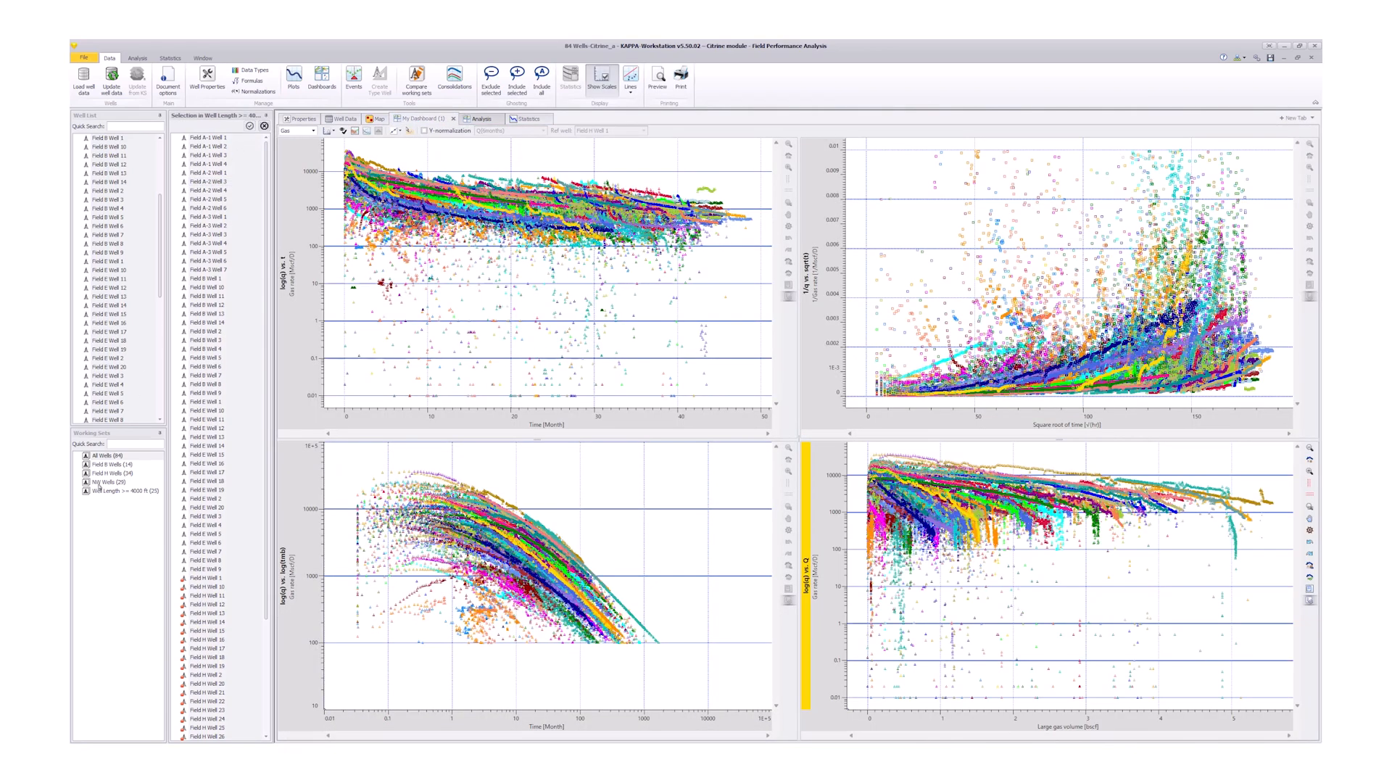
Display the working set of wells with Well Length >= 4000 ft and view its analysis plots and statistics.
{"action": "double_click", "coordinate": [102, 491]}
{"action": "left_click", "coordinate": [481, 119]}
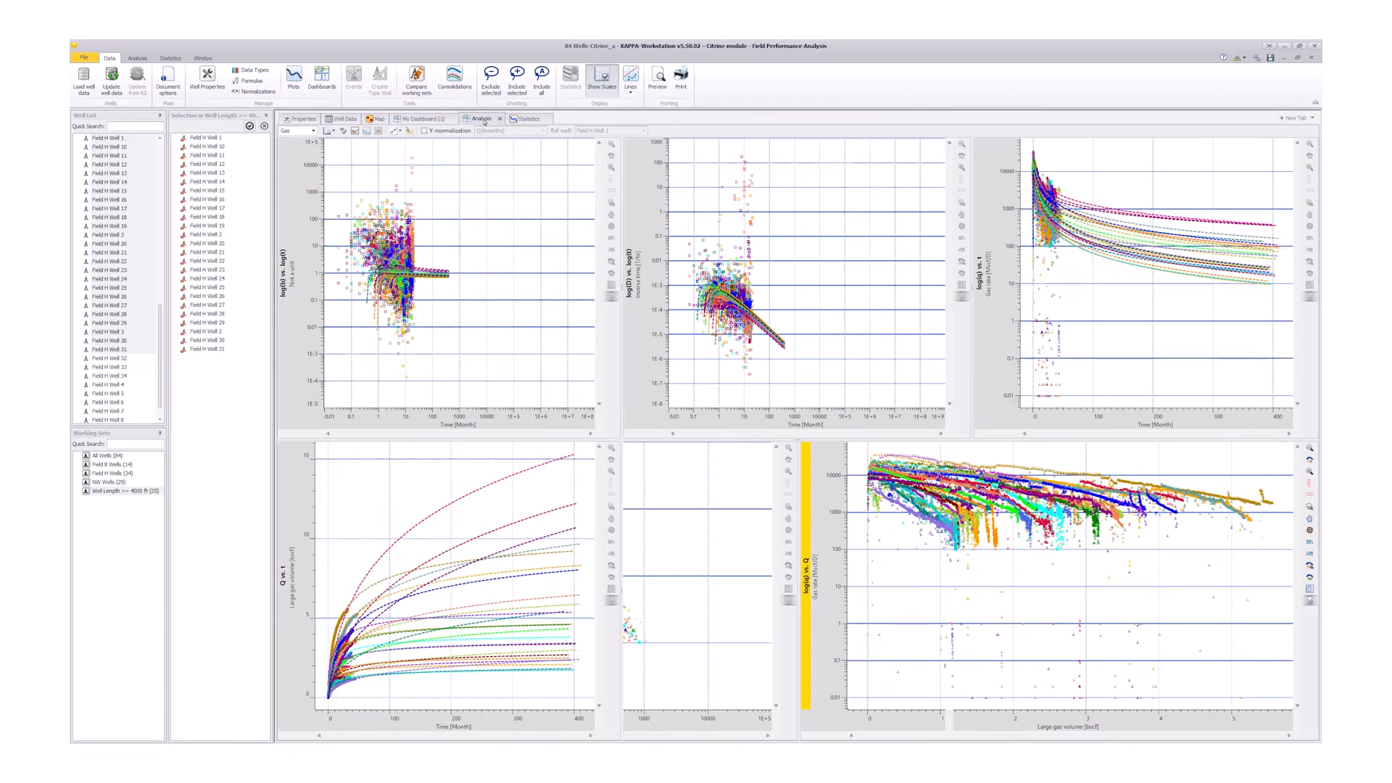
{"action": "left_click", "coordinate": [532, 119]}
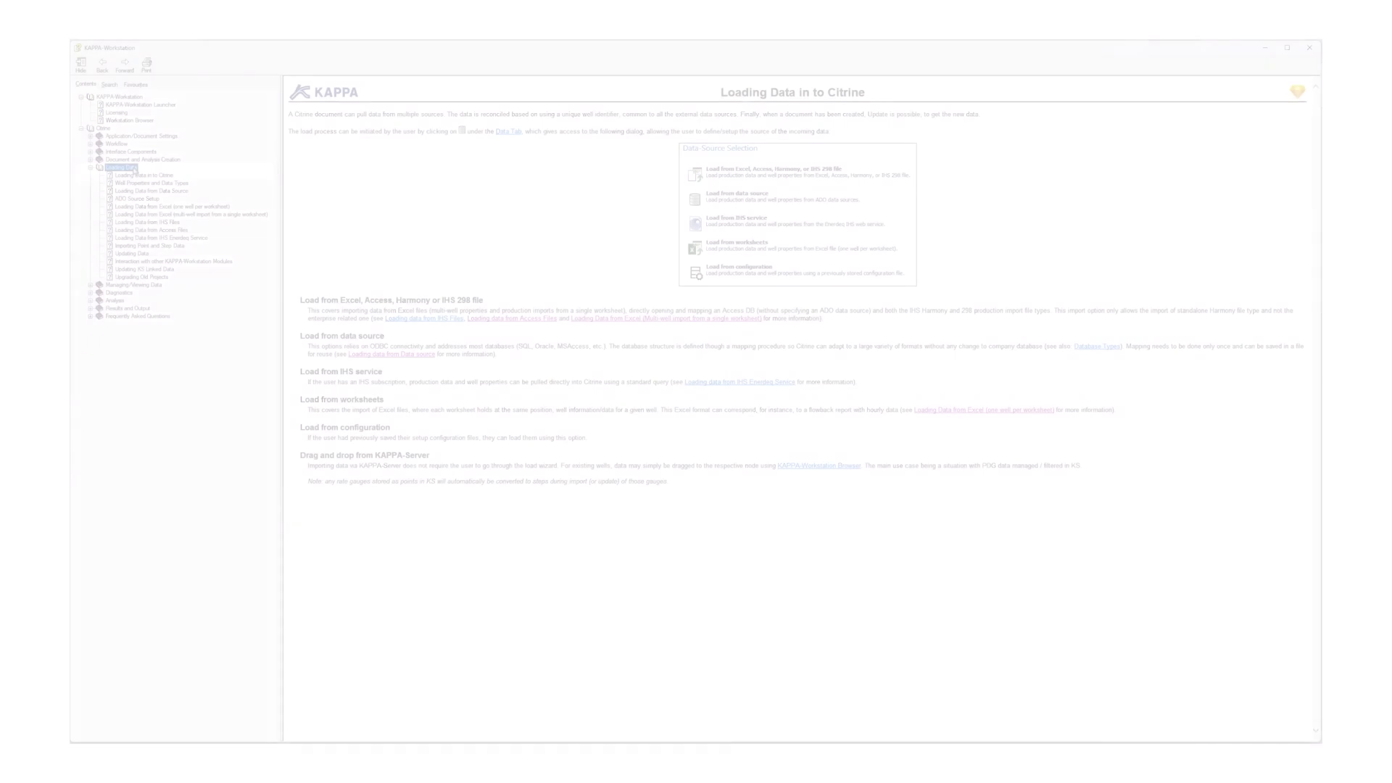
Browse the Citrine help topics on loading data from data sources, Access and Excel files, ADO source setup and updating data.
{"action": "left_click", "coordinate": [169, 176]}
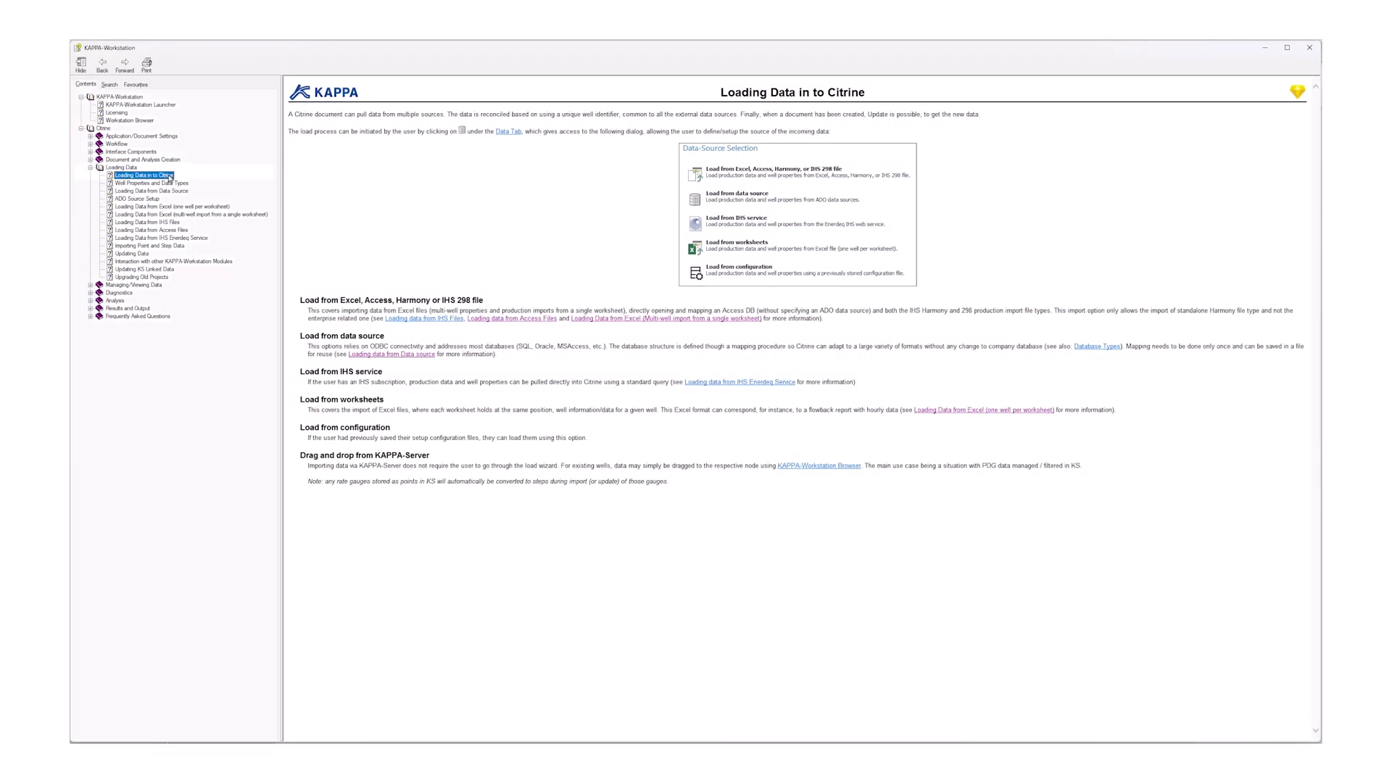
{"action": "left_click", "coordinate": [168, 192]}
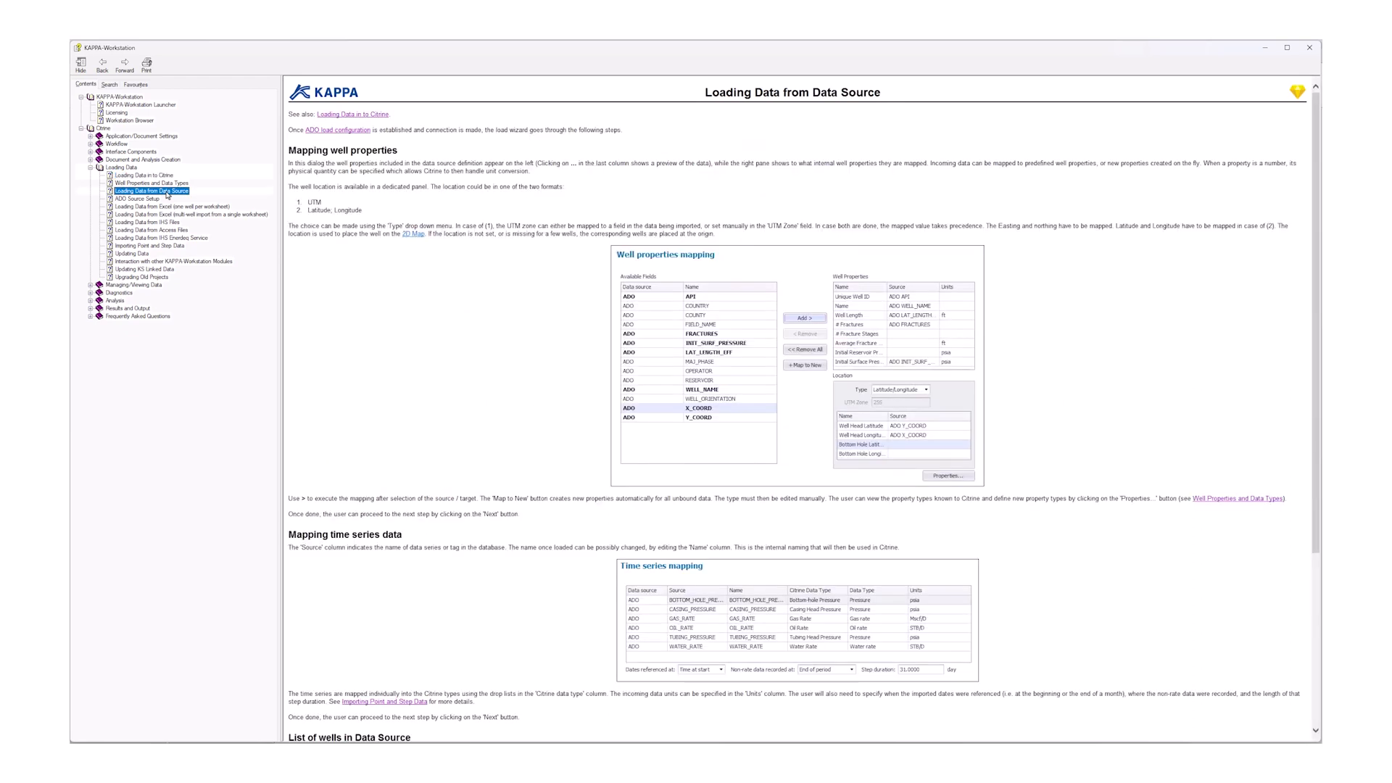
{"action": "left_click", "coordinate": [167, 230]}
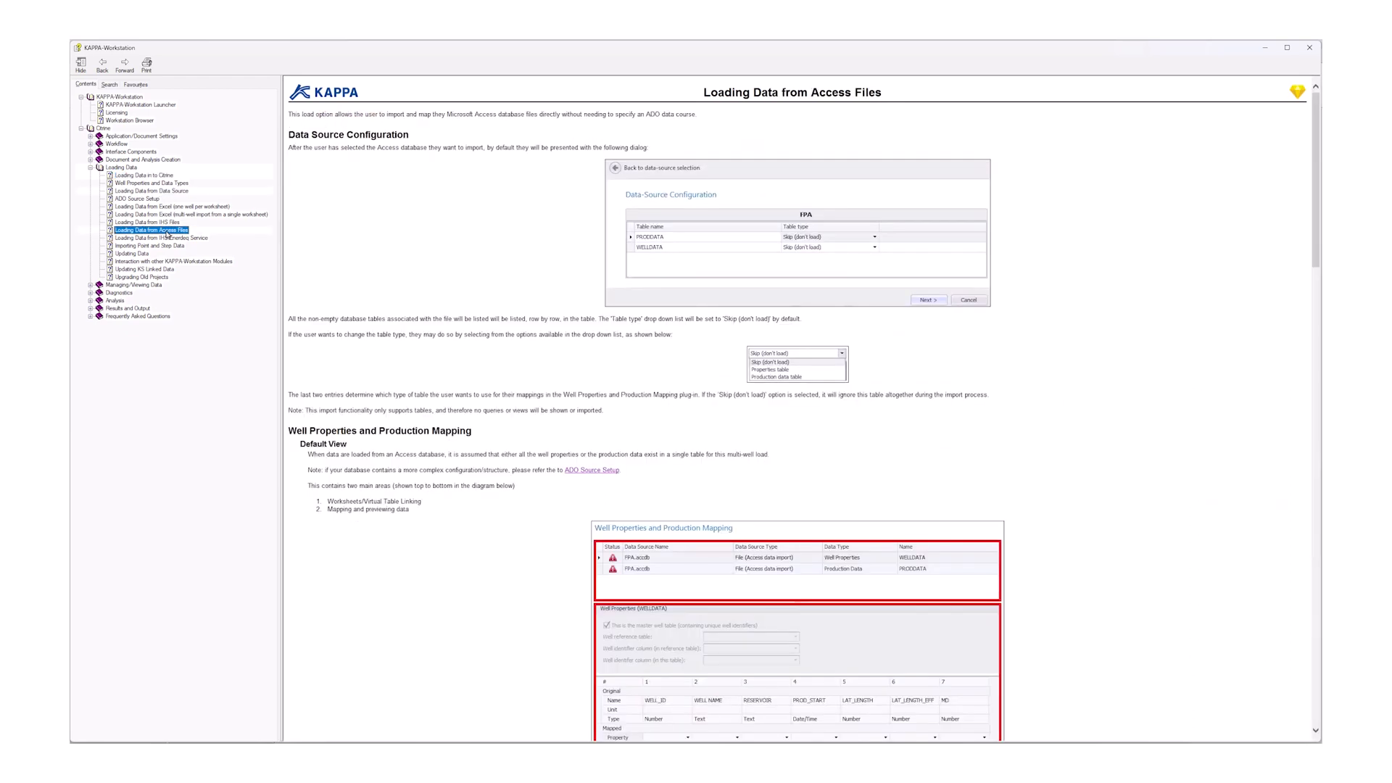
{"action": "left_click", "coordinate": [168, 207]}
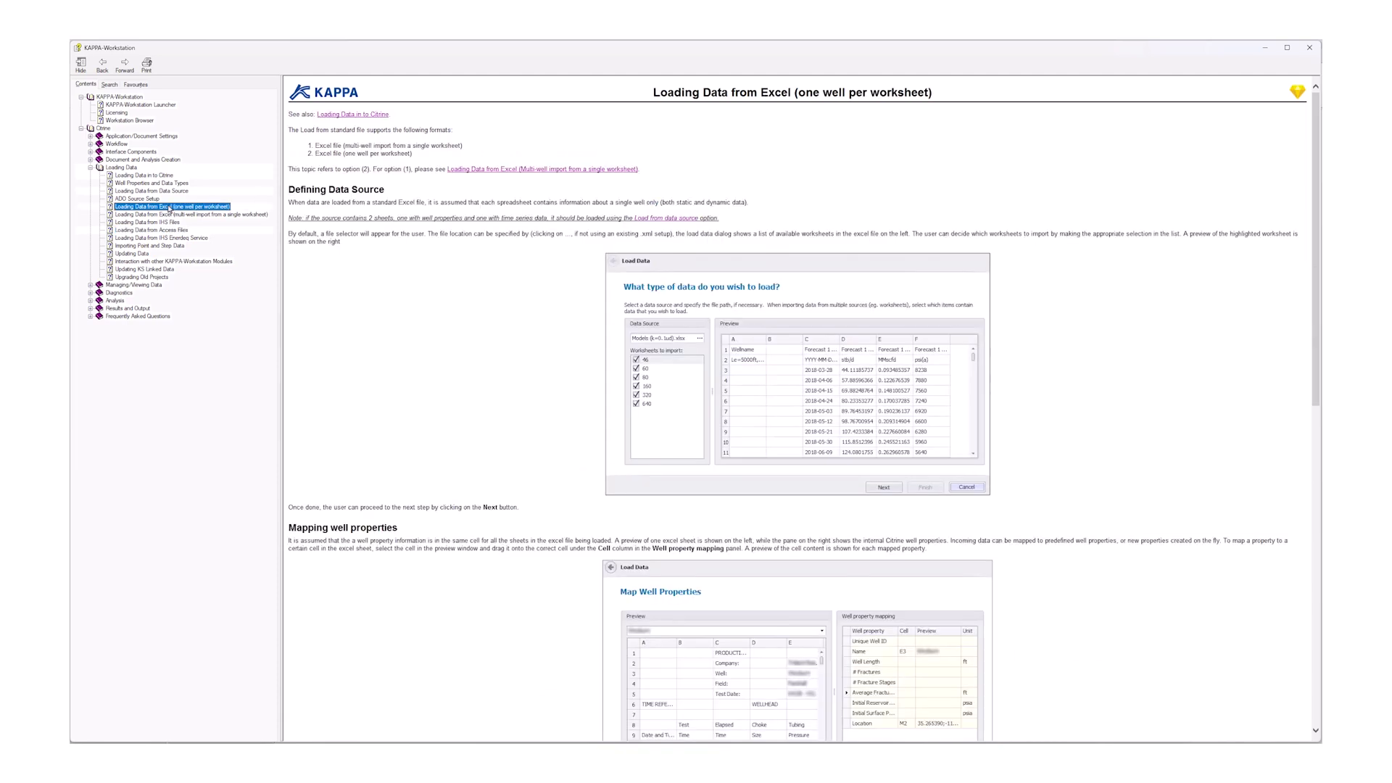
{"action": "left_click", "coordinate": [176, 215]}
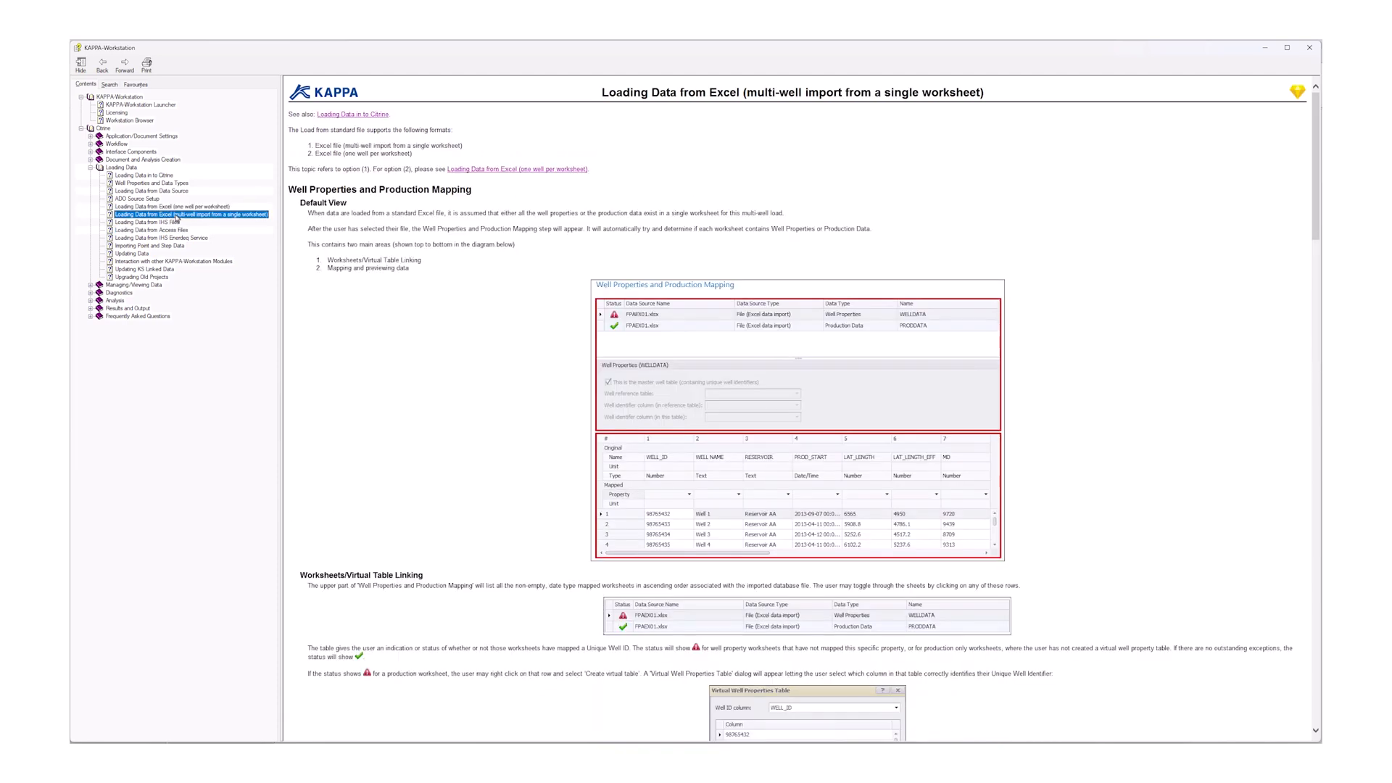
{"action": "left_click", "coordinate": [158, 200]}
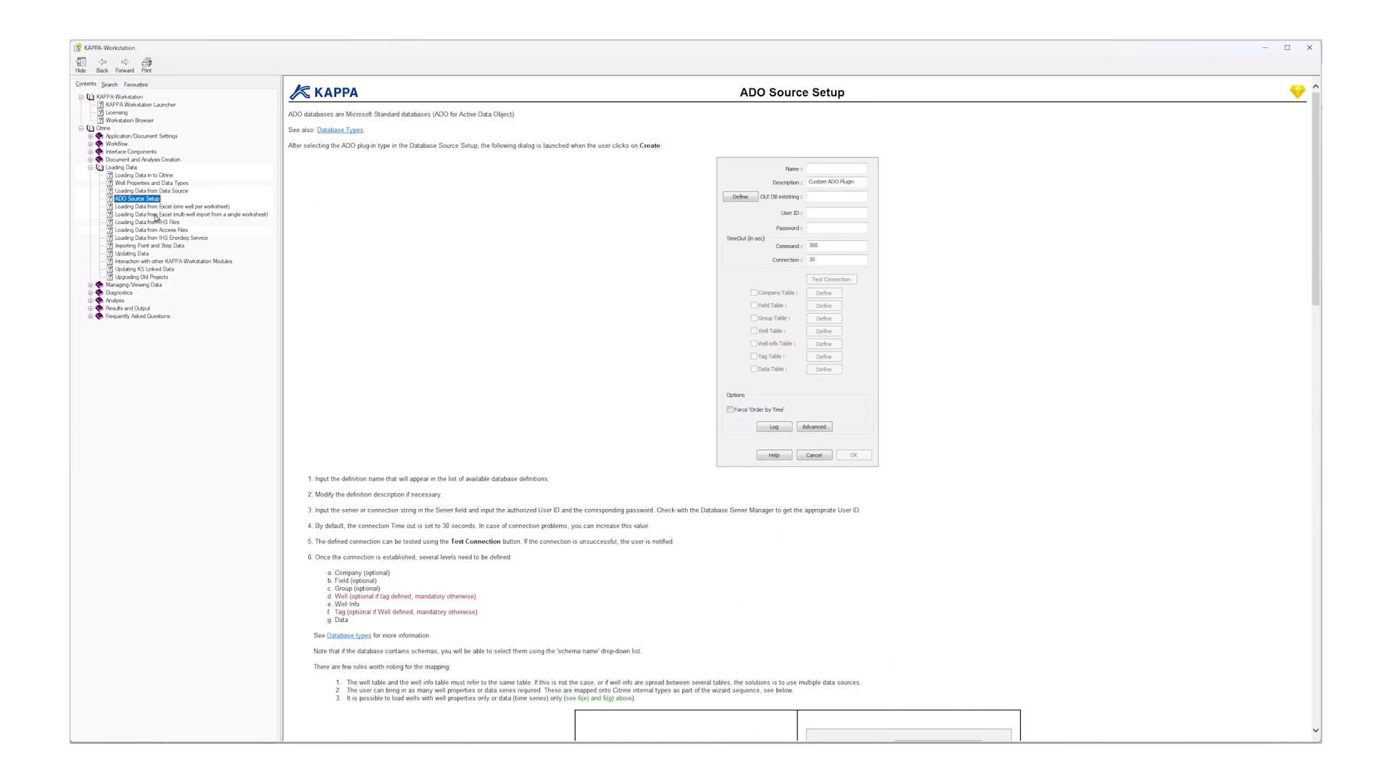
{"action": "left_click", "coordinate": [148, 254]}
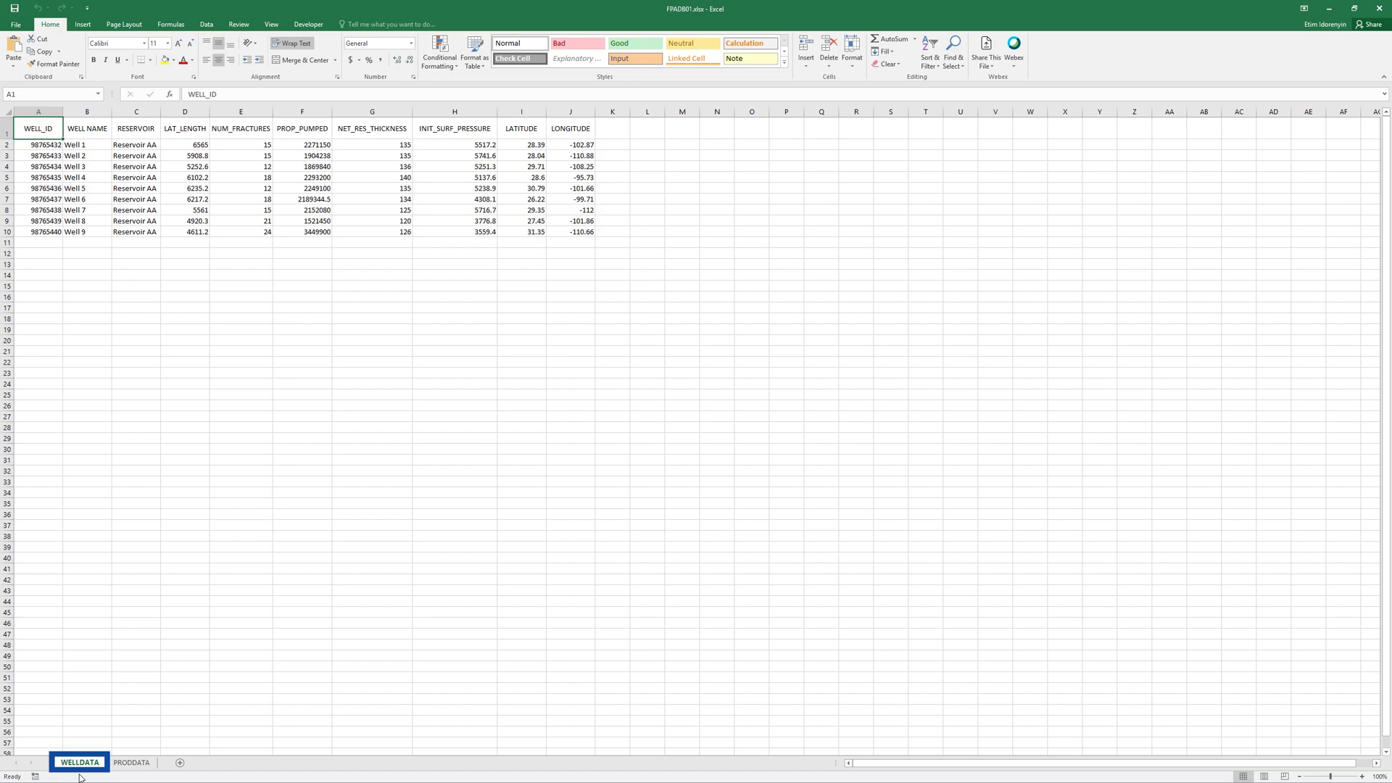
Review the production data sheet in FPADB01.xlsx and the pressure data sheet in FPADB02.xlsx, and close both workbooks.
{"action": "left_click", "coordinate": [128, 771]}
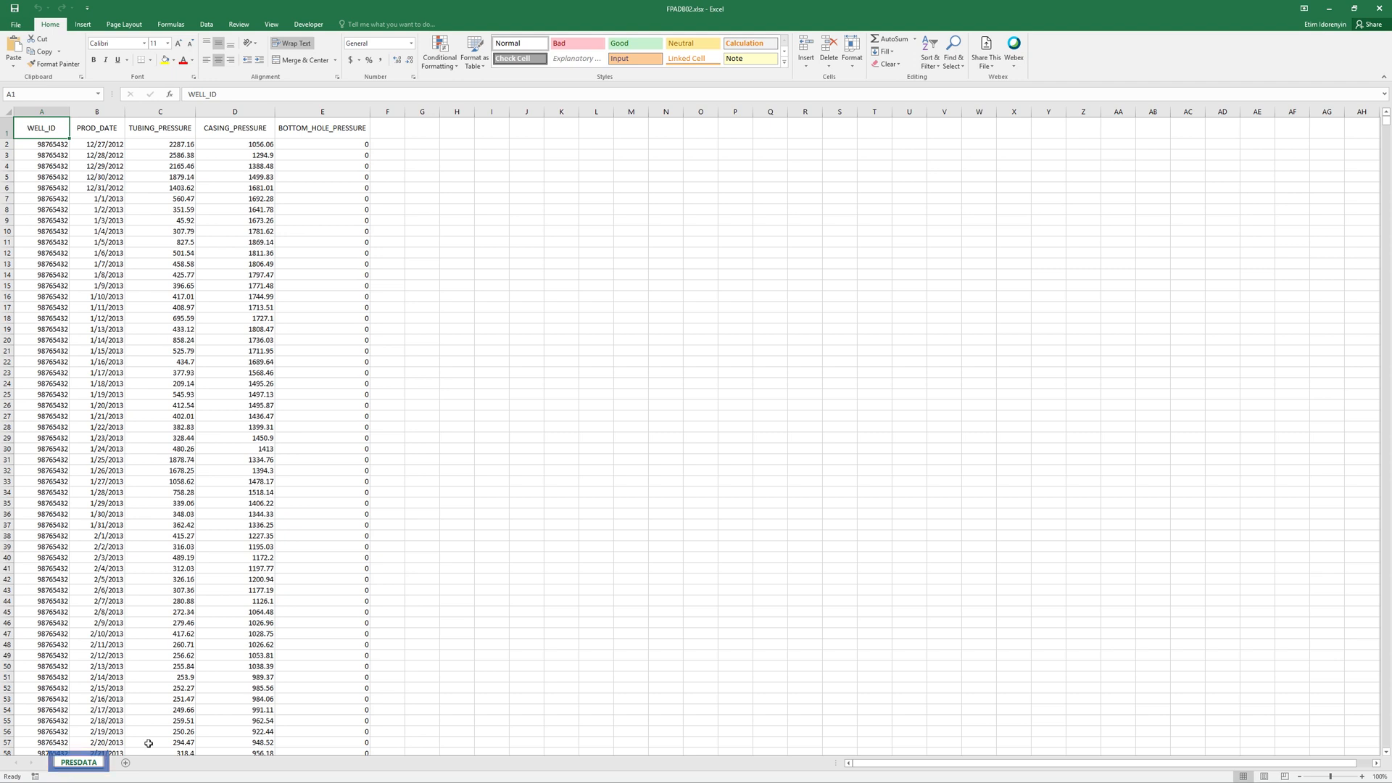
{"action": "left_click", "coordinate": [1378, 8]}
{"action": "left_click", "coordinate": [1379, 9]}
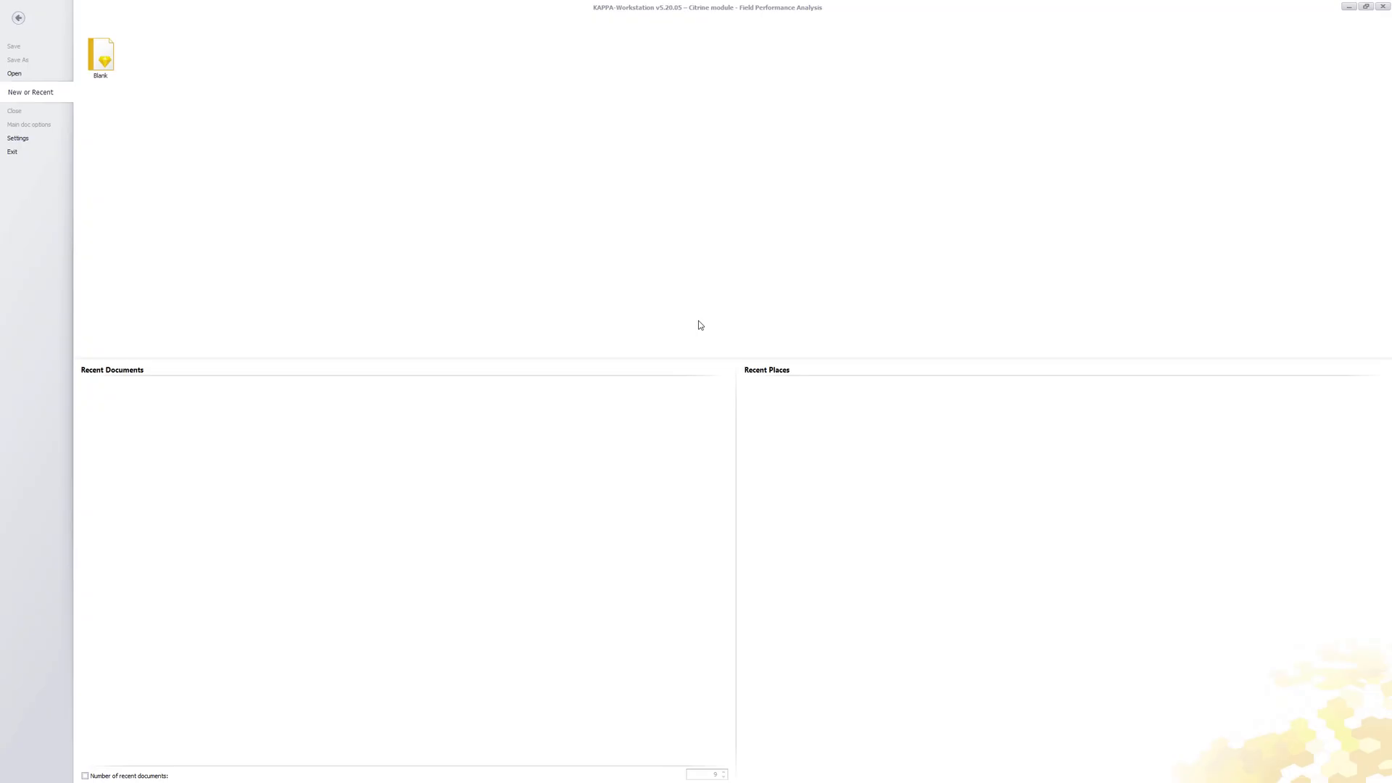
Create a blank Citrine document with Gas as the main phase and Casing Head as the measurement type.
{"action": "left_click", "coordinate": [109, 71]}
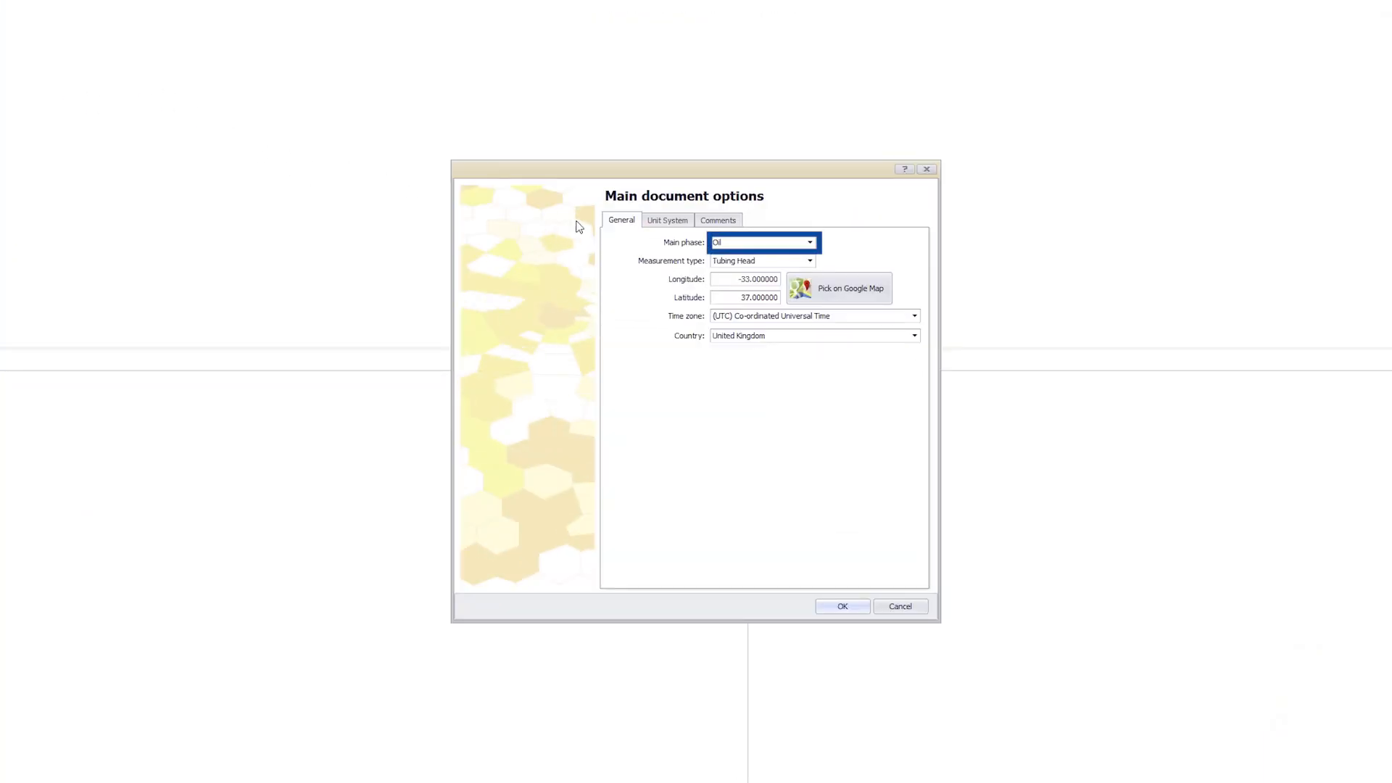
{"action": "left_click", "coordinate": [810, 242]}
{"action": "left_click", "coordinate": [812, 268]}
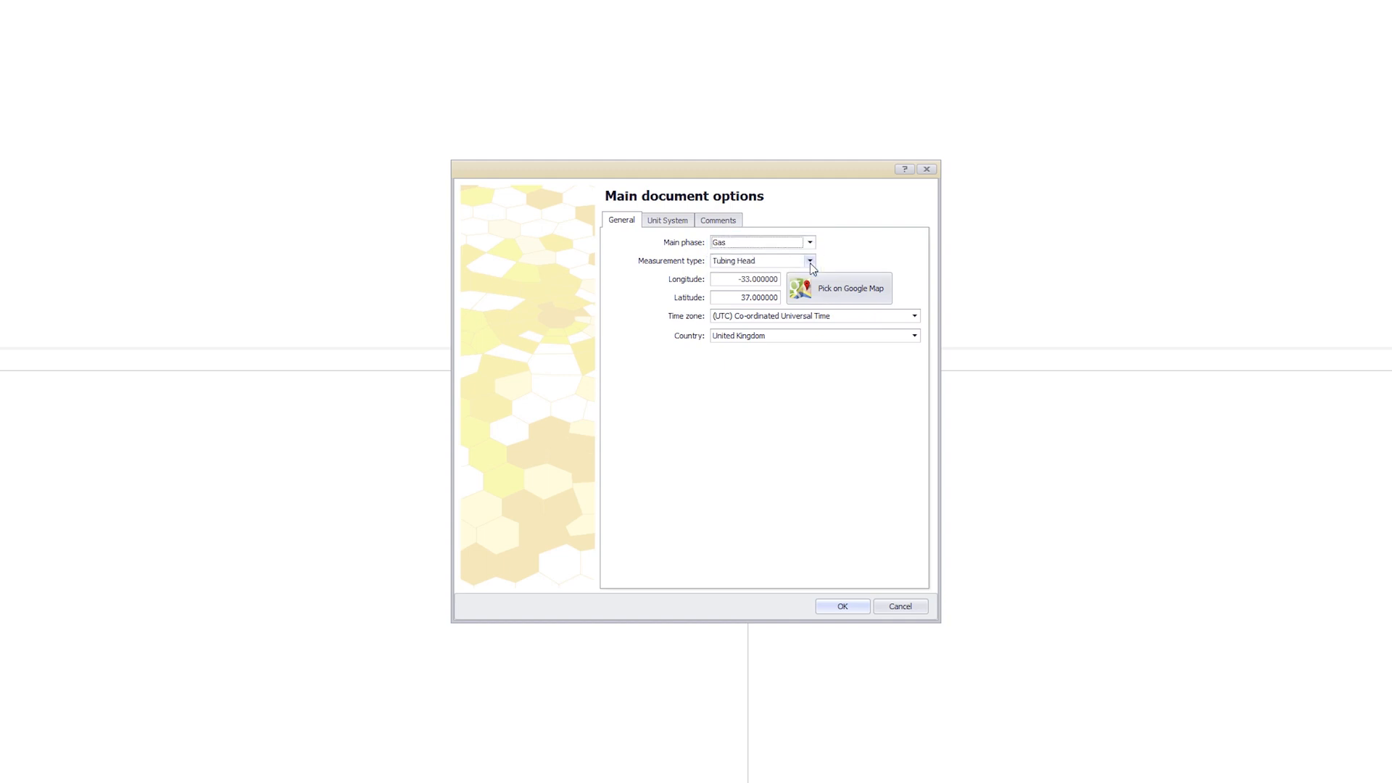
{"action": "left_click", "coordinate": [810, 263]}
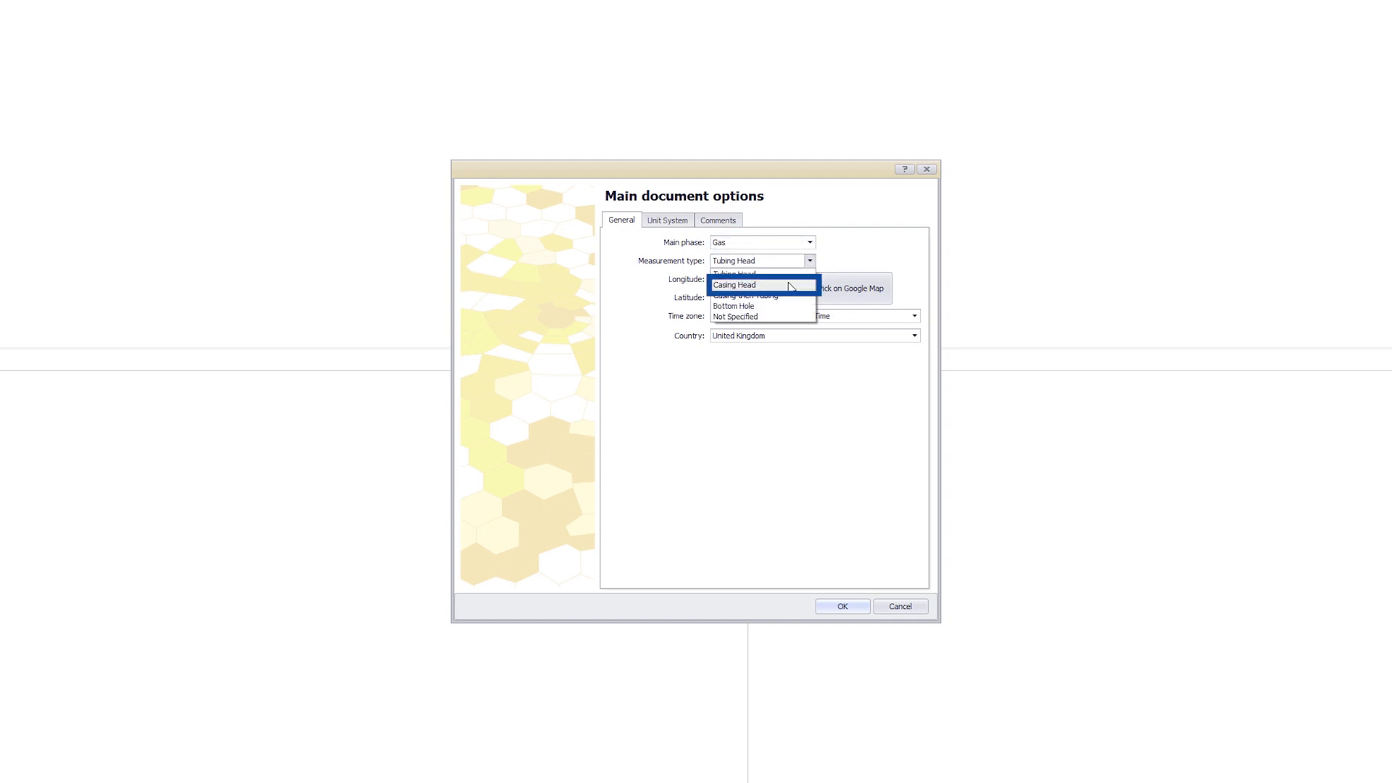
{"action": "left_click", "coordinate": [790, 287]}
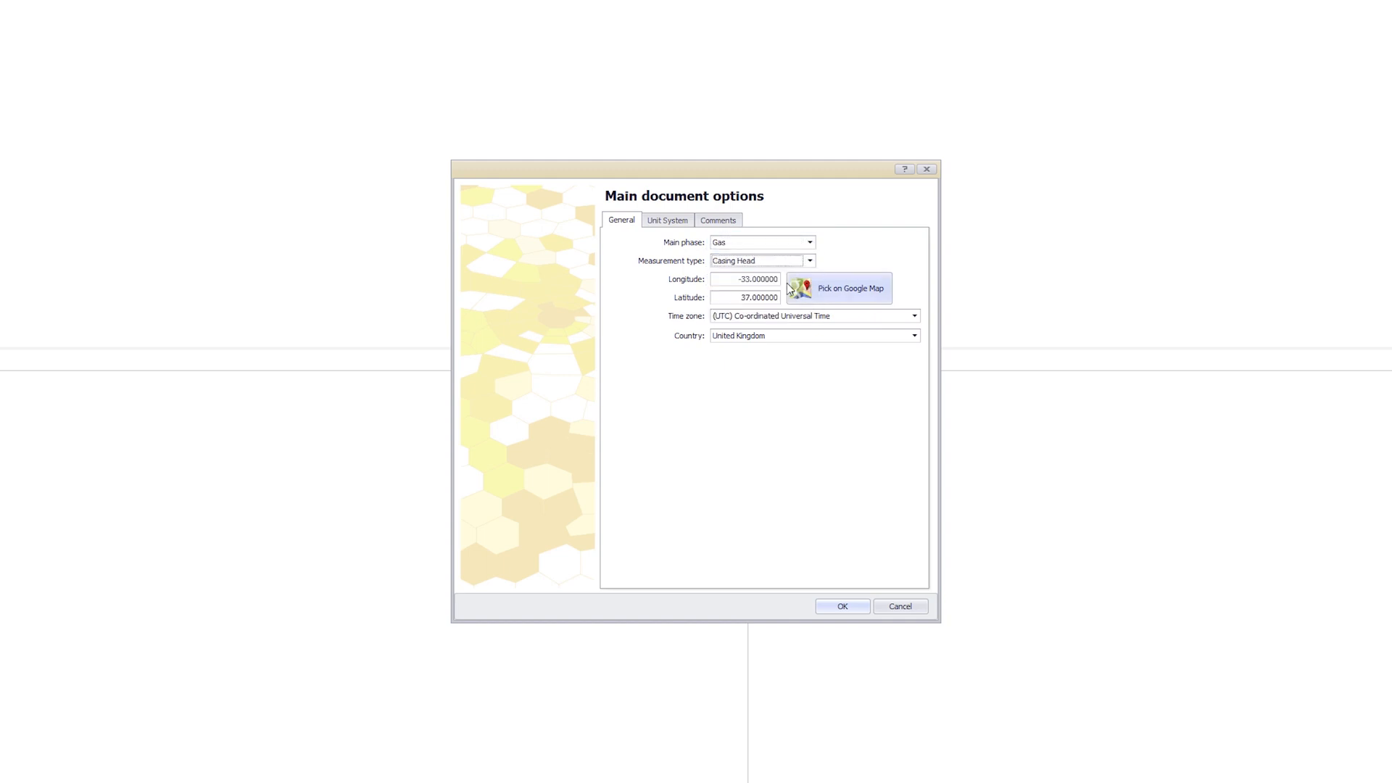
{"action": "left_click", "coordinate": [830, 607]}
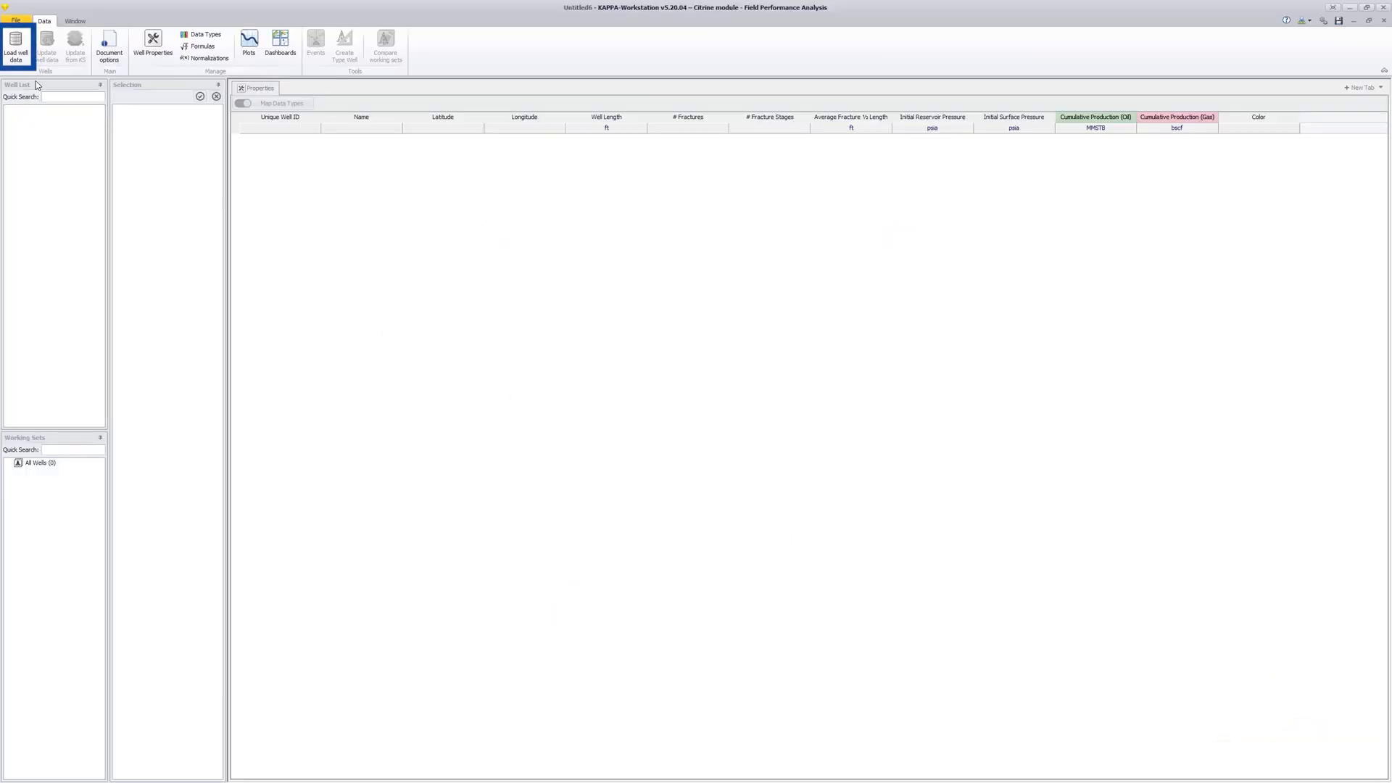
Start loading well data from an ADO data source and add a source entry that uses the 64 bit ODBC driver.
{"action": "left_click", "coordinate": [20, 57]}
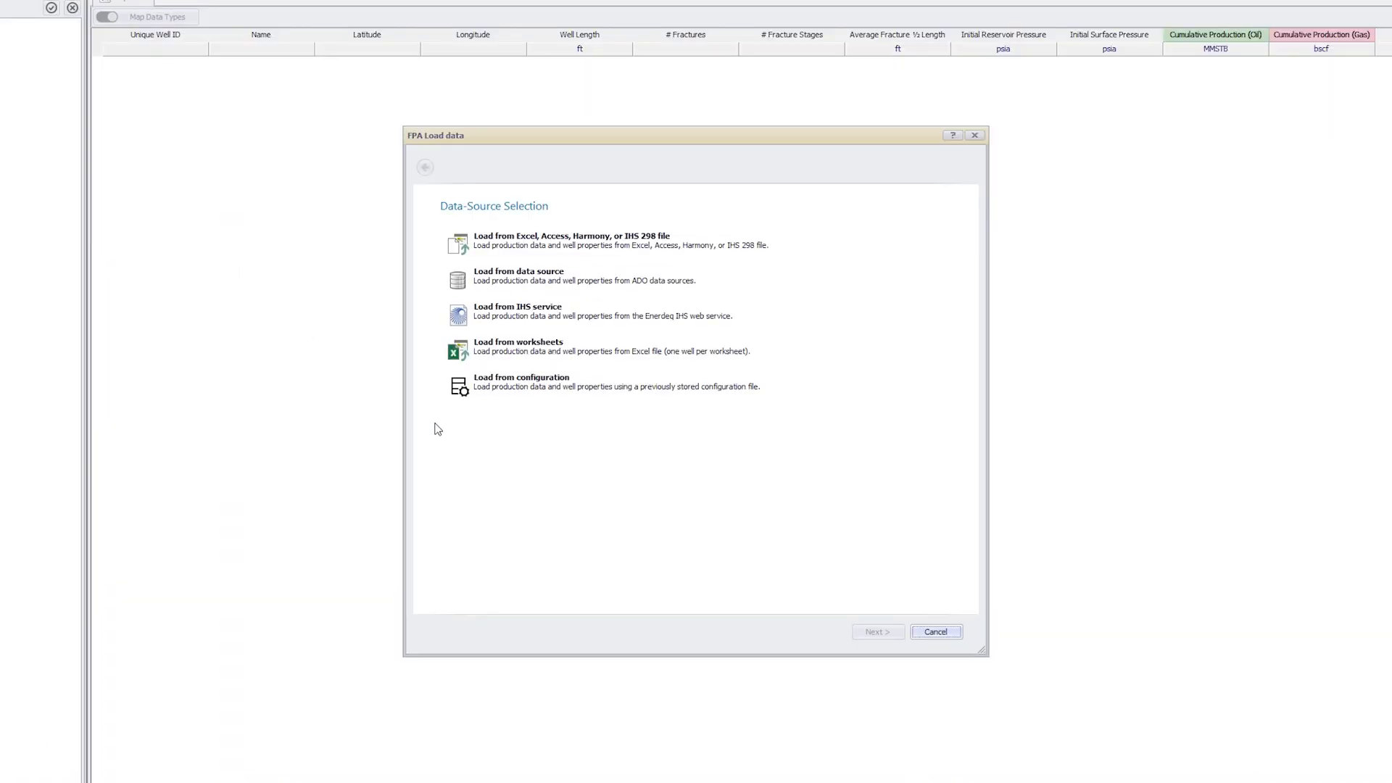
{"action": "double_click", "coordinate": [459, 281]}
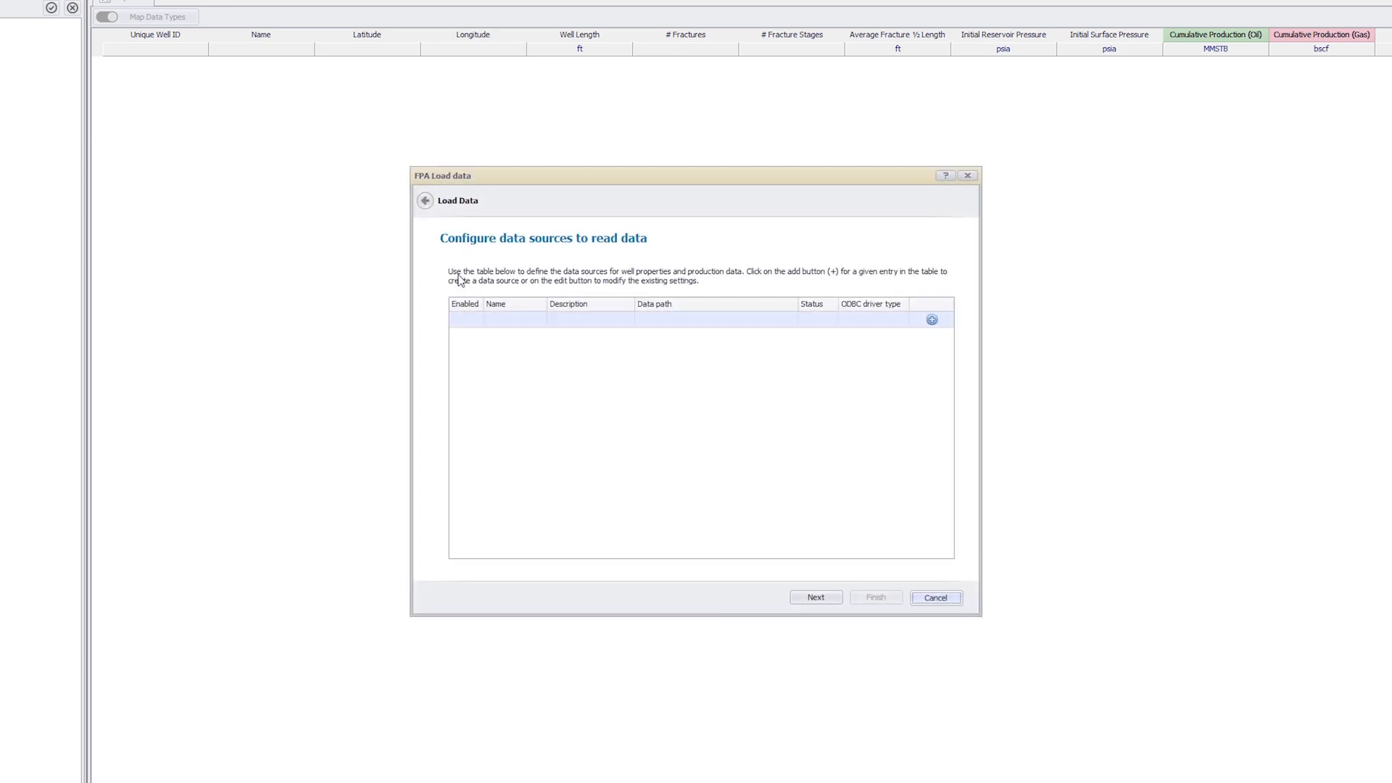
{"action": "left_click", "coordinate": [933, 321]}
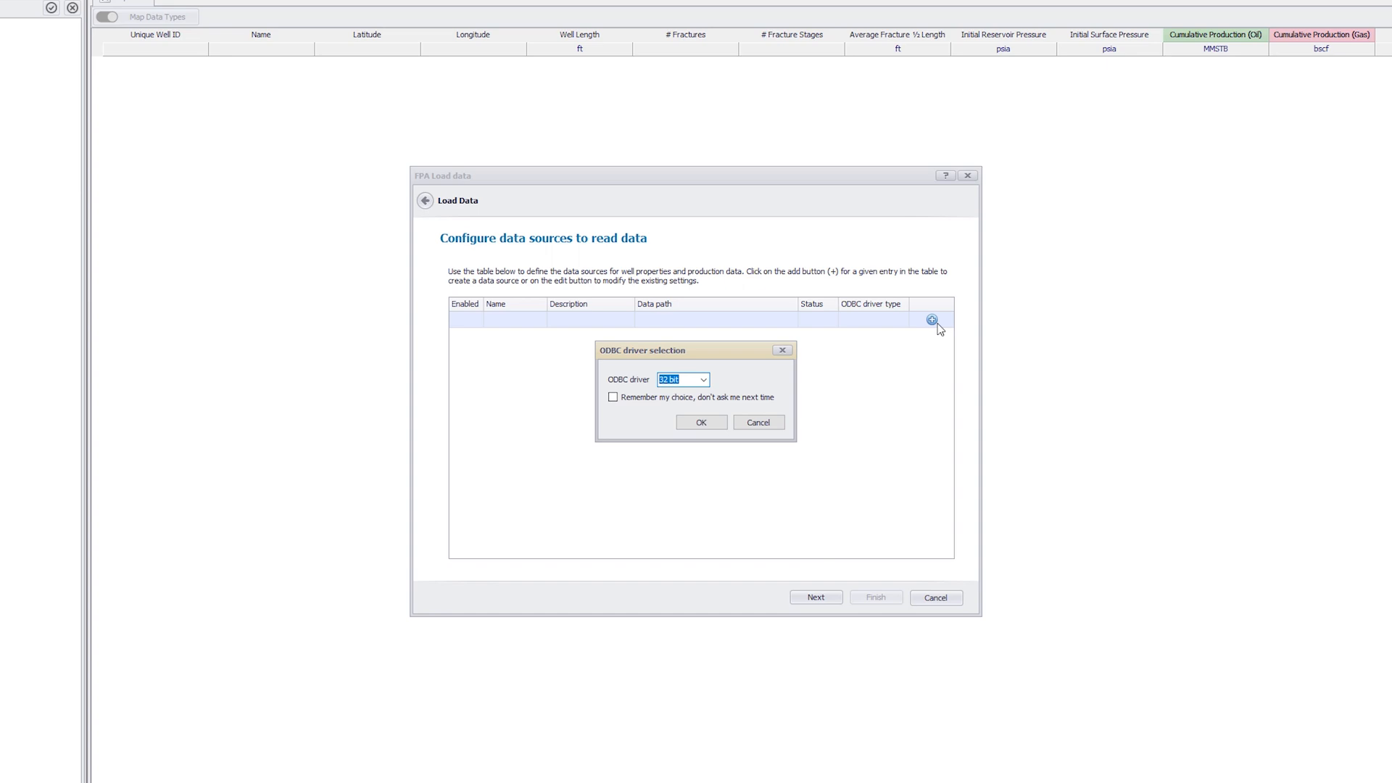
{"action": "left_click", "coordinate": [703, 380]}
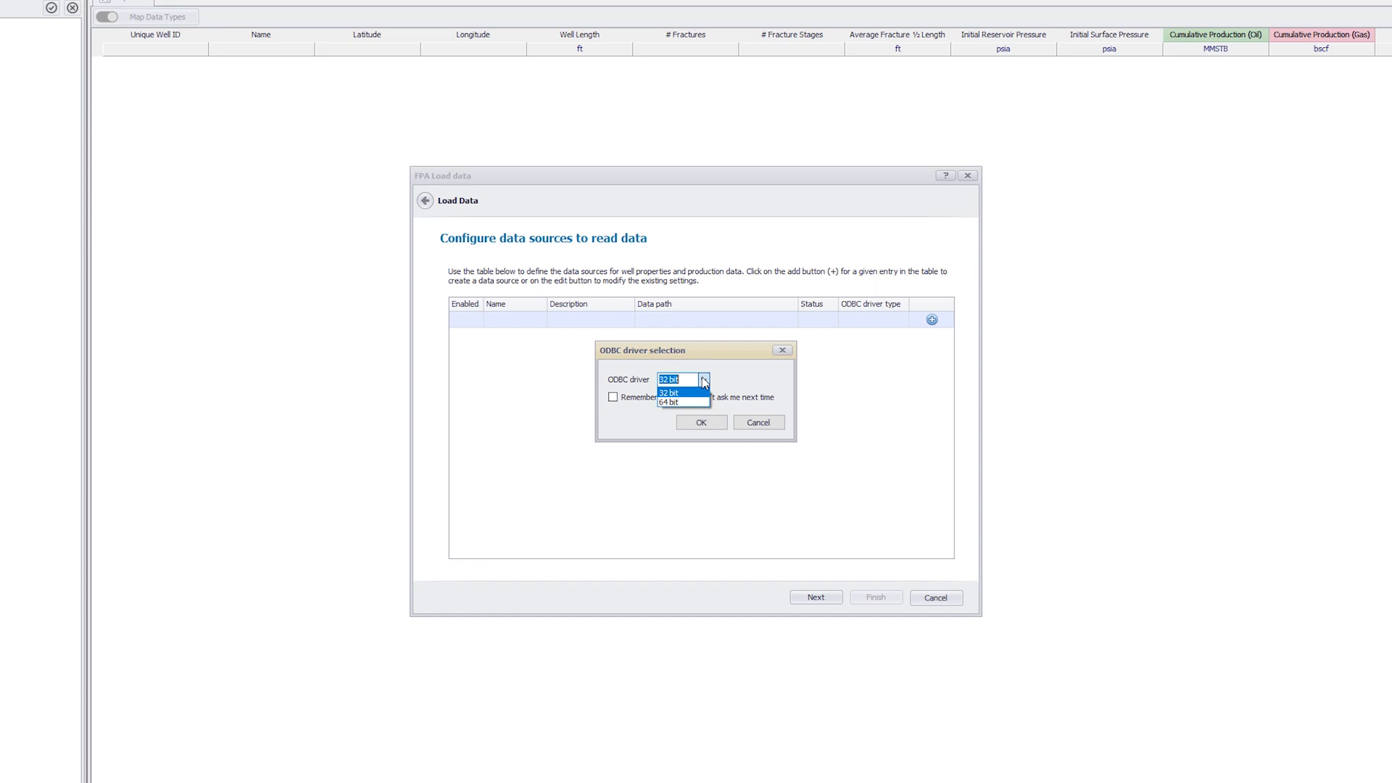
{"action": "left_click", "coordinate": [674, 402]}
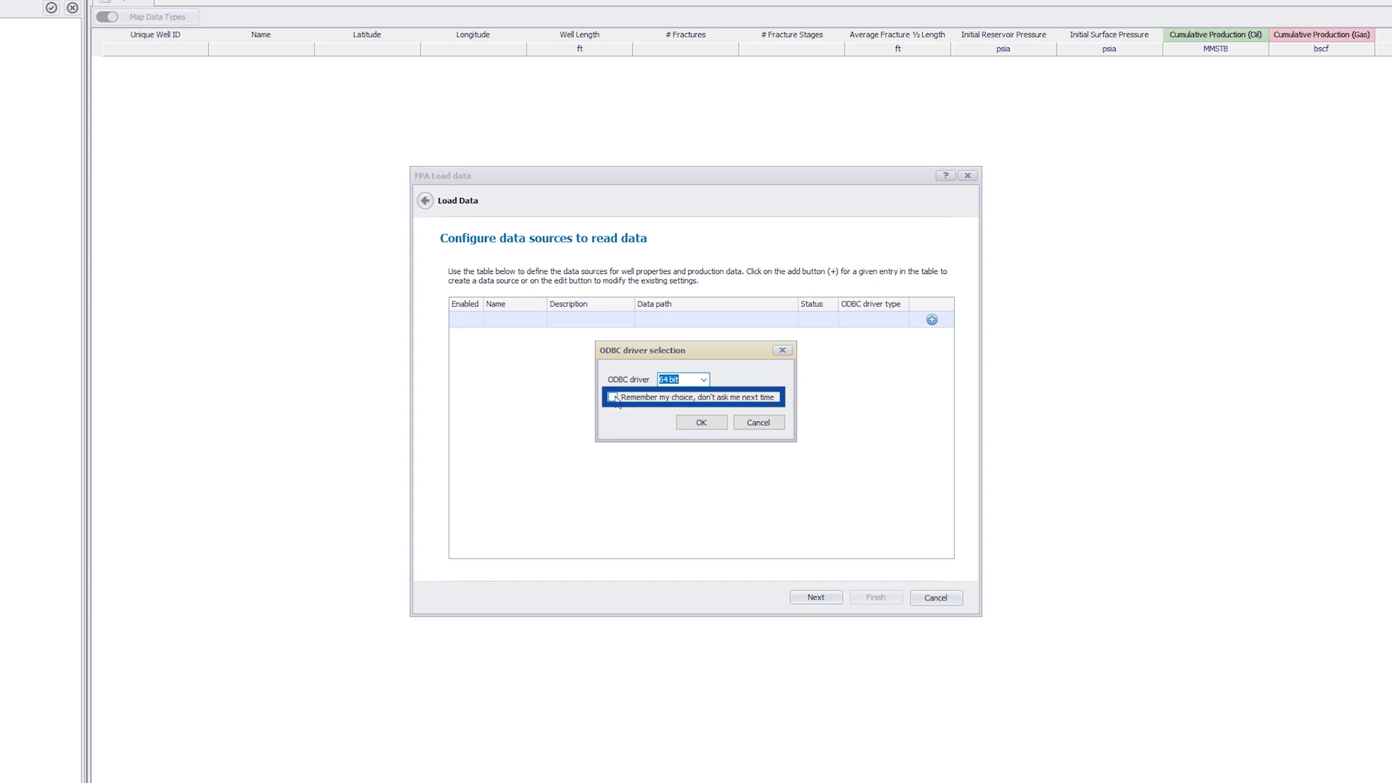
{"action": "left_click", "coordinate": [696, 424]}
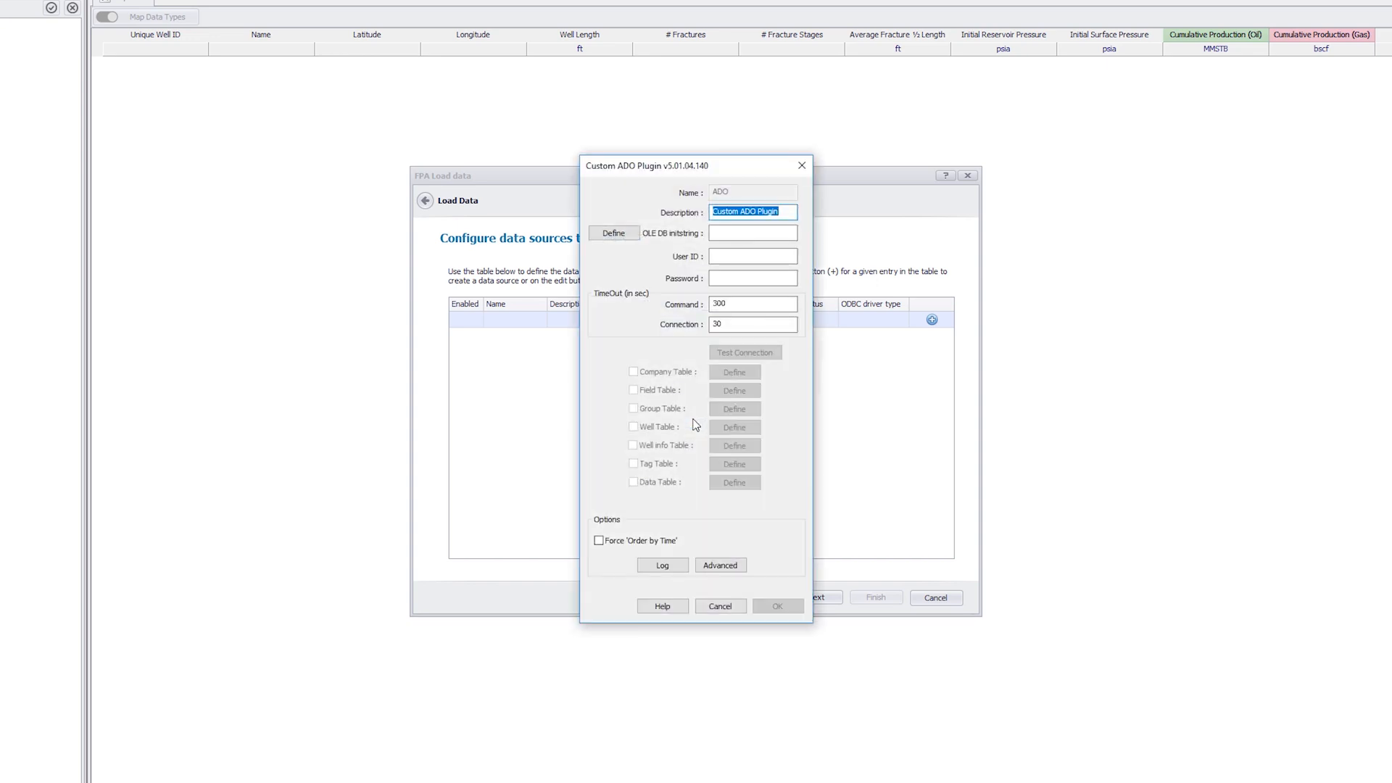
Define the OLE DB connection with the Microsoft Office 12.0 Access Database Engine OLE DB Provider.
{"action": "left_click", "coordinate": [613, 237]}
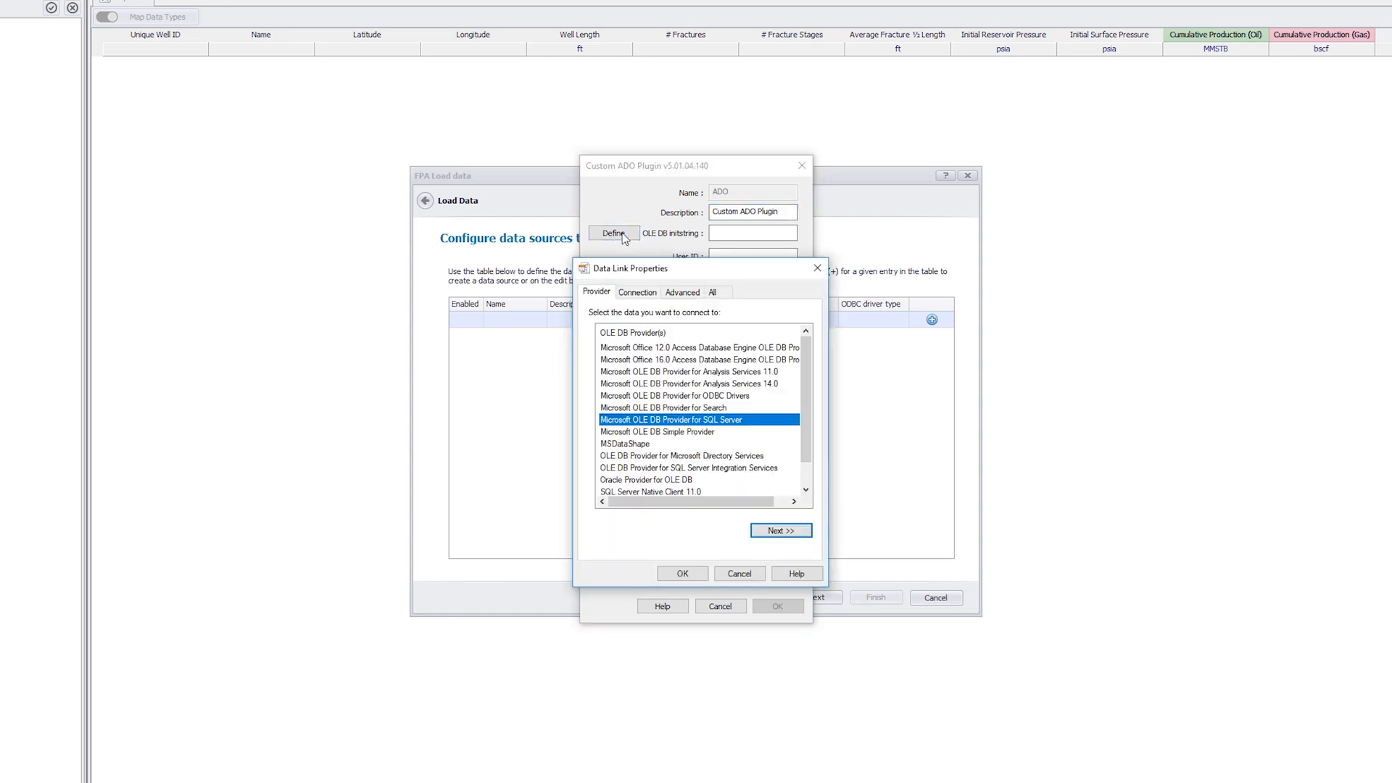
{"action": "mouse_move", "coordinate": [804, 370]}
{"action": "left_mouse_down"}
{"action": "mouse_move", "coordinate": [804, 428]}
{"action": "mouse_move", "coordinate": [808, 348]}
{"action": "left_mouse_up"}
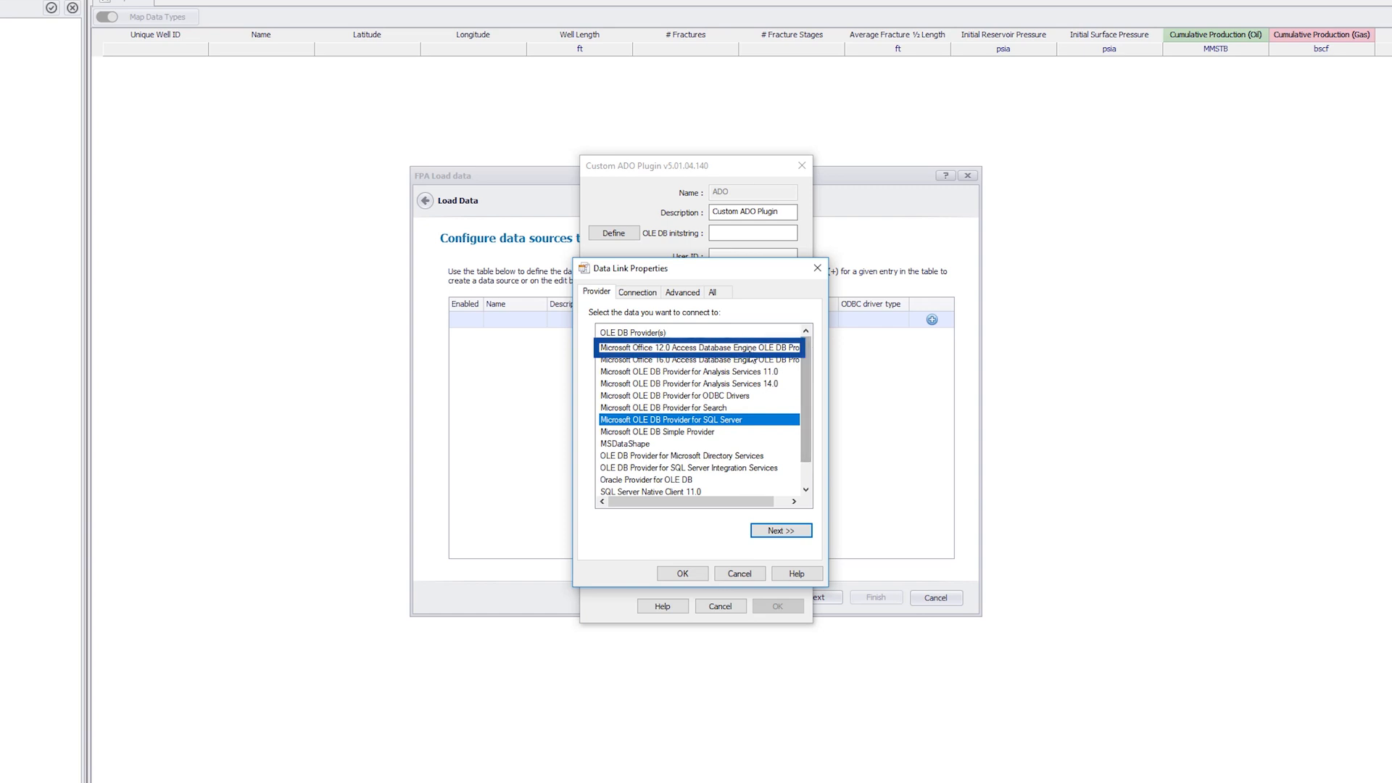
{"action": "left_click", "coordinate": [751, 353]}
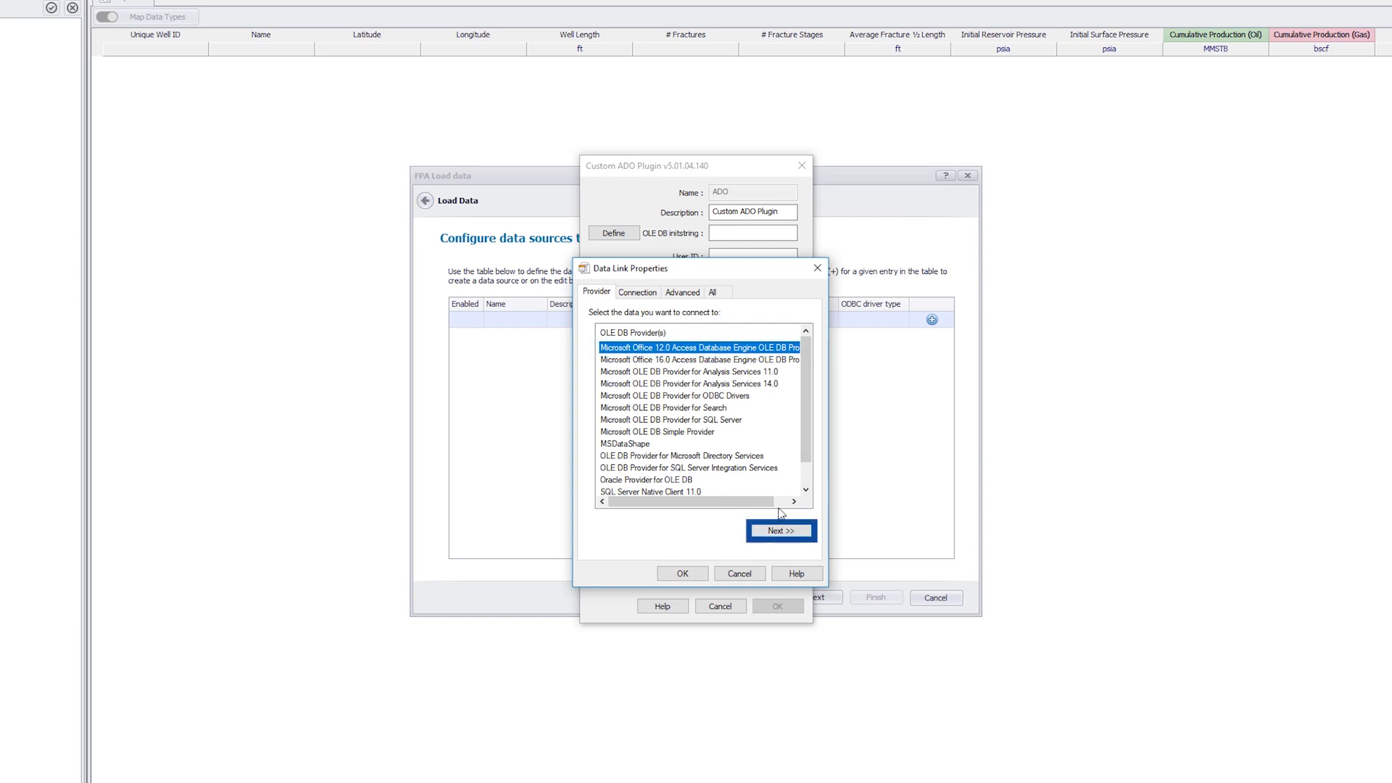
{"action": "left_click", "coordinate": [783, 530]}
Set the connection's data source to the full path of FPADB01.xlsx without quotation marks, and test the connection.
{"action": "left_click", "coordinate": [706, 341]}
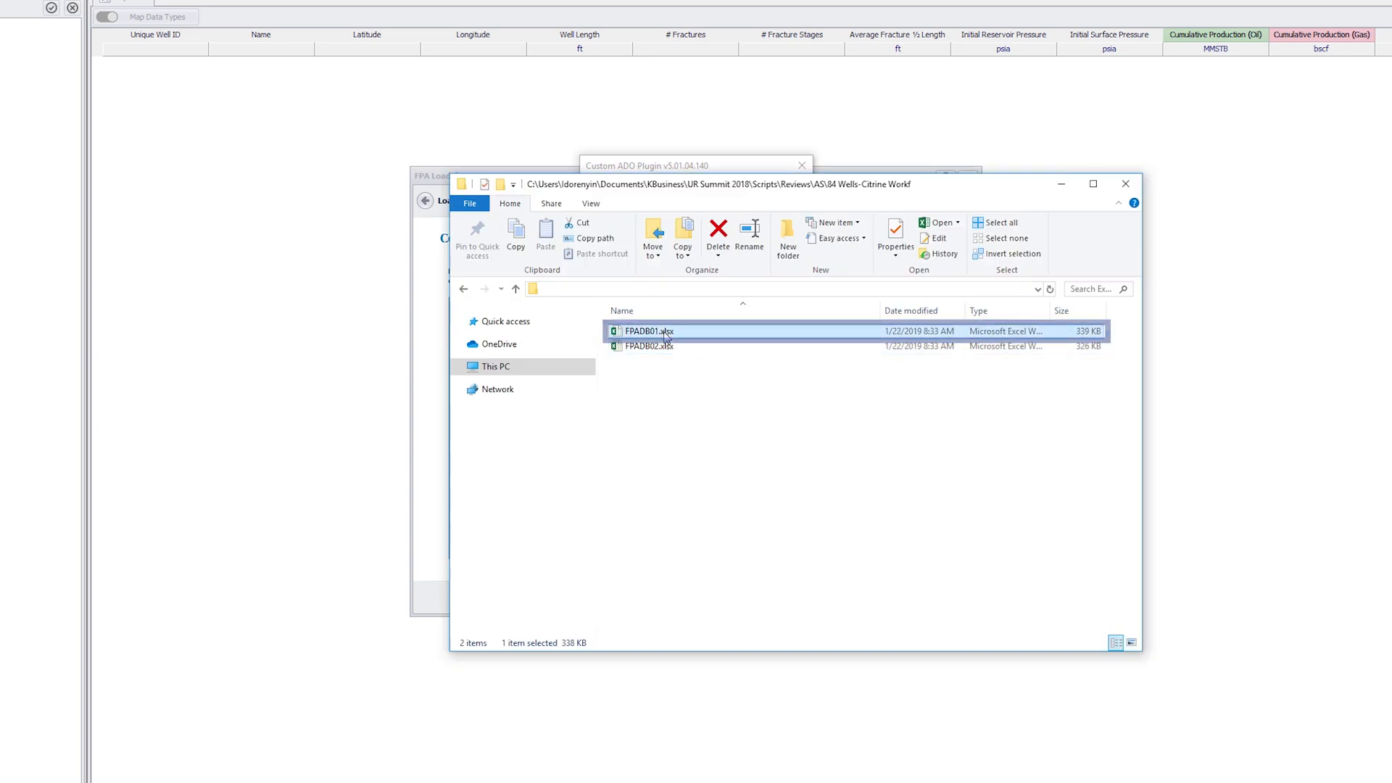
{"action": "right_click", "coordinate": [665, 333]}
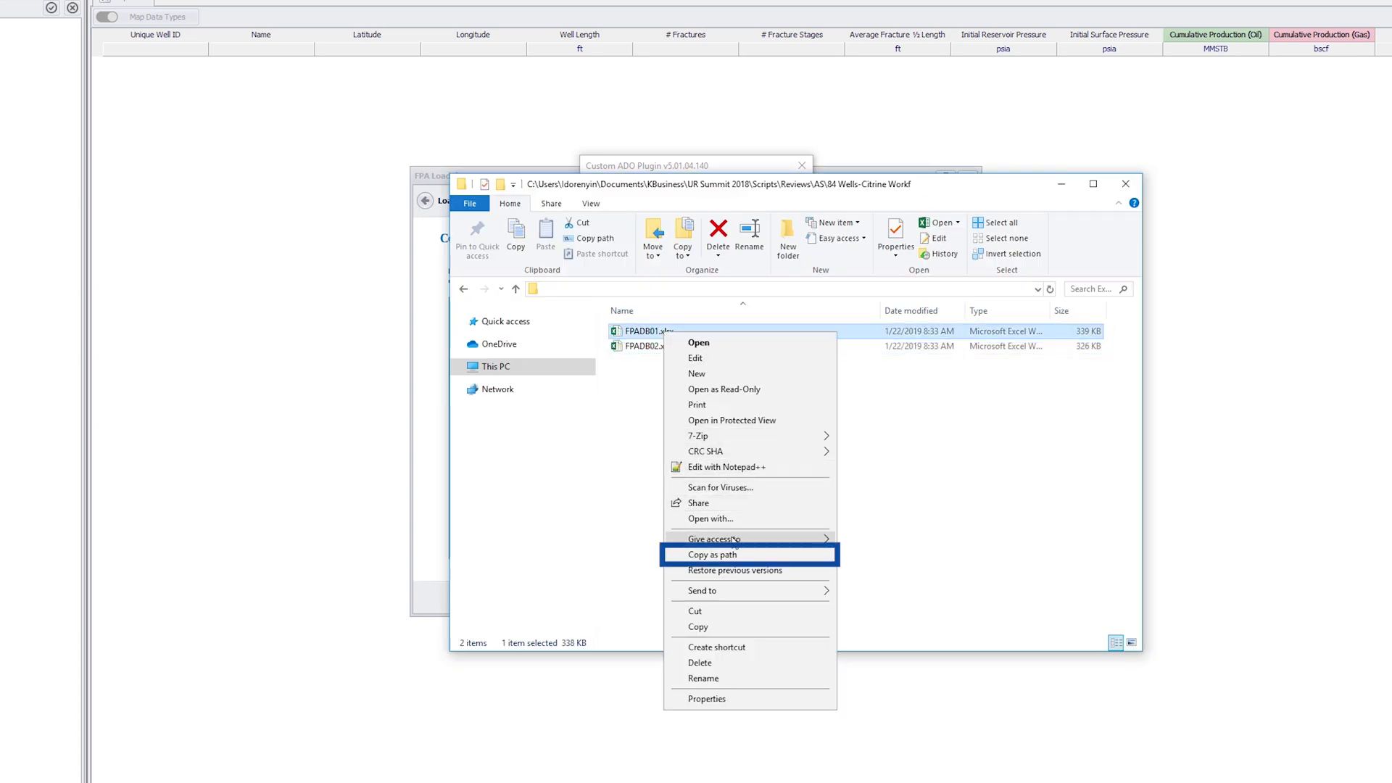
{"action": "left_click", "coordinate": [718, 555]}
{"action": "left_click", "coordinate": [1061, 184]}
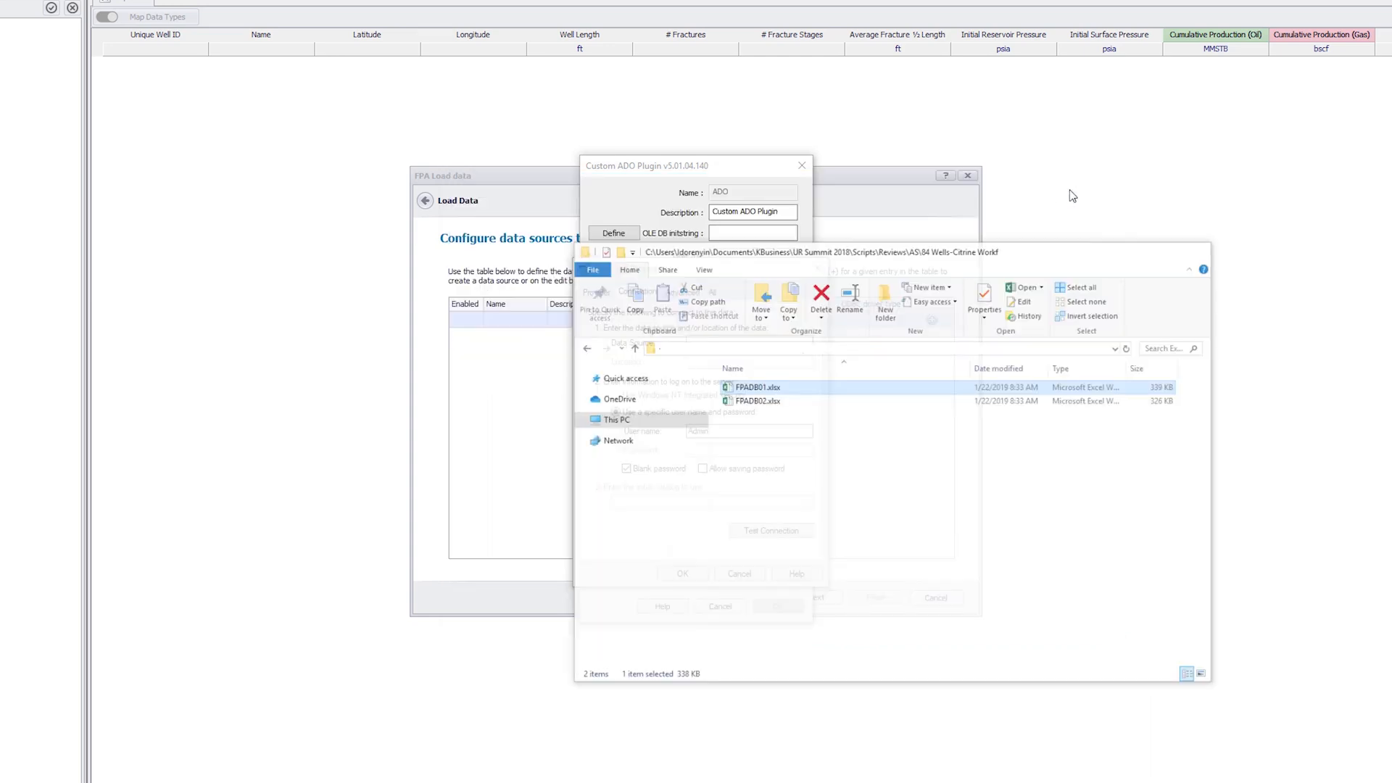
{"action": "left_click", "coordinate": [772, 341]}
{"action": "key", "text": "ctrl+v"}
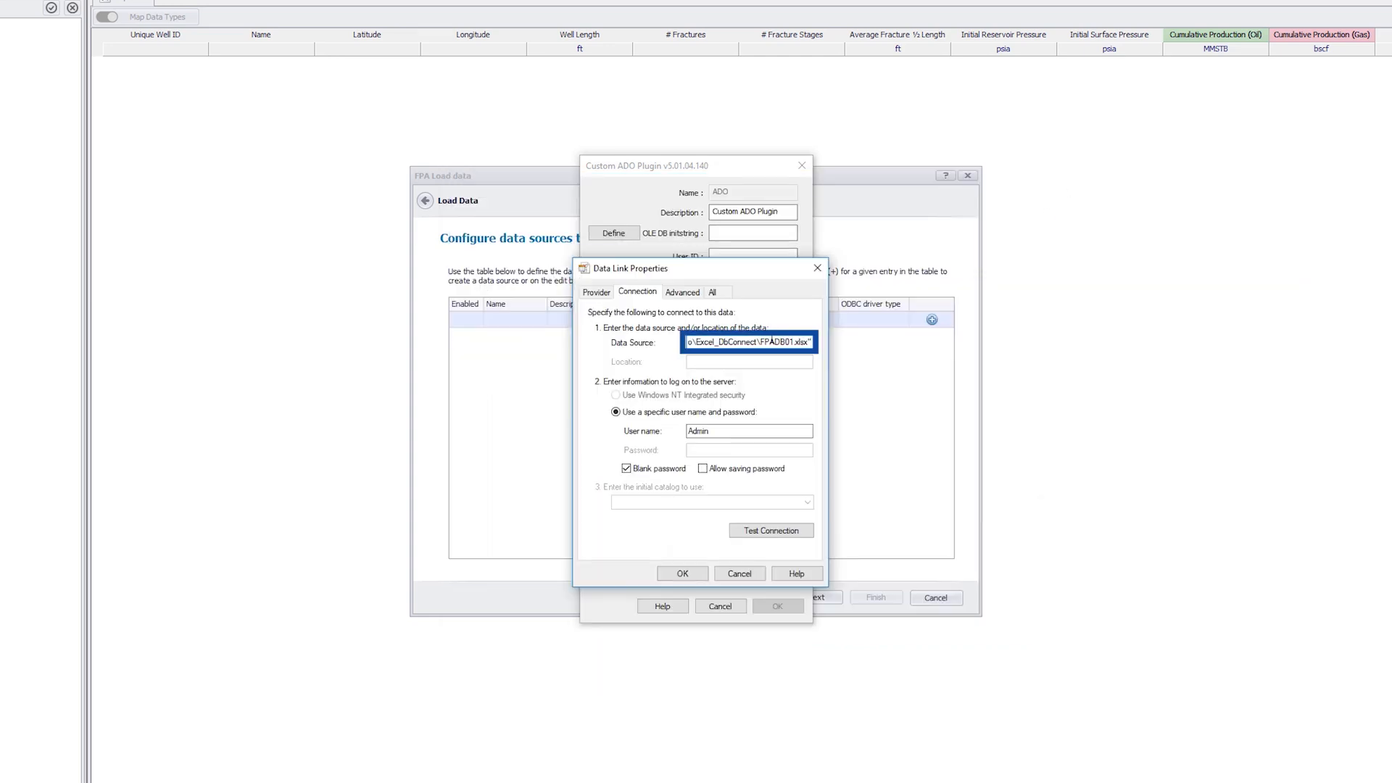
{"action": "key", "text": "BackSpace"}
{"action": "key", "text": "Home"}
{"action": "key", "text": "Delete"}
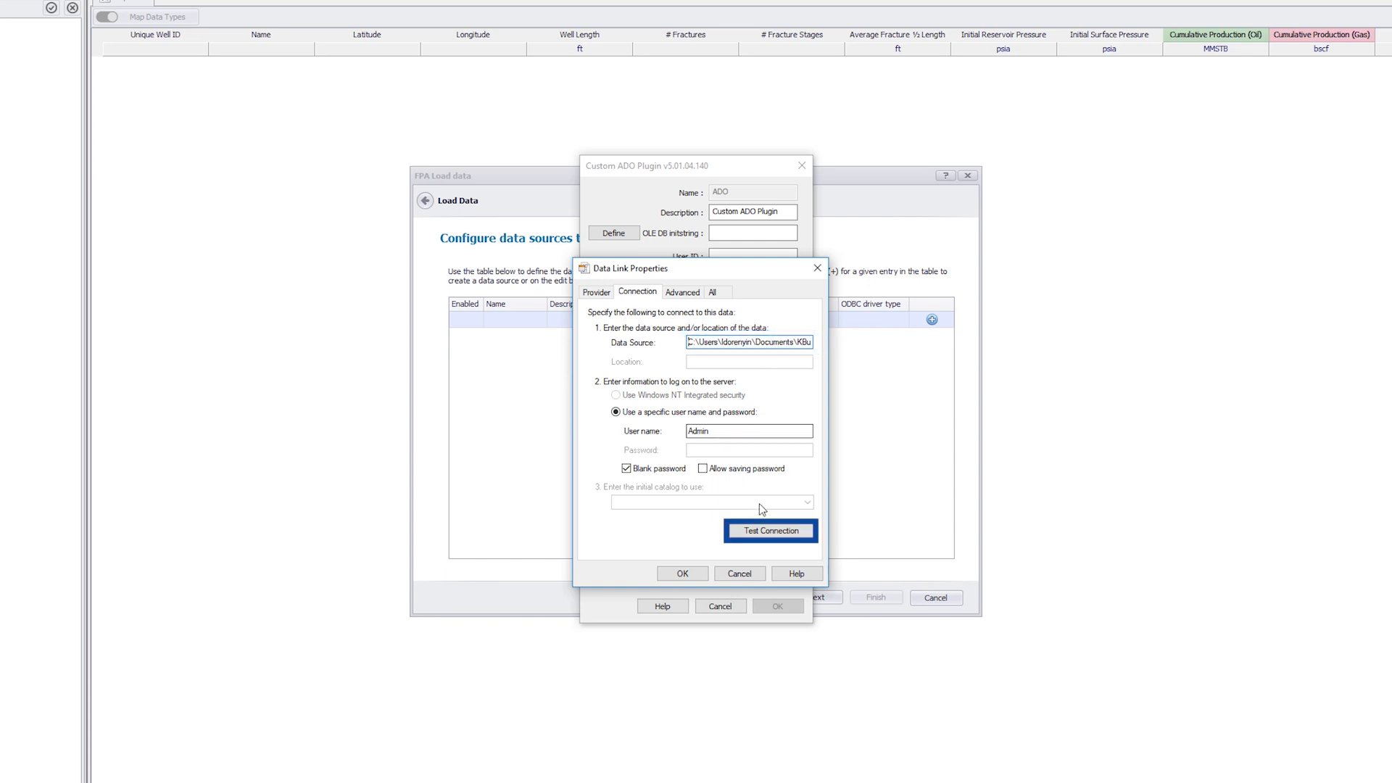
{"action": "left_click", "coordinate": [762, 529]}
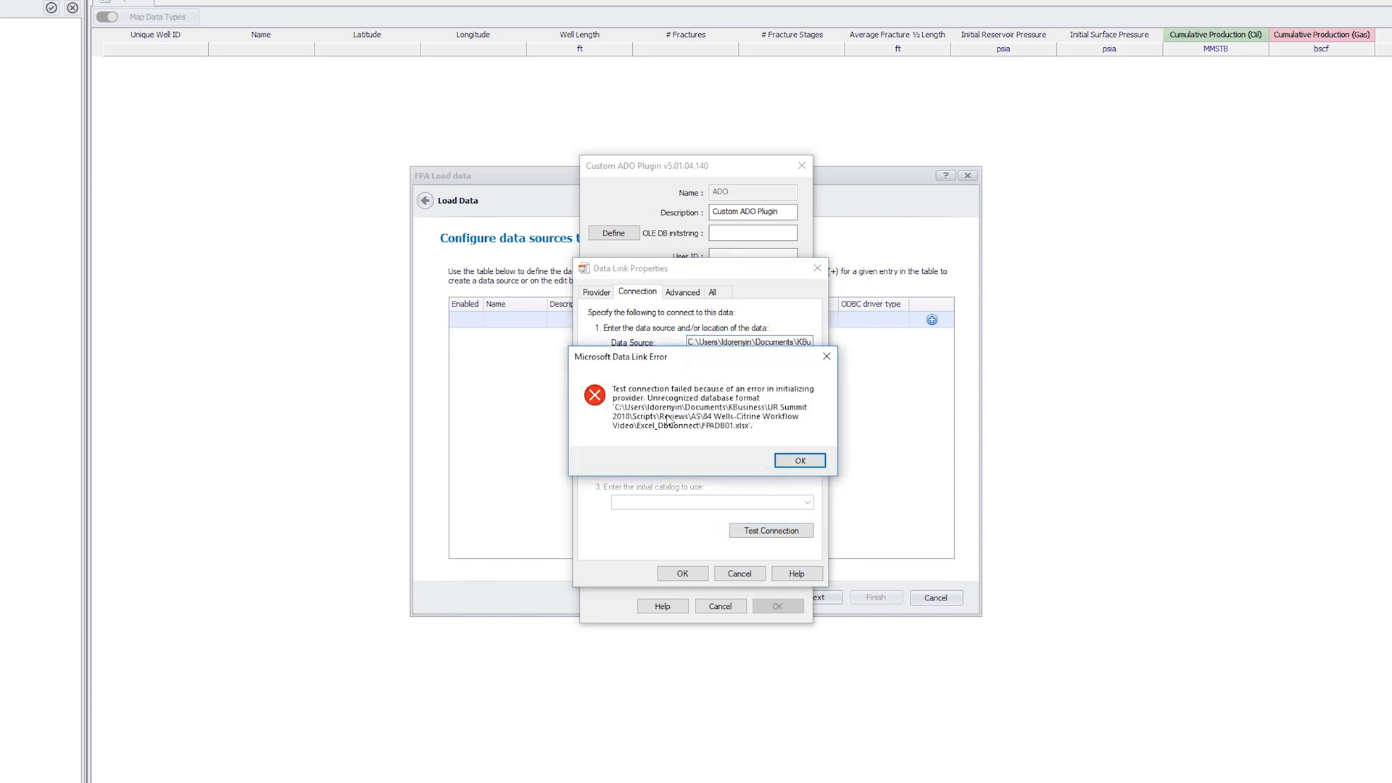
{"action": "left_click", "coordinate": [792, 462]}
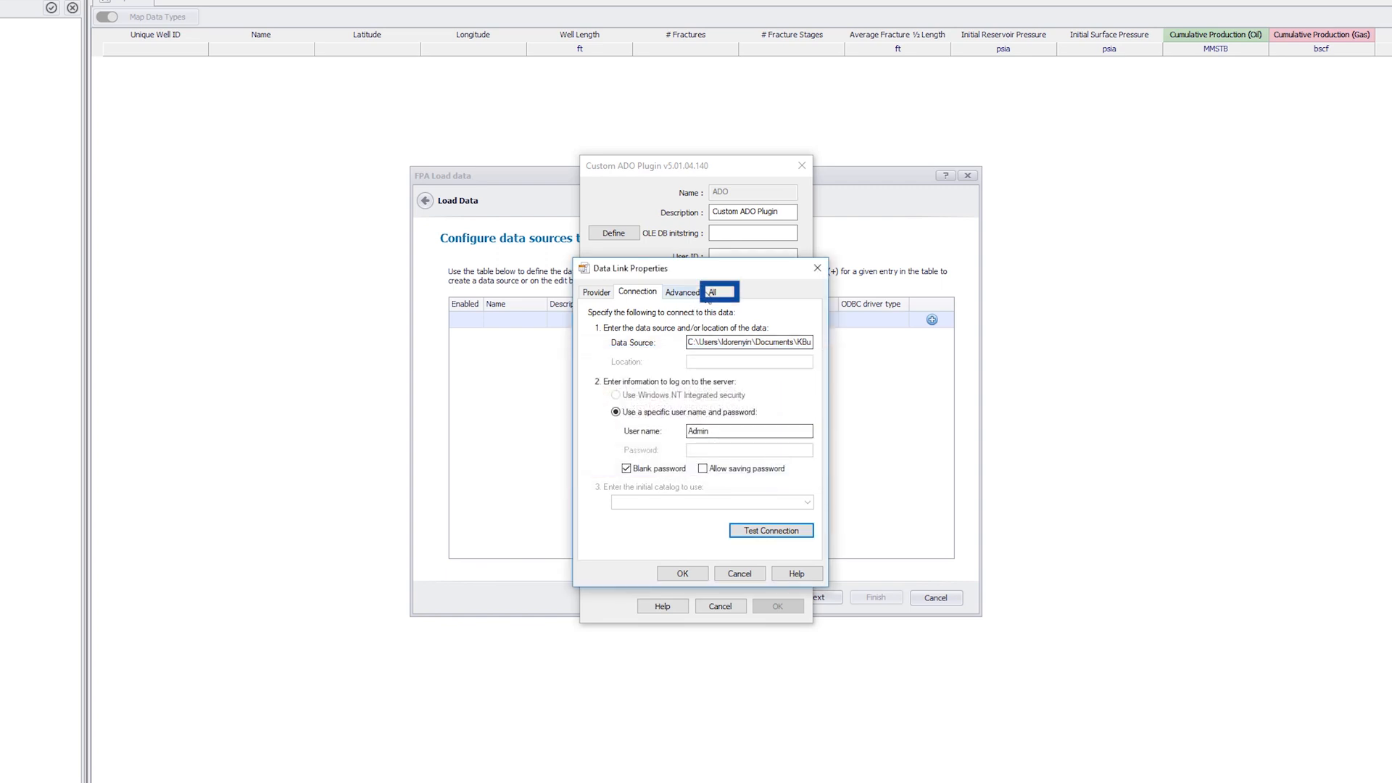
Set the connection's Extended Properties value to Excel 12.0.
{"action": "left_click", "coordinate": [710, 292]}
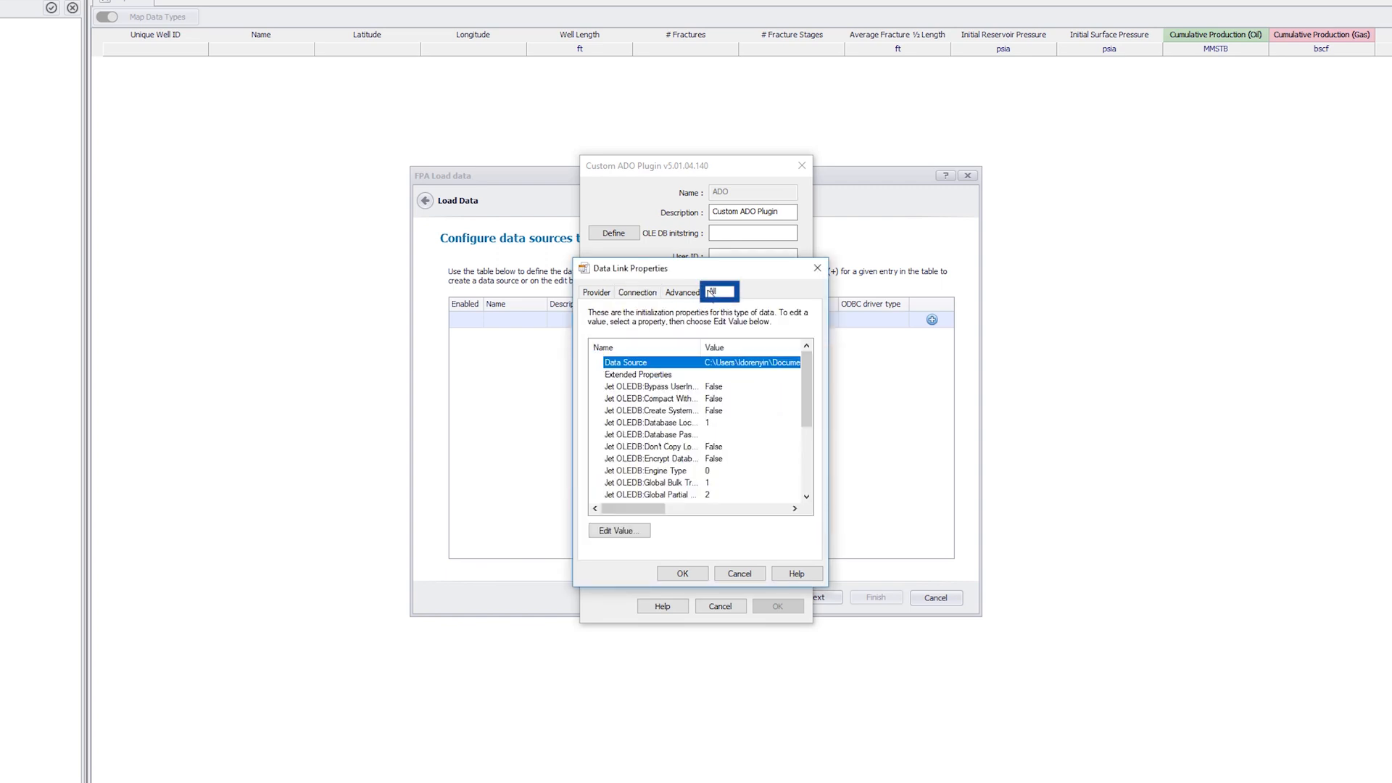
{"action": "left_click", "coordinate": [664, 375]}
{"action": "left_click", "coordinate": [620, 531]}
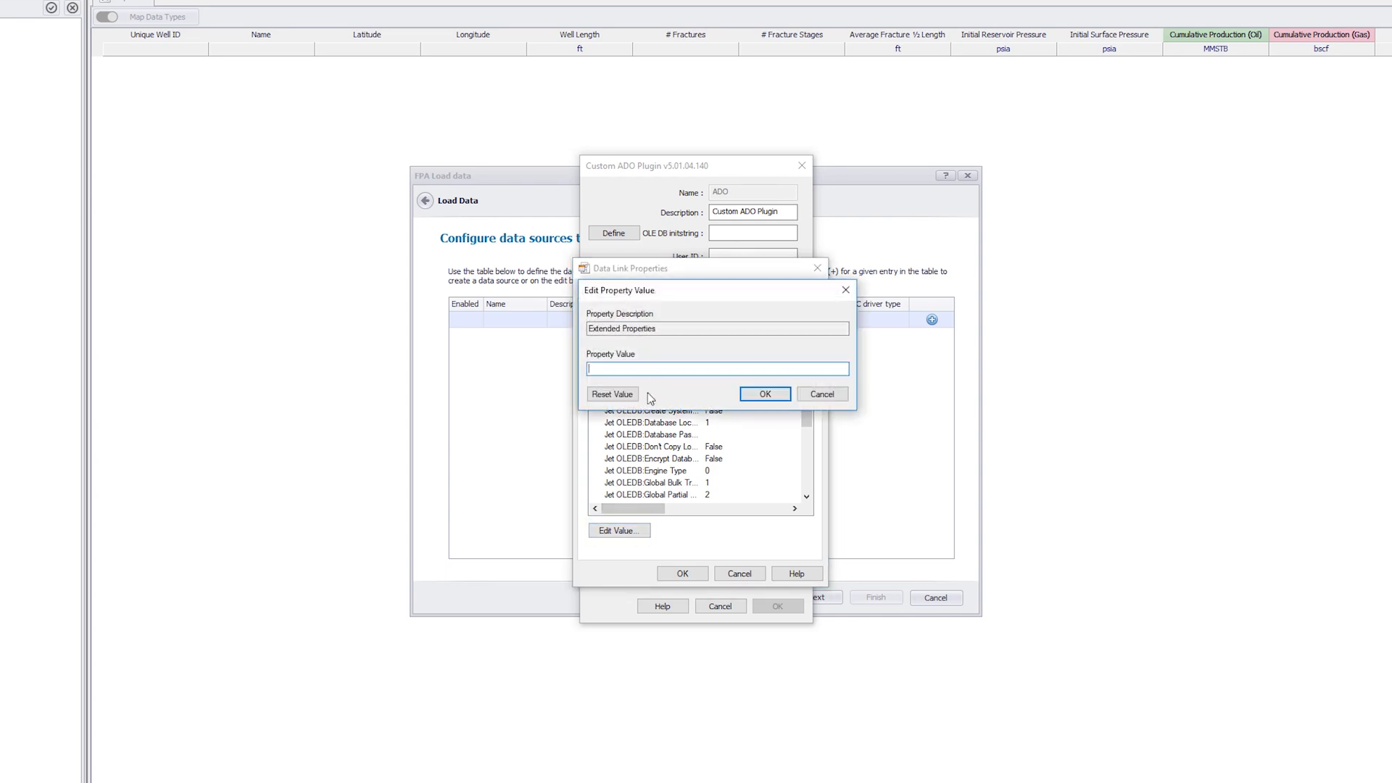
{"action": "left_click", "coordinate": [641, 369]}
{"action": "type", "text": "Excel 12."}
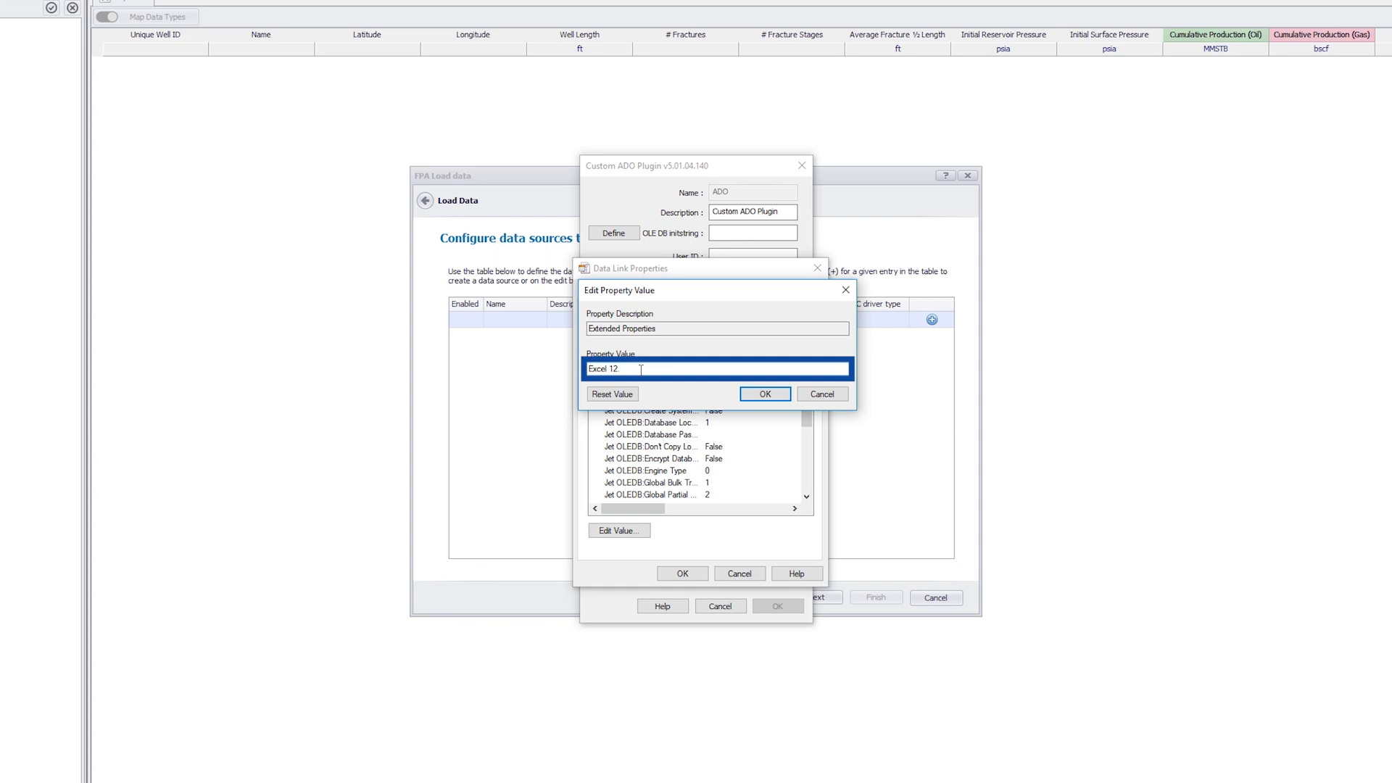
{"action": "type", "text": "0"}
{"action": "left_click", "coordinate": [765, 394]}
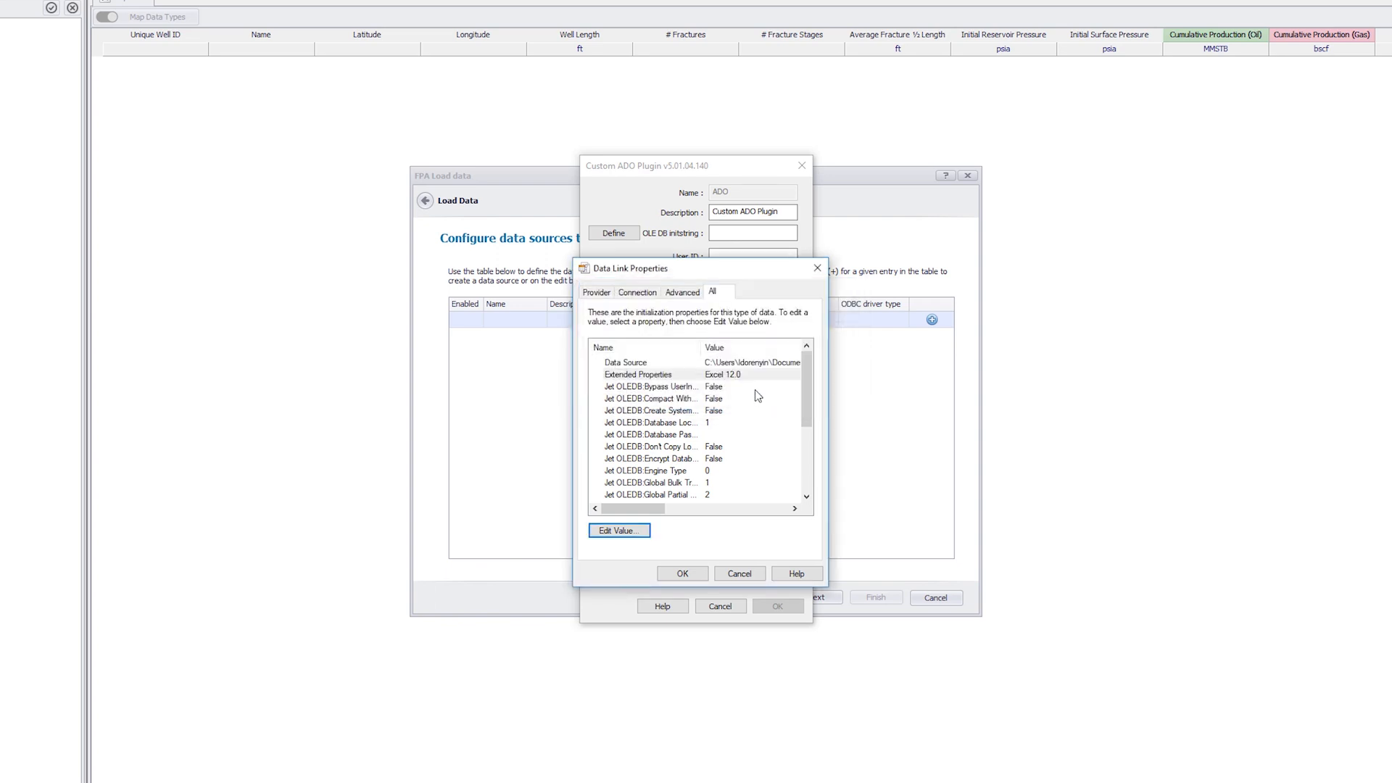
Enable the Read access permission for the connection and disable Share Deny None.
{"action": "left_click", "coordinate": [681, 293]}
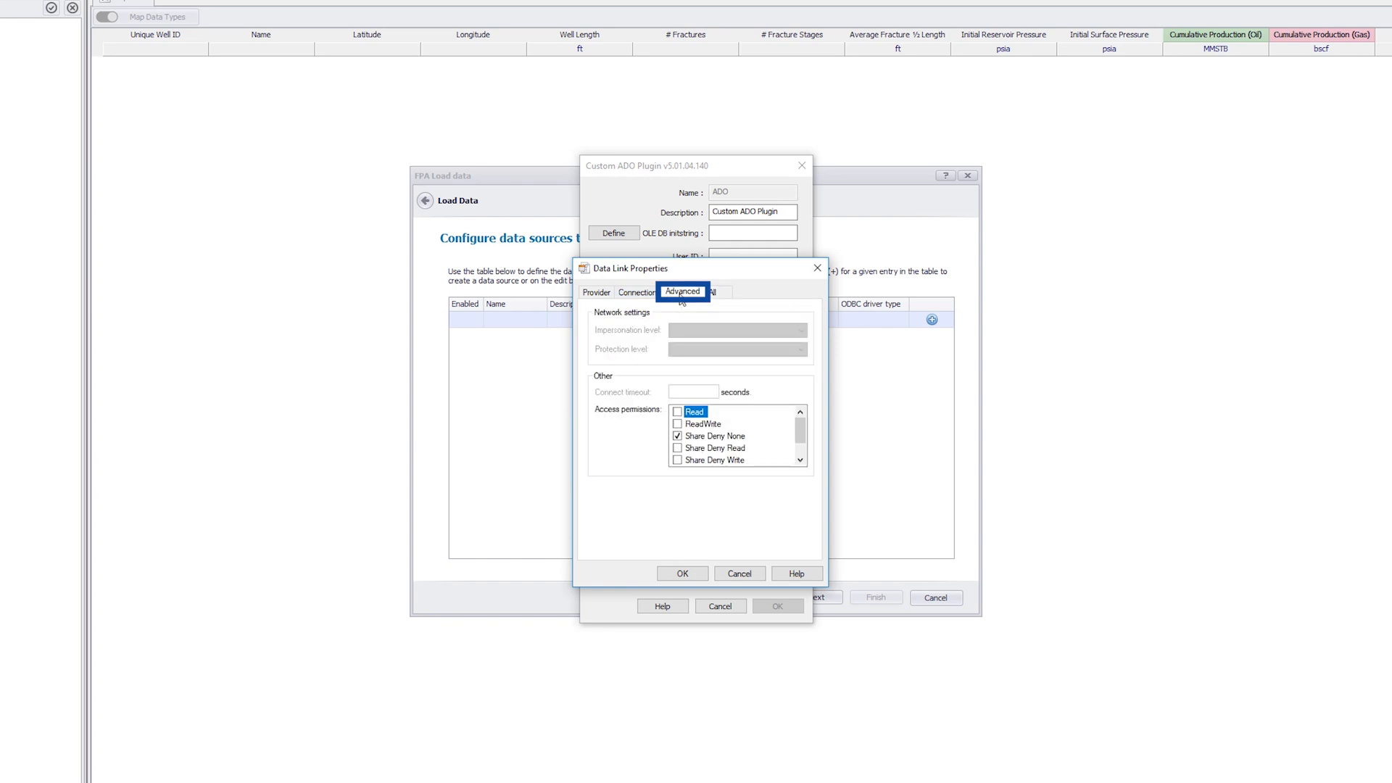
{"action": "left_click", "coordinate": [678, 412]}
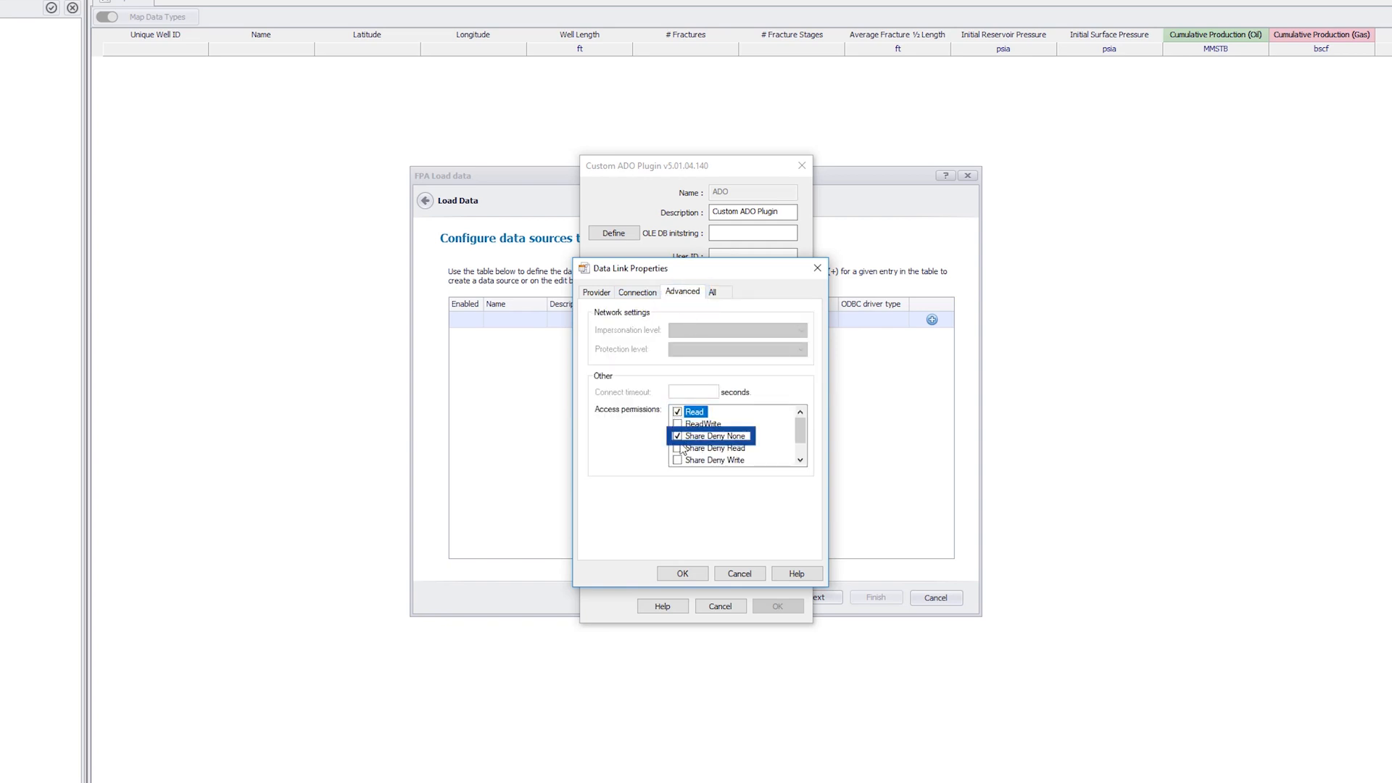
{"action": "left_click", "coordinate": [677, 436]}
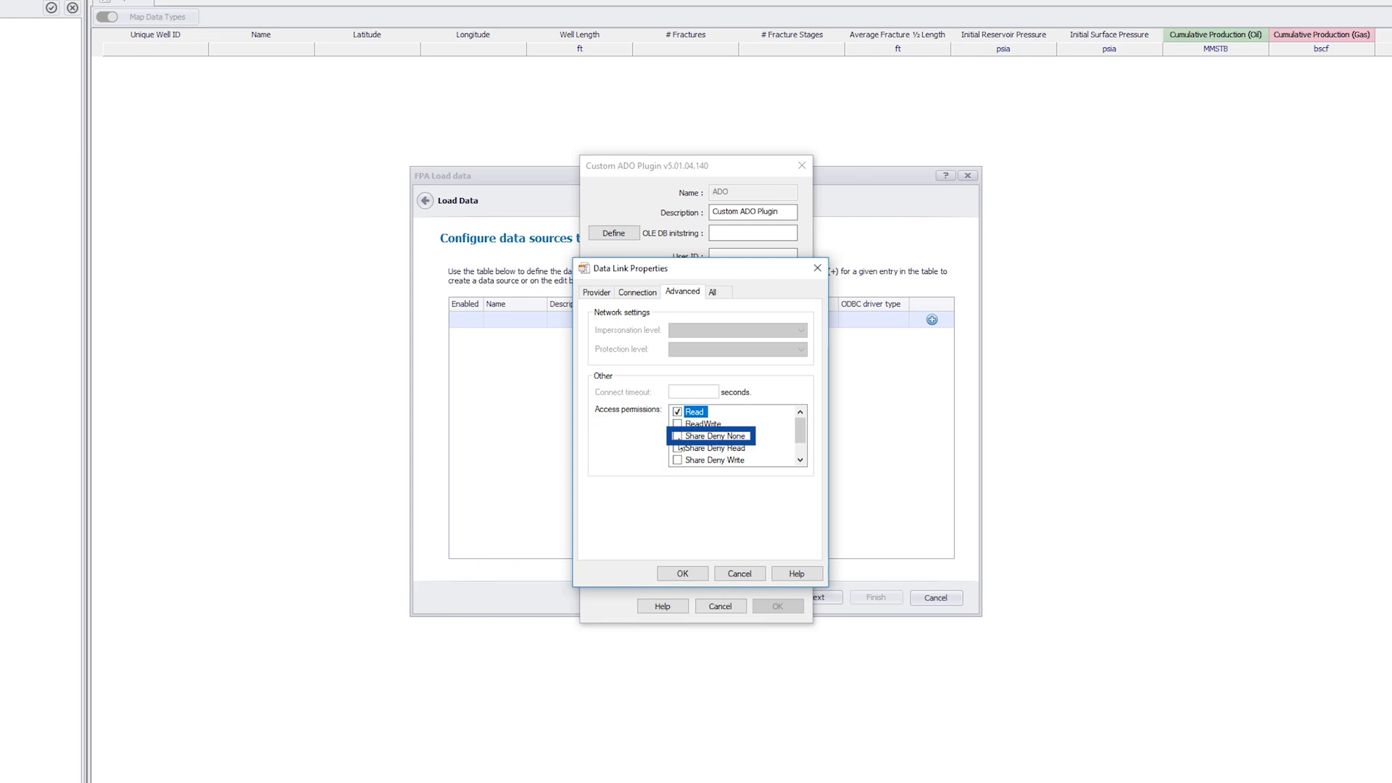
Test the connection to FPADB01.xlsx again and accept the data link properties.
{"action": "left_click", "coordinate": [636, 292]}
{"action": "left_click", "coordinate": [760, 530]}
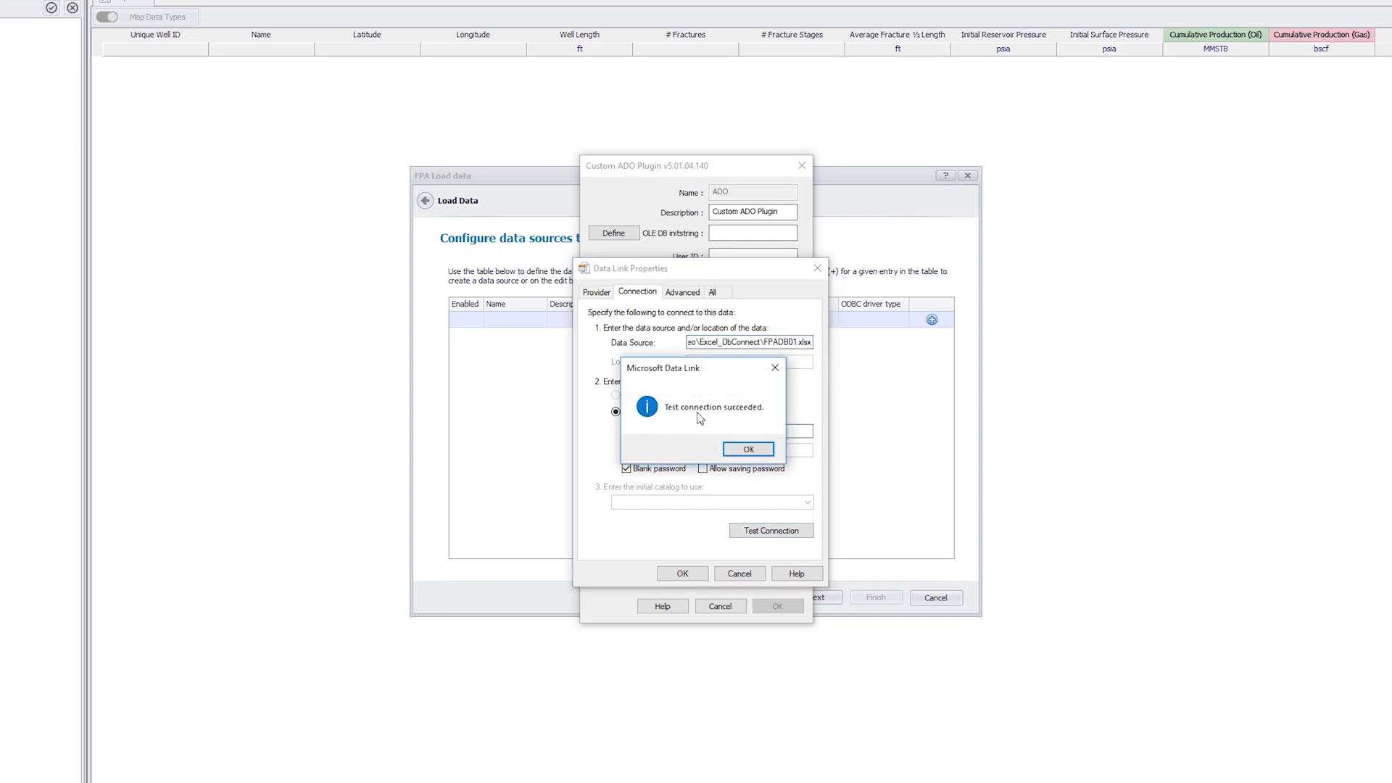
{"action": "left_click", "coordinate": [743, 449]}
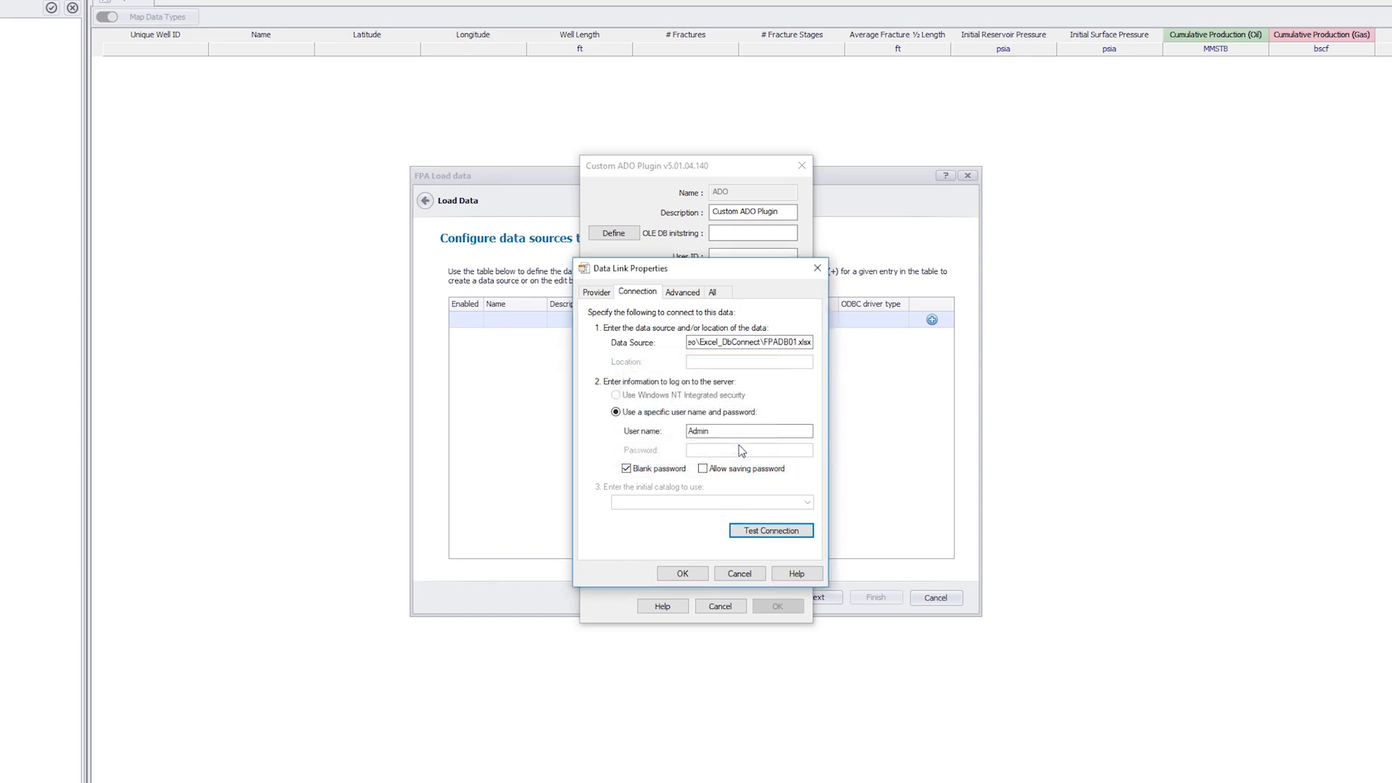
{"action": "left_click", "coordinate": [681, 570]}
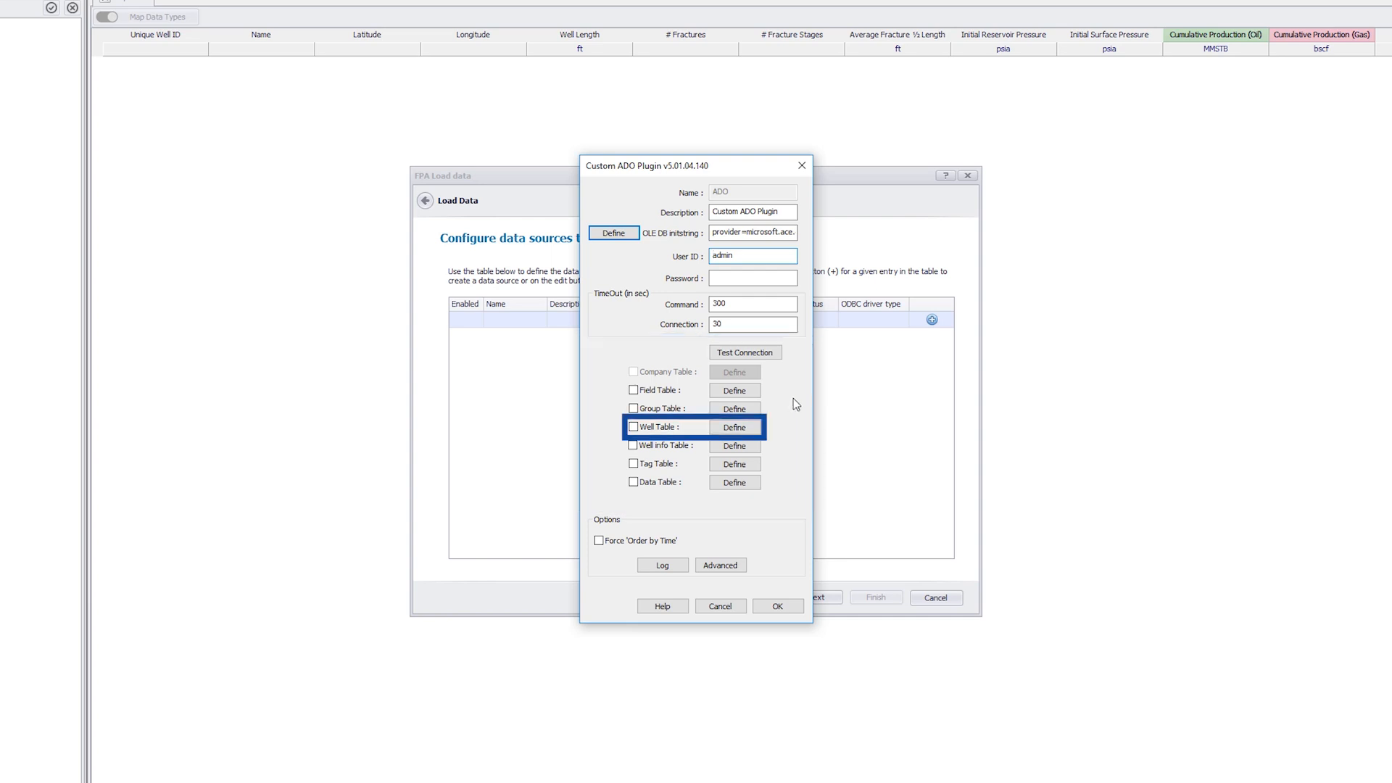
Define the Well table from WELLDATA$ with WELL NAME as the well name and WELL_ID as the well ID.
{"action": "left_click", "coordinate": [736, 428]}
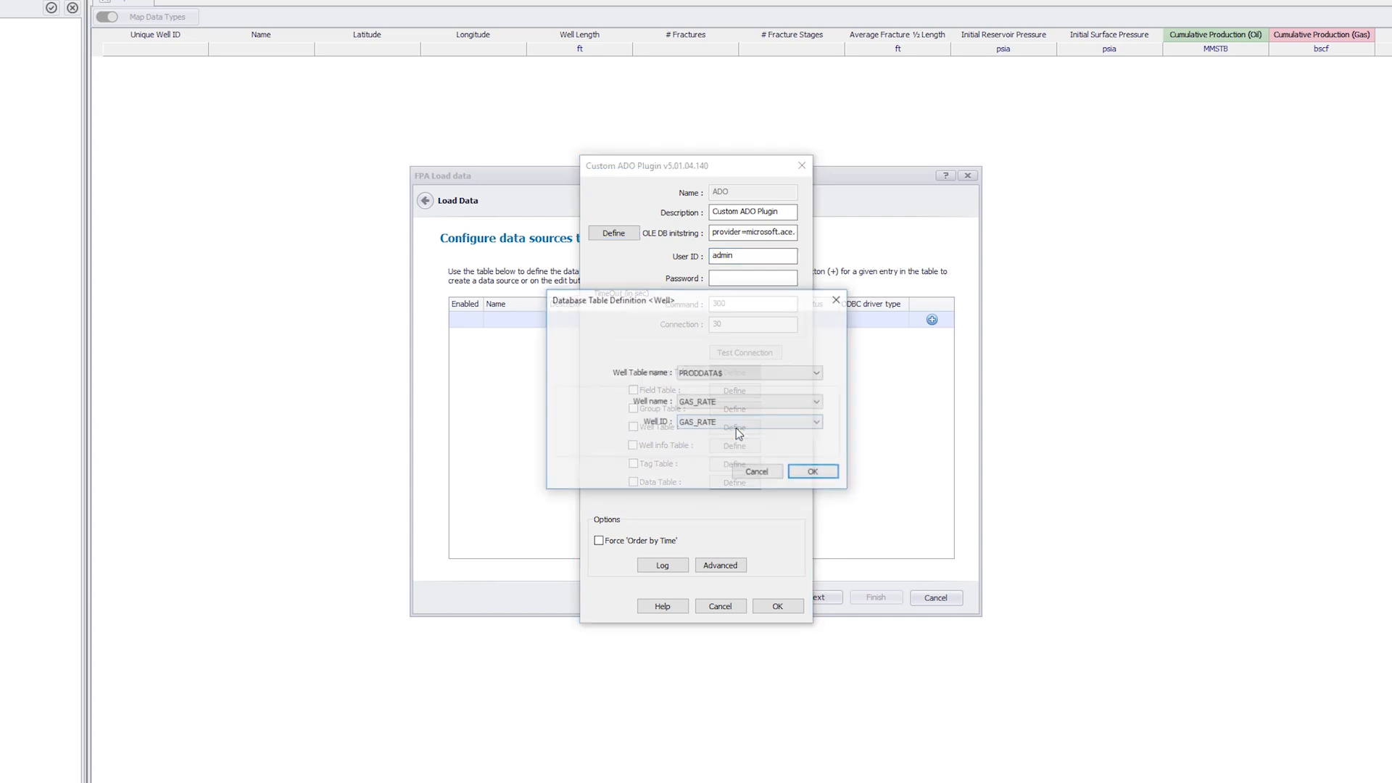
{"action": "left_click", "coordinate": [784, 374]}
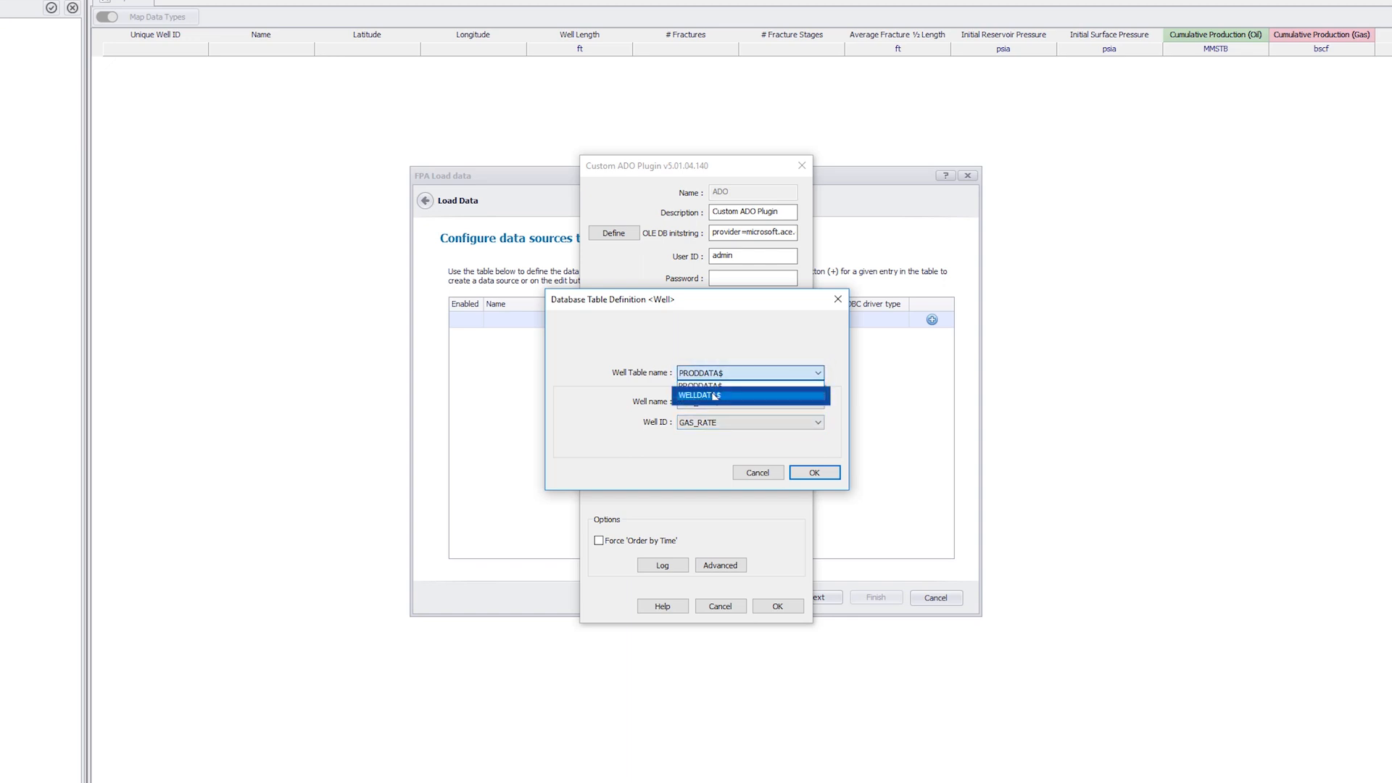
{"action": "left_click", "coordinate": [714, 395]}
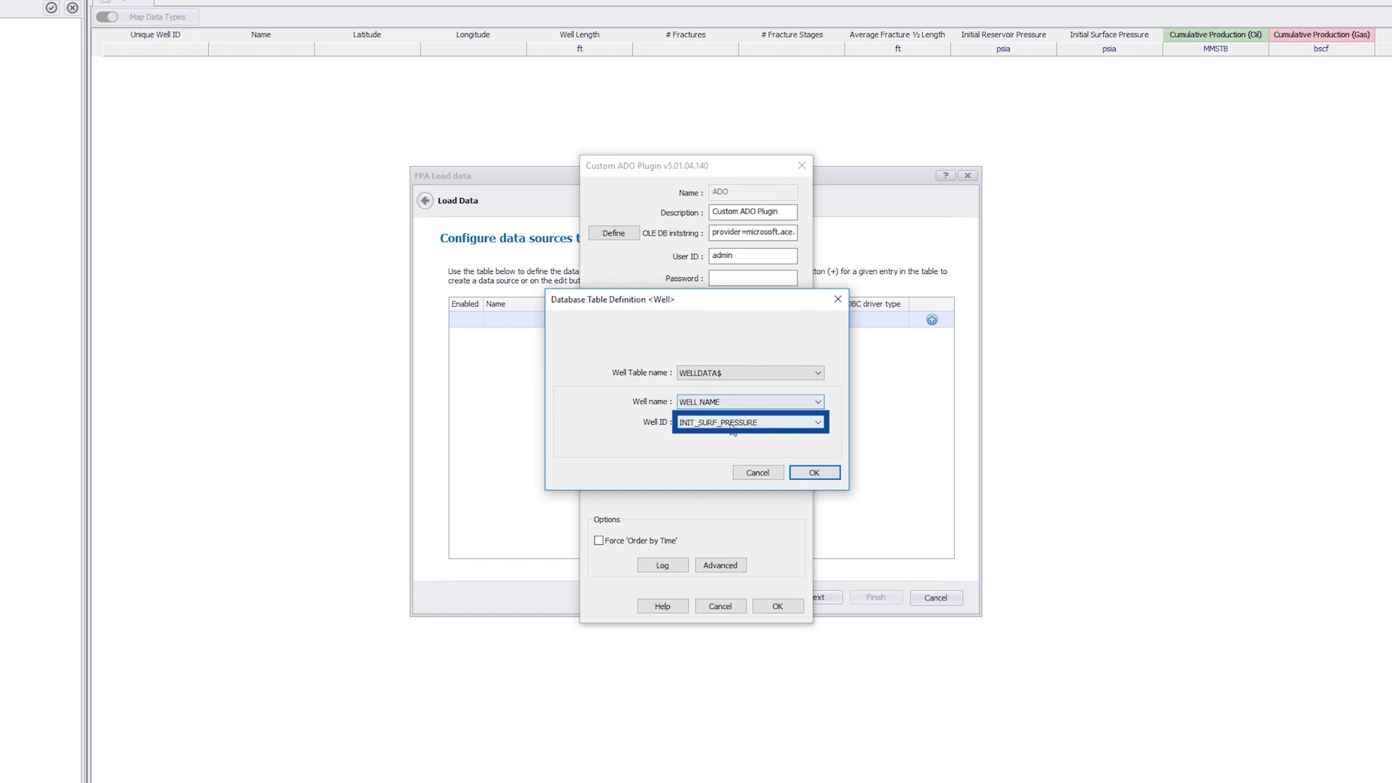
{"action": "left_click", "coordinate": [732, 424]}
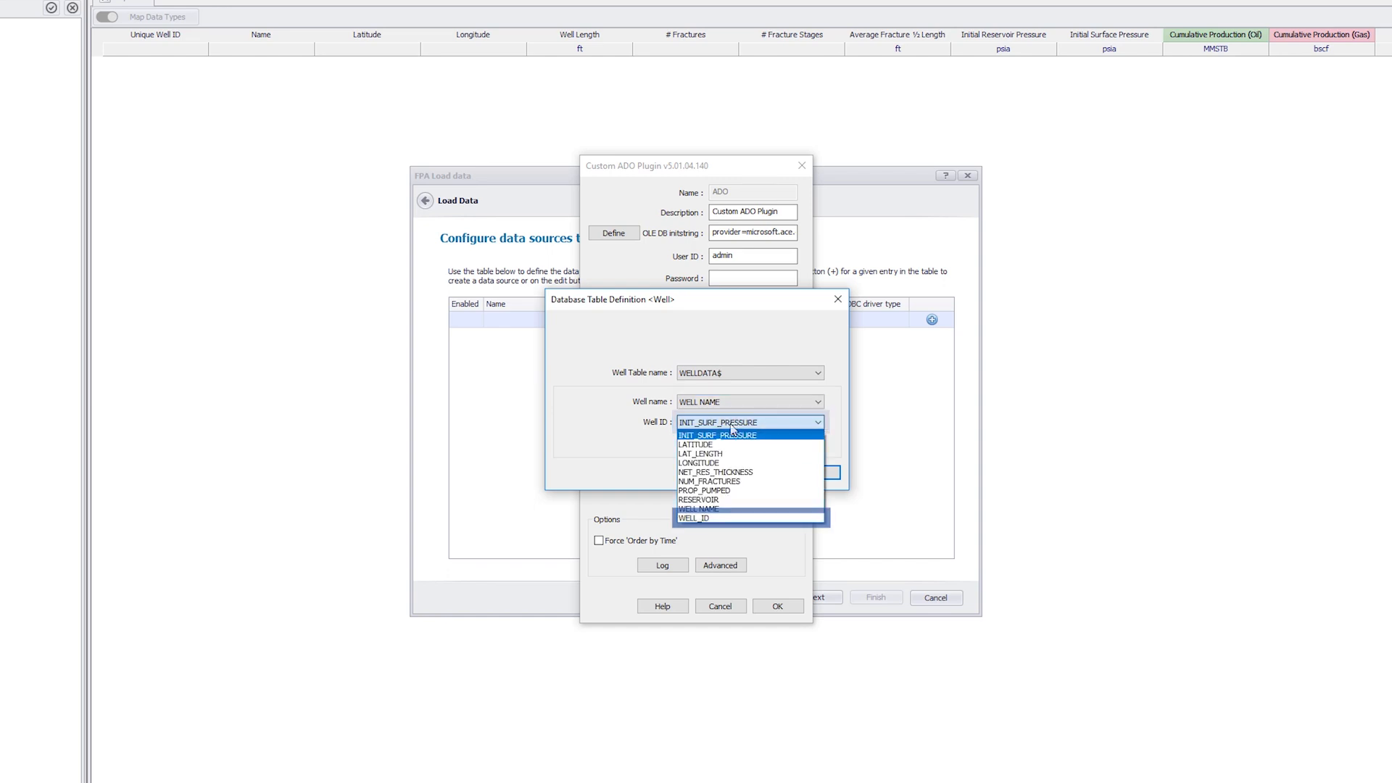
{"action": "left_click", "coordinate": [704, 518]}
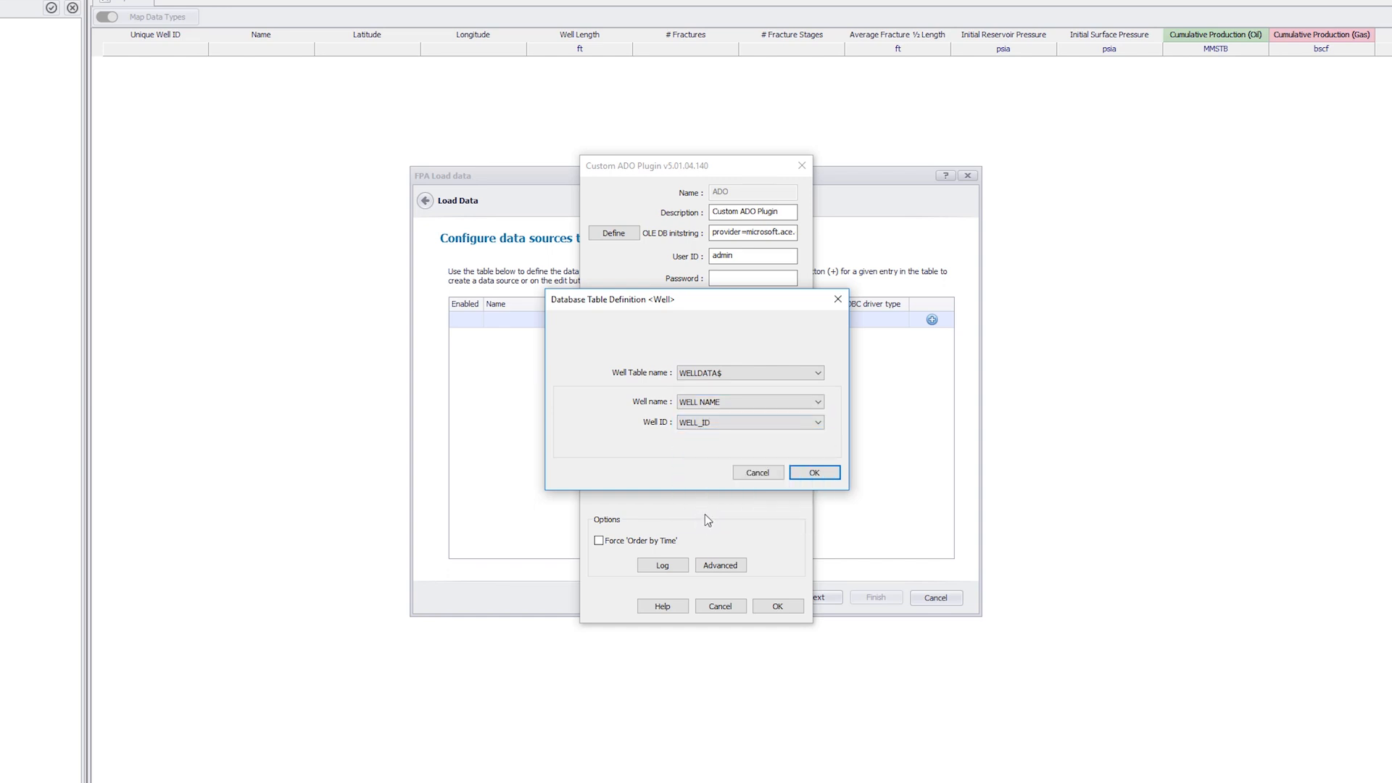
{"action": "left_click", "coordinate": [814, 473]}
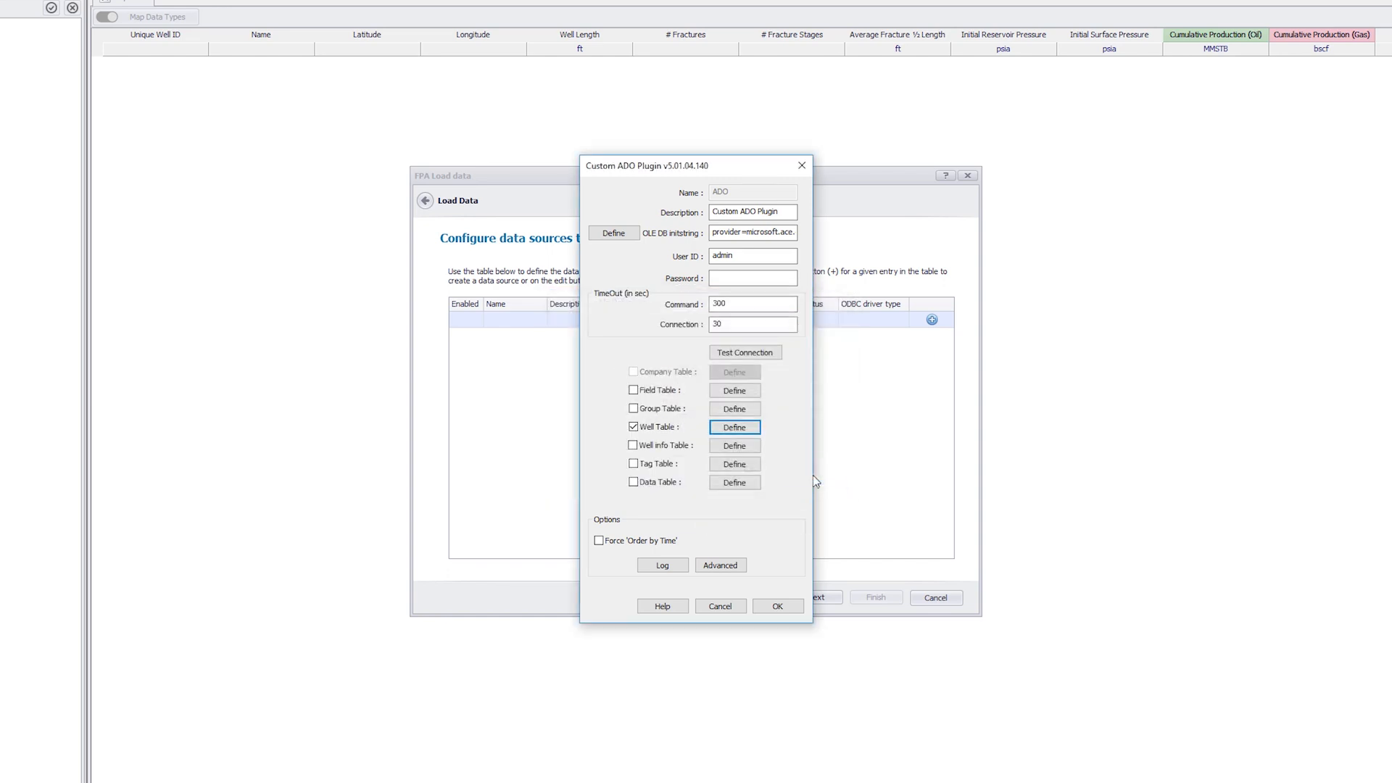
Define the Well info table from WELLDATA$ with WELL_ID as the well ID and include all available well properties.
{"action": "left_click", "coordinate": [752, 447]}
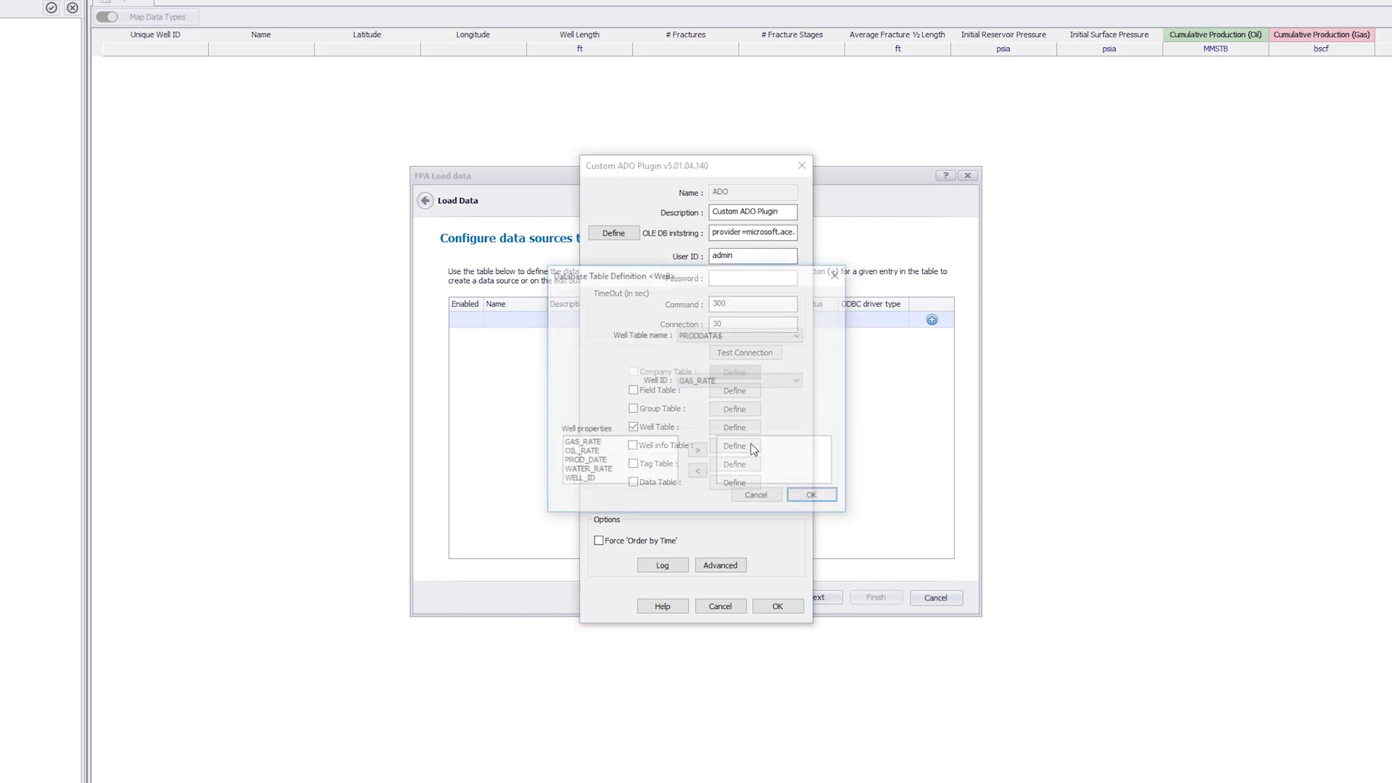
{"action": "left_click", "coordinate": [751, 337]}
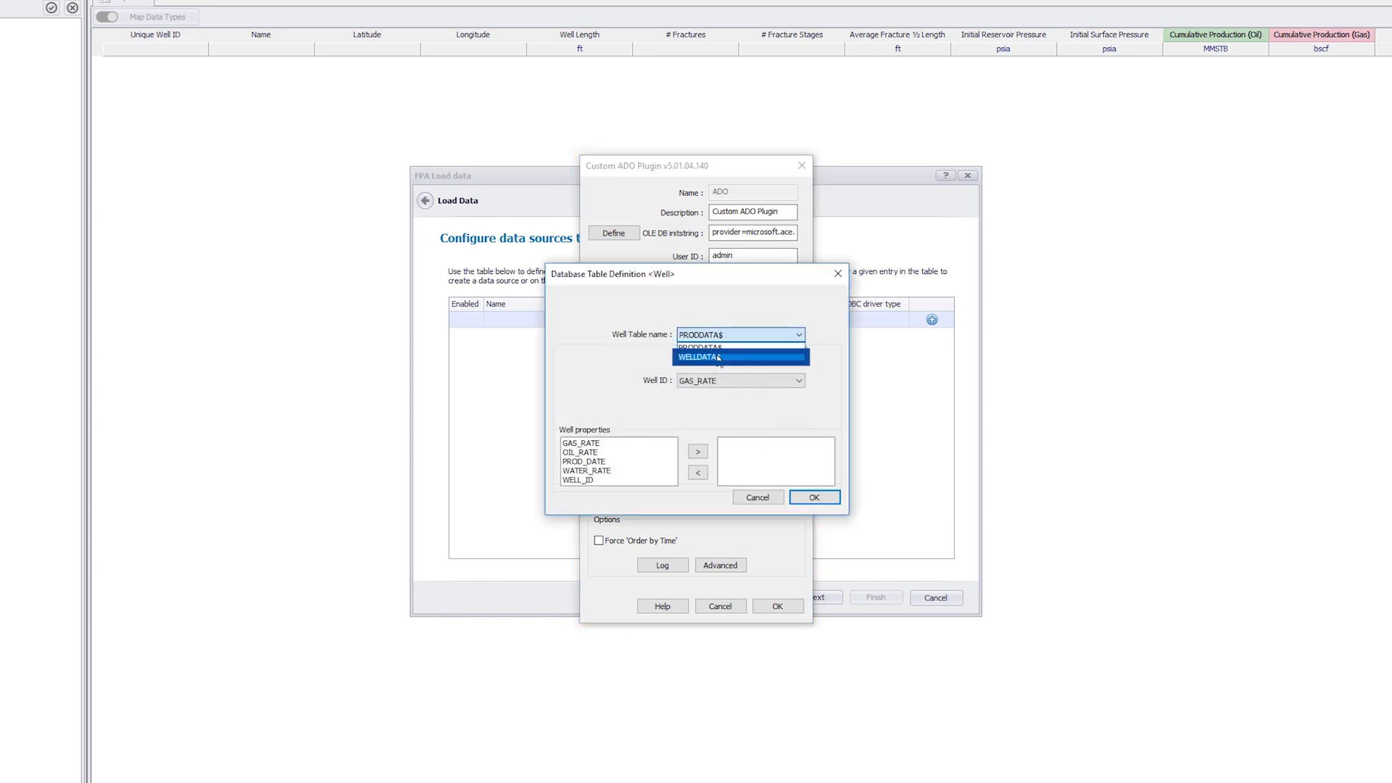
{"action": "left_click", "coordinate": [725, 357]}
{"action": "left_click", "coordinate": [720, 382]}
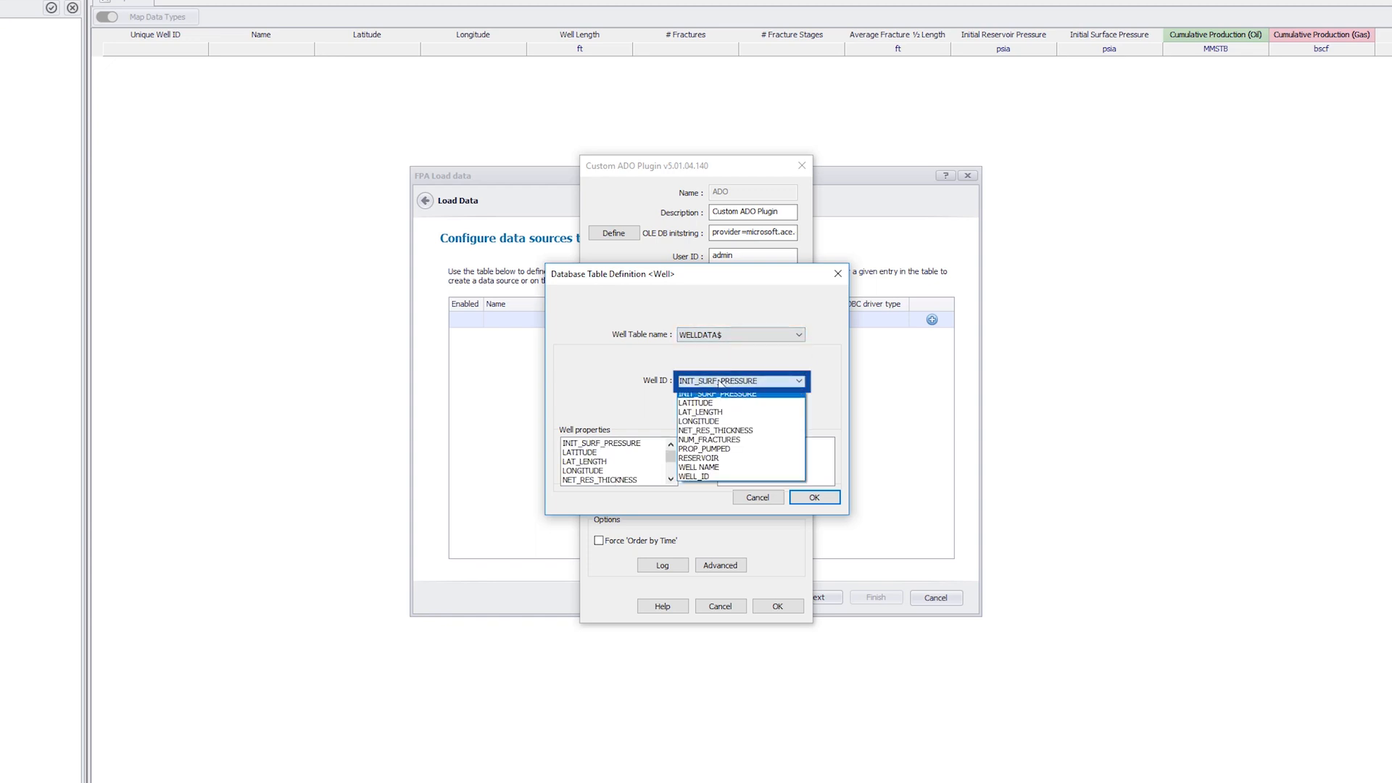
{"action": "left_click", "coordinate": [705, 477]}
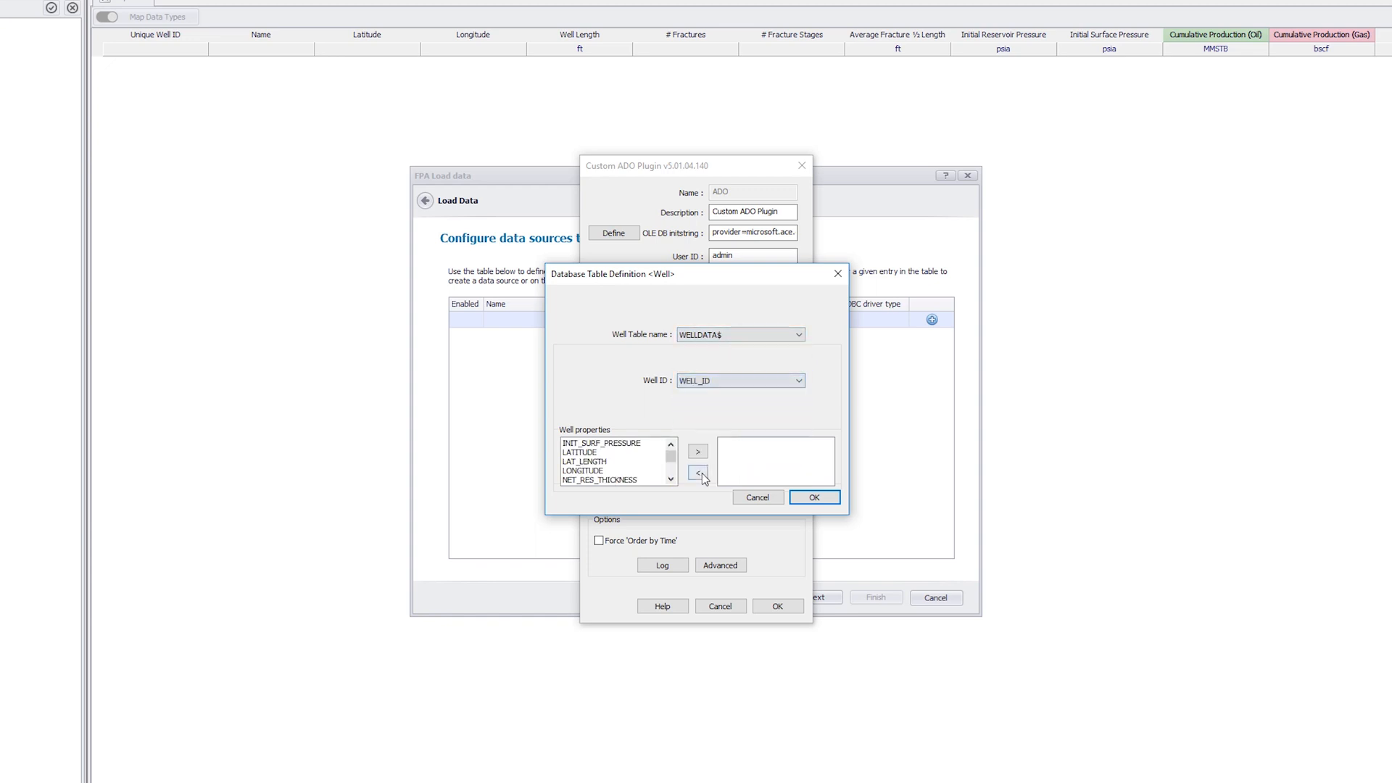
{"action": "left_click", "coordinate": [628, 443]}
{"action": "left_click_drag", "start_coordinate": [671, 462], "coordinate": [671, 476]}
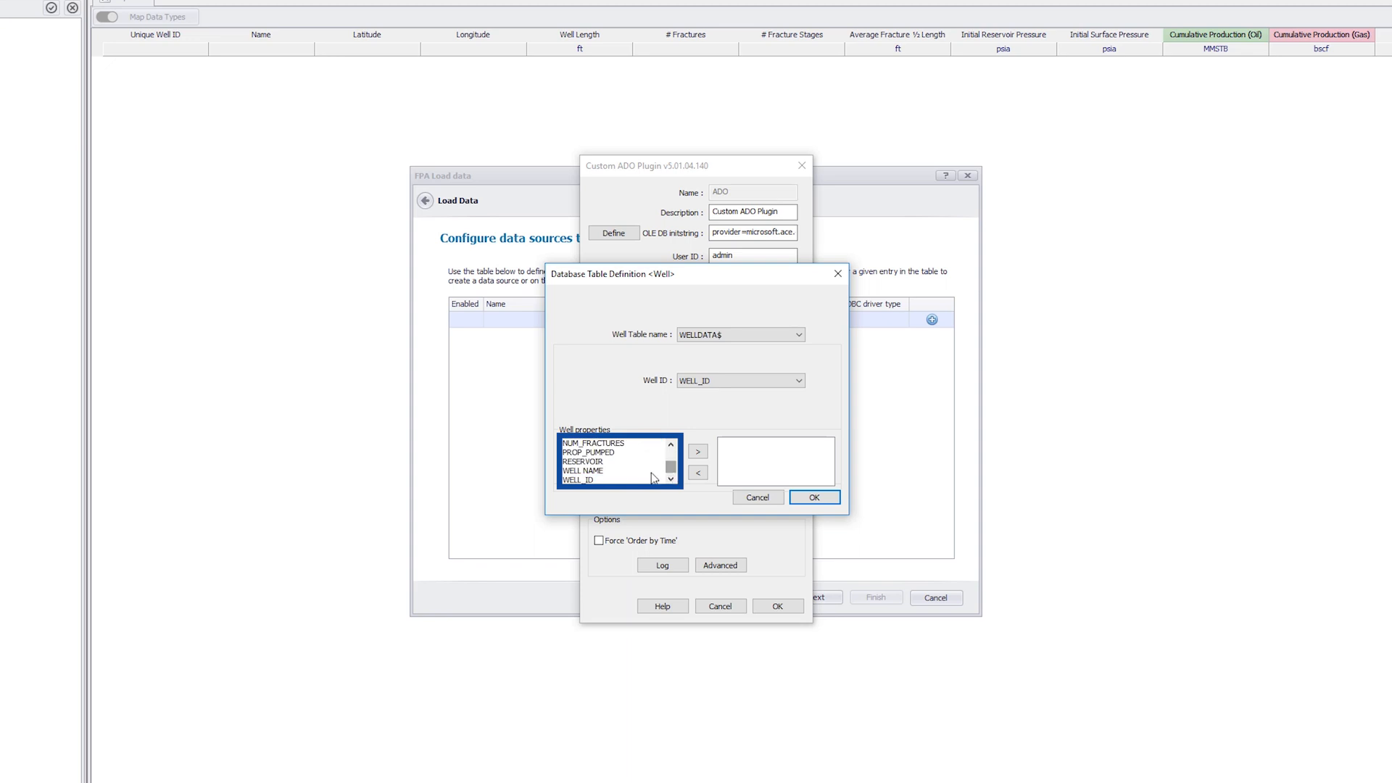
{"action": "left_click", "coordinate": [582, 480], "text": "shift"}
{"action": "left_click", "coordinate": [705, 455]}
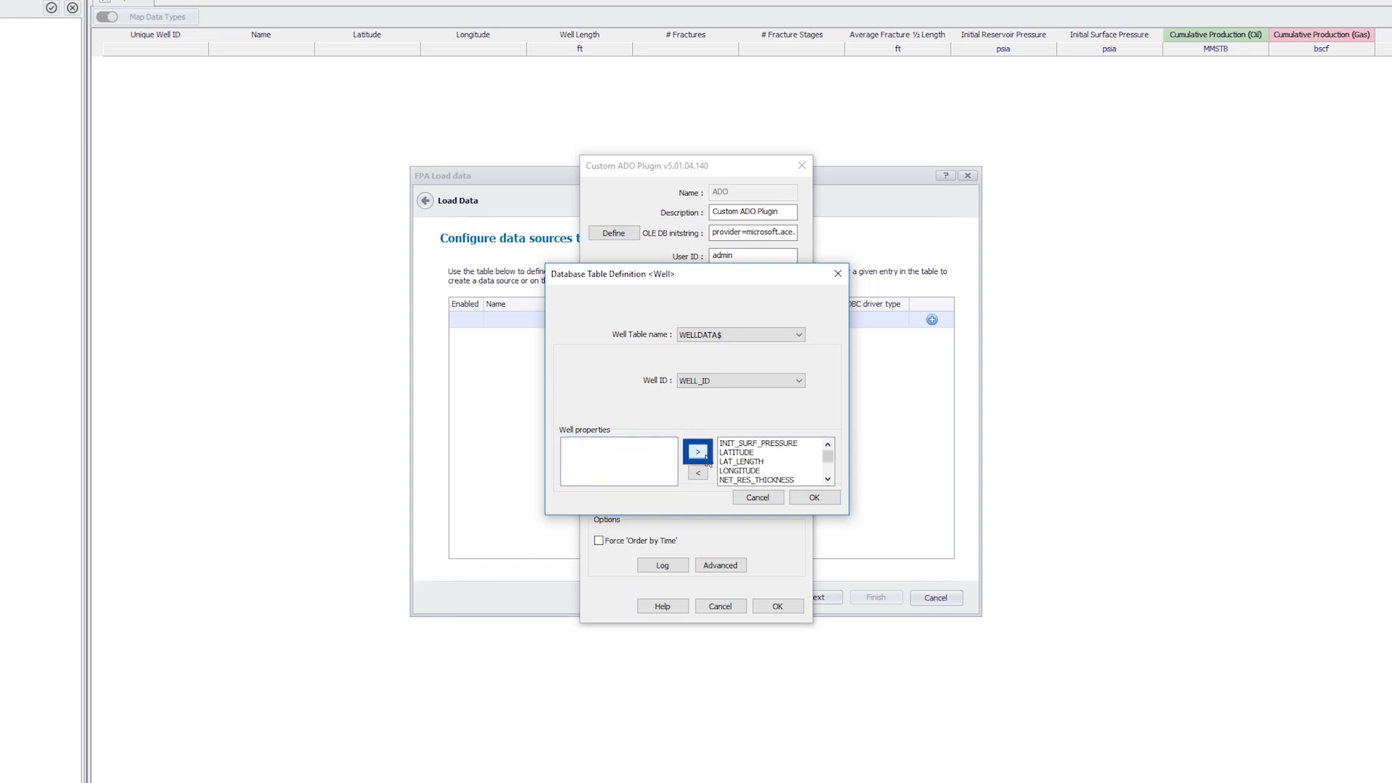
{"action": "left_click", "coordinate": [813, 496]}
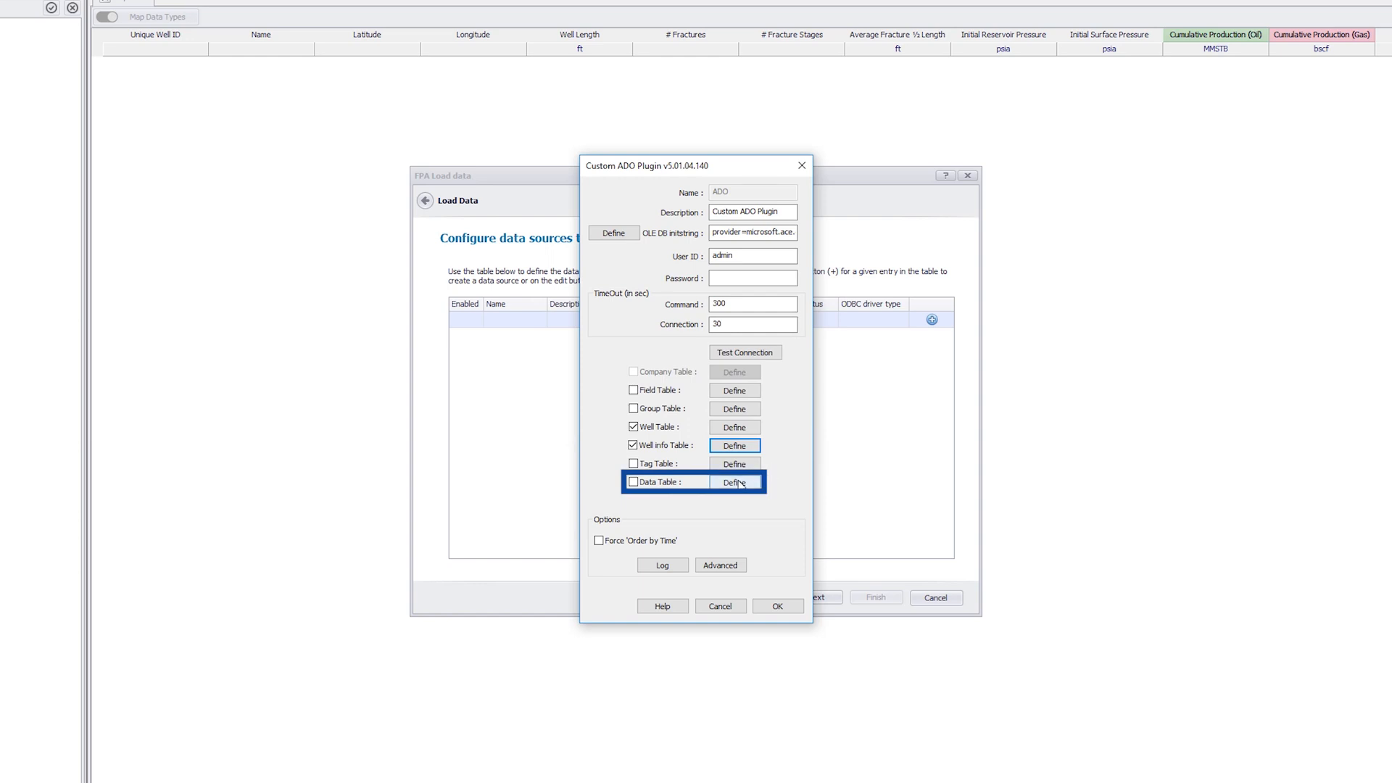
Define the Data table from PRODDATA$ using WELL_ID, PROD_DATE as time and GAS_RATE, OIL_RATE and WATER_RATE as tags, and save the source.
{"action": "left_click", "coordinate": [738, 482]}
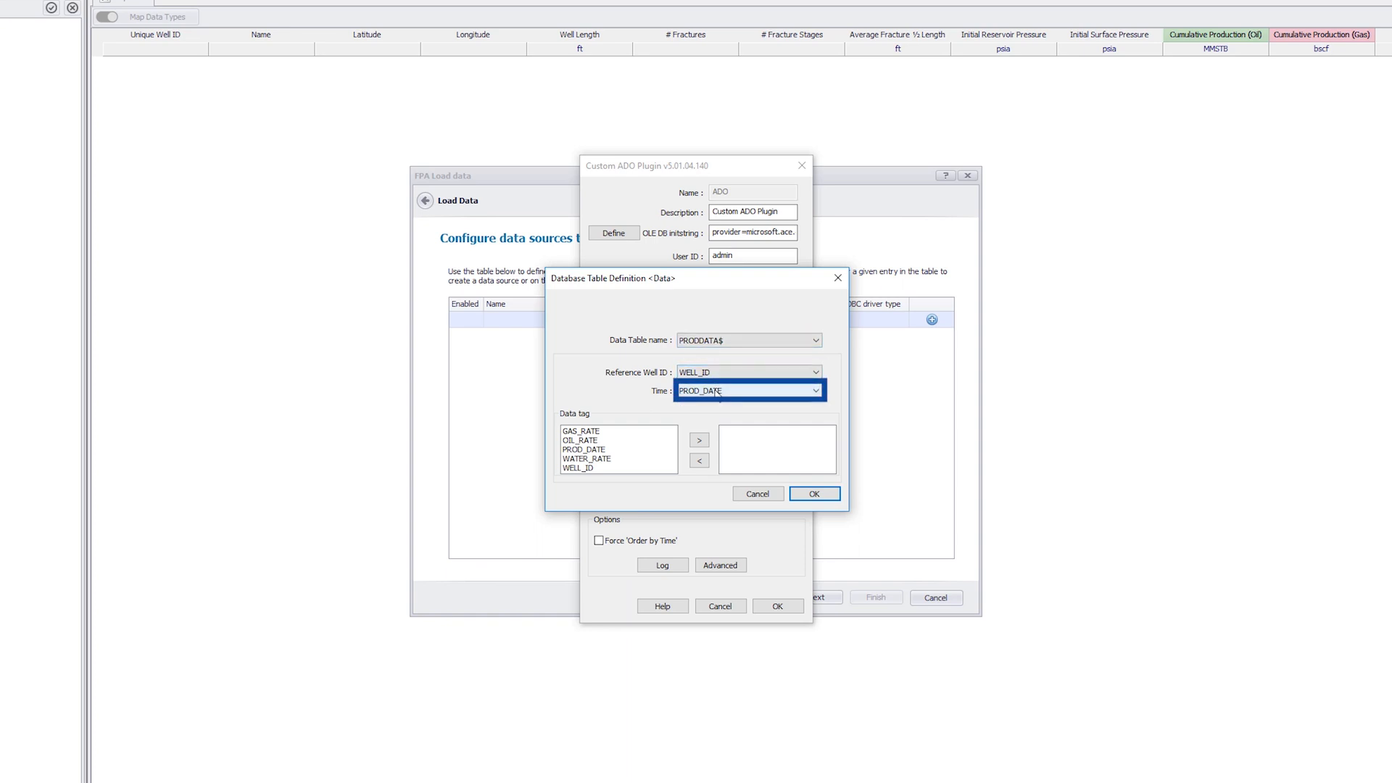
{"action": "left_click", "coordinate": [597, 433]}
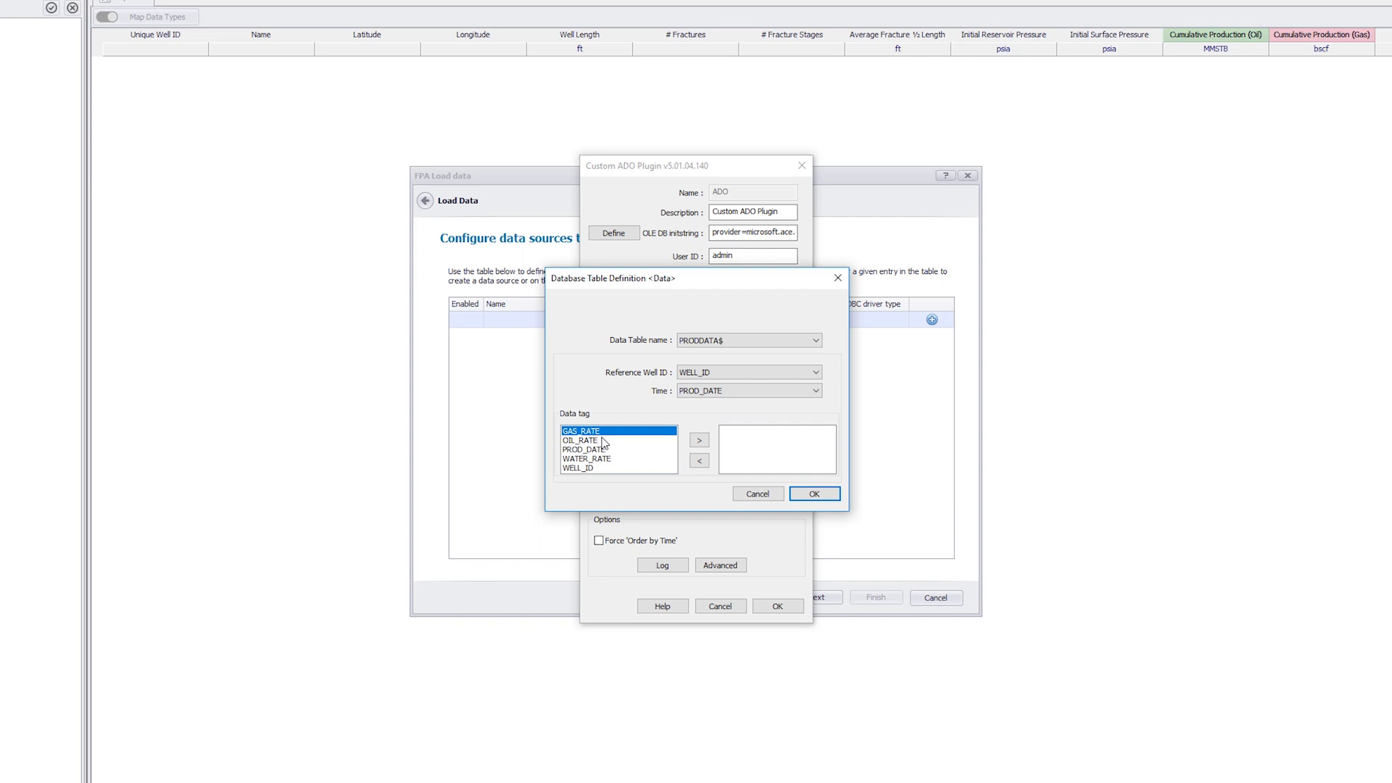
{"action": "left_click", "coordinate": [589, 441], "text": "ctrl"}
{"action": "left_click", "coordinate": [598, 459], "text": "ctrl"}
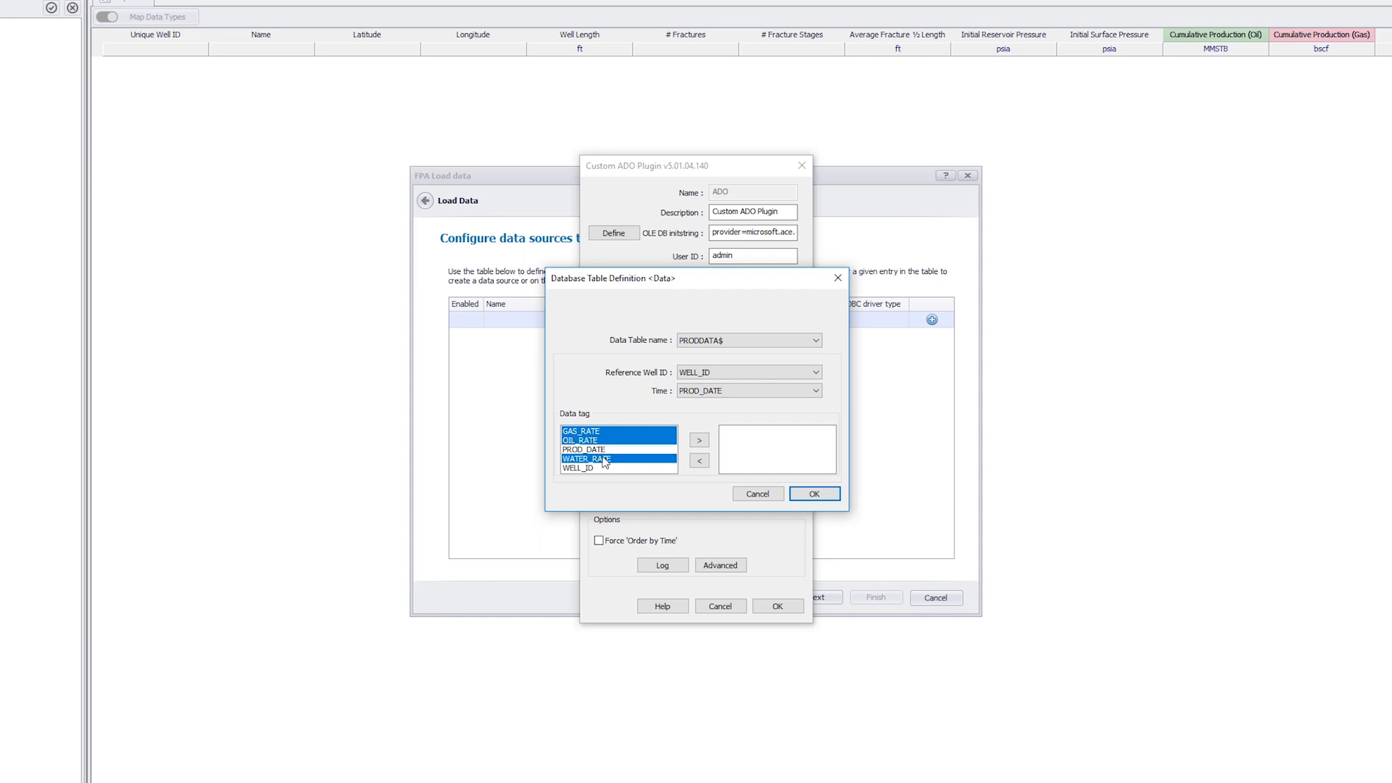
{"action": "left_click", "coordinate": [698, 440]}
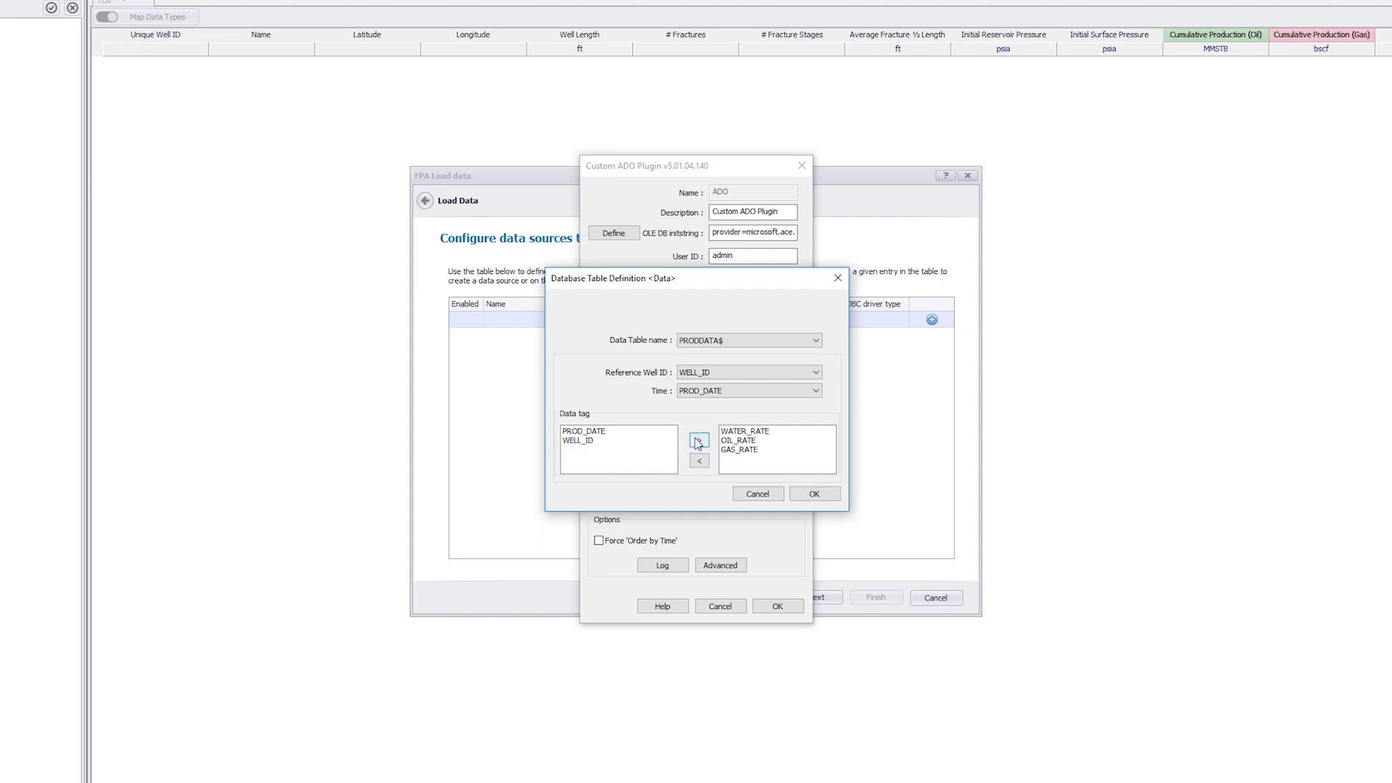
{"action": "left_click", "coordinate": [815, 493]}
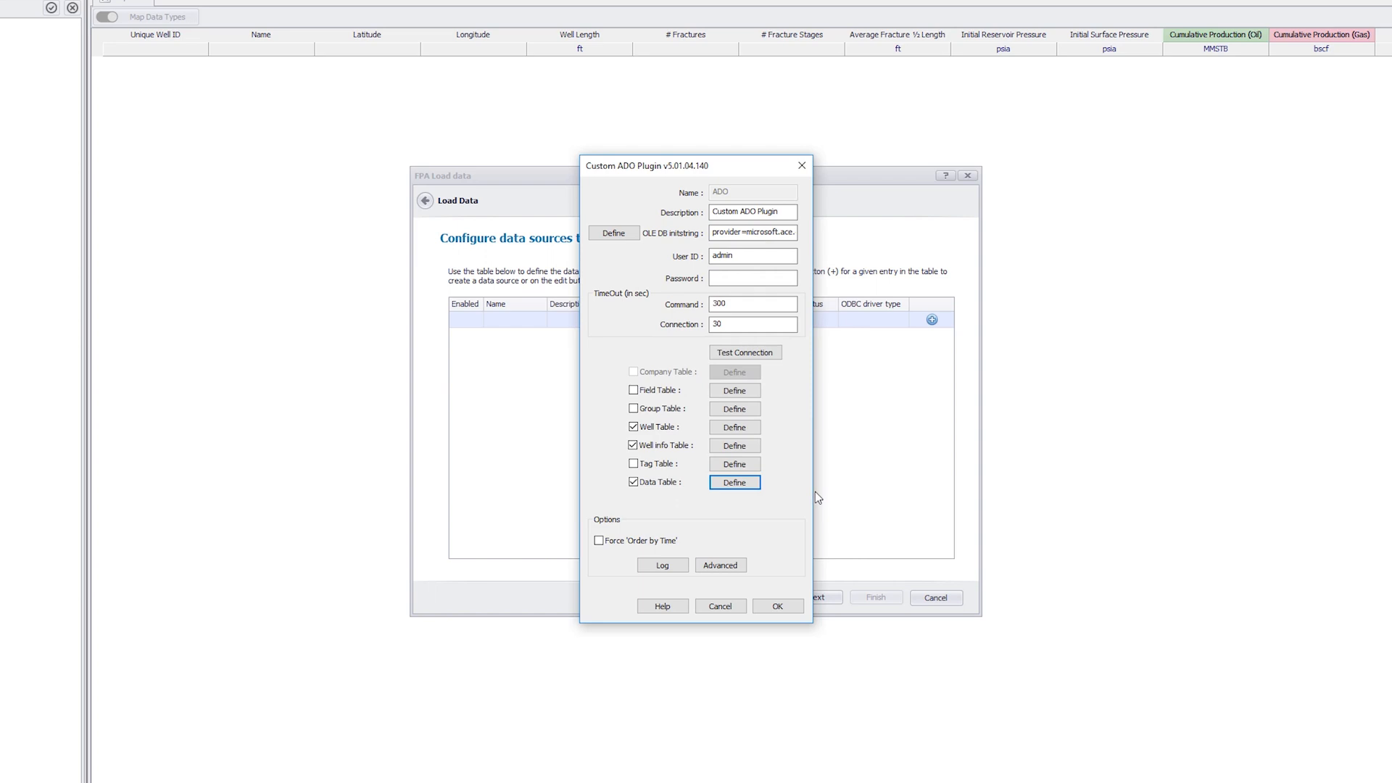
{"action": "left_click", "coordinate": [780, 606]}
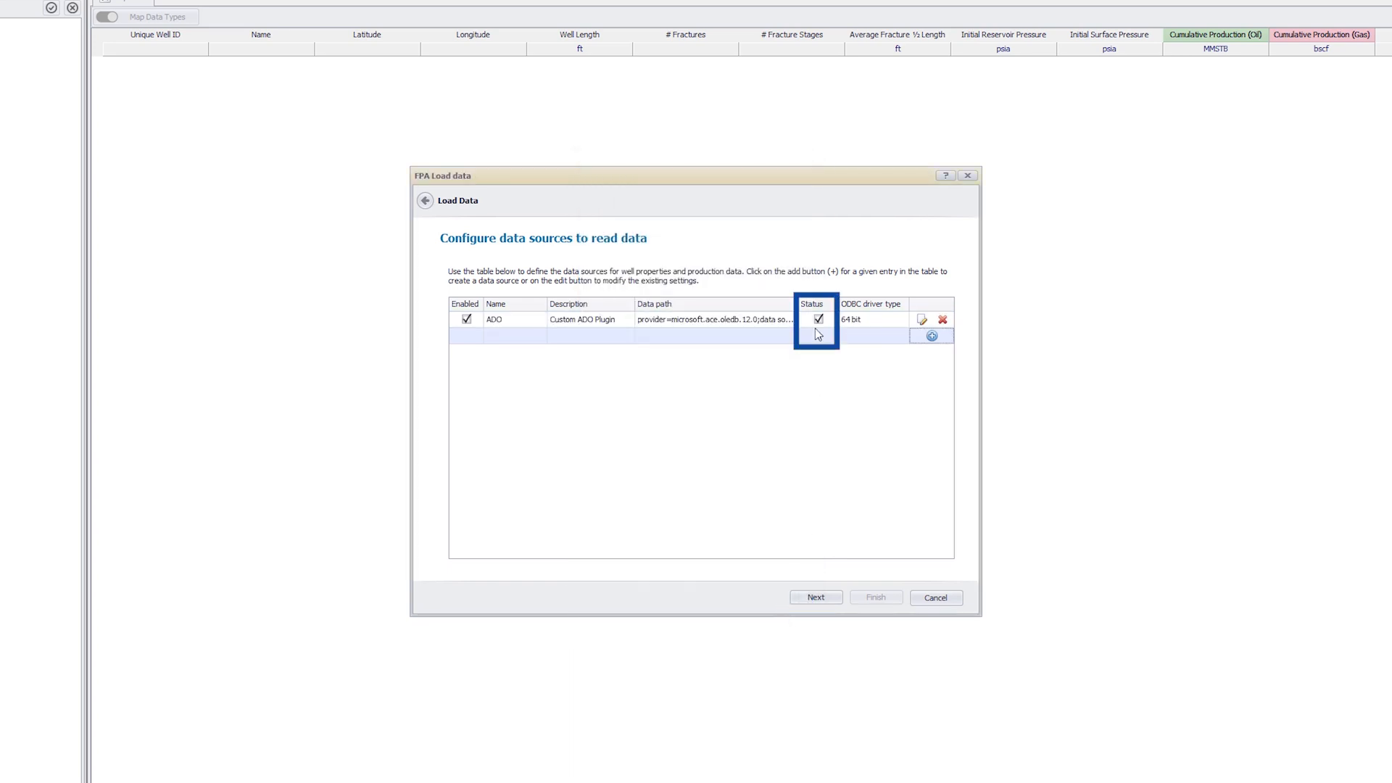
Add a second ADO source with the 64 bit ODBC driver and the Microsoft Office 12.0 Access Database Engine OLE DB Provider.
{"action": "left_click", "coordinate": [932, 335]}
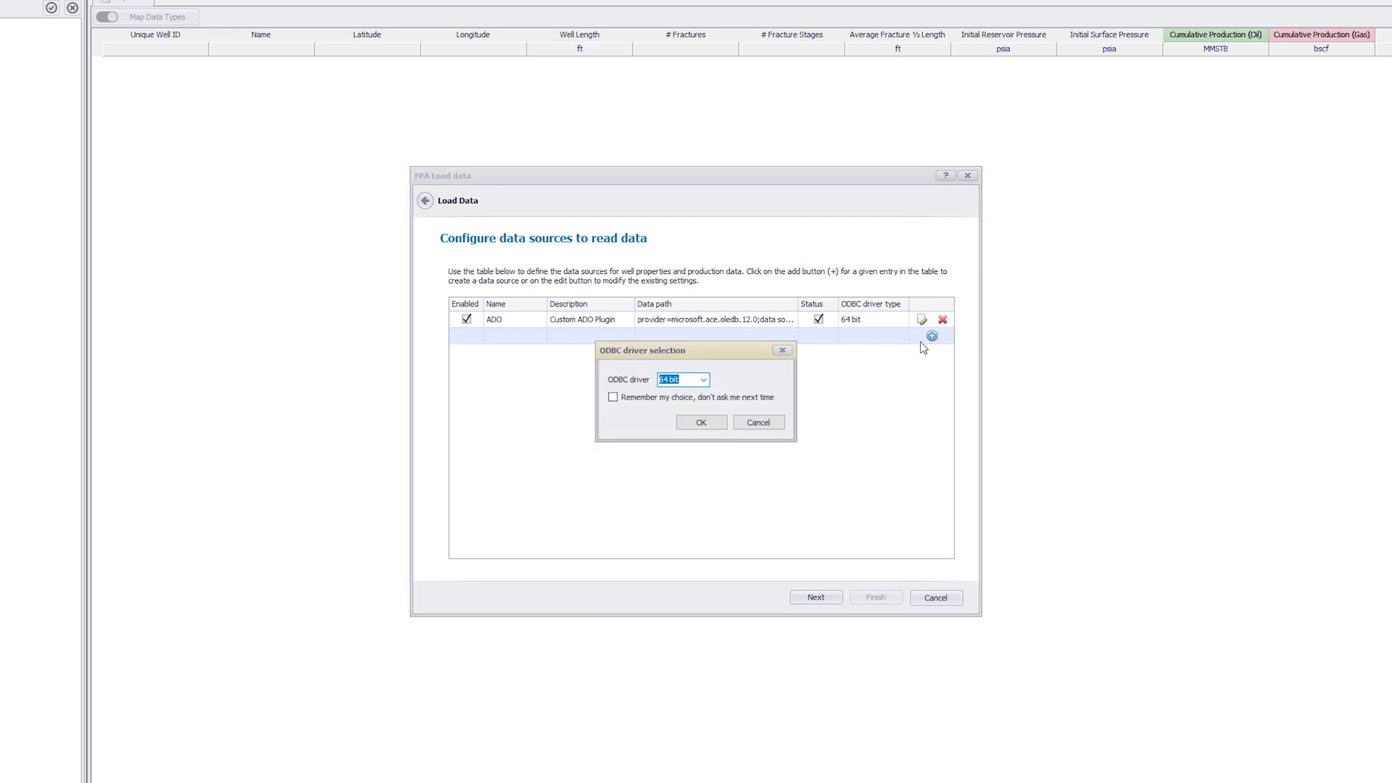
{"action": "left_click", "coordinate": [700, 424]}
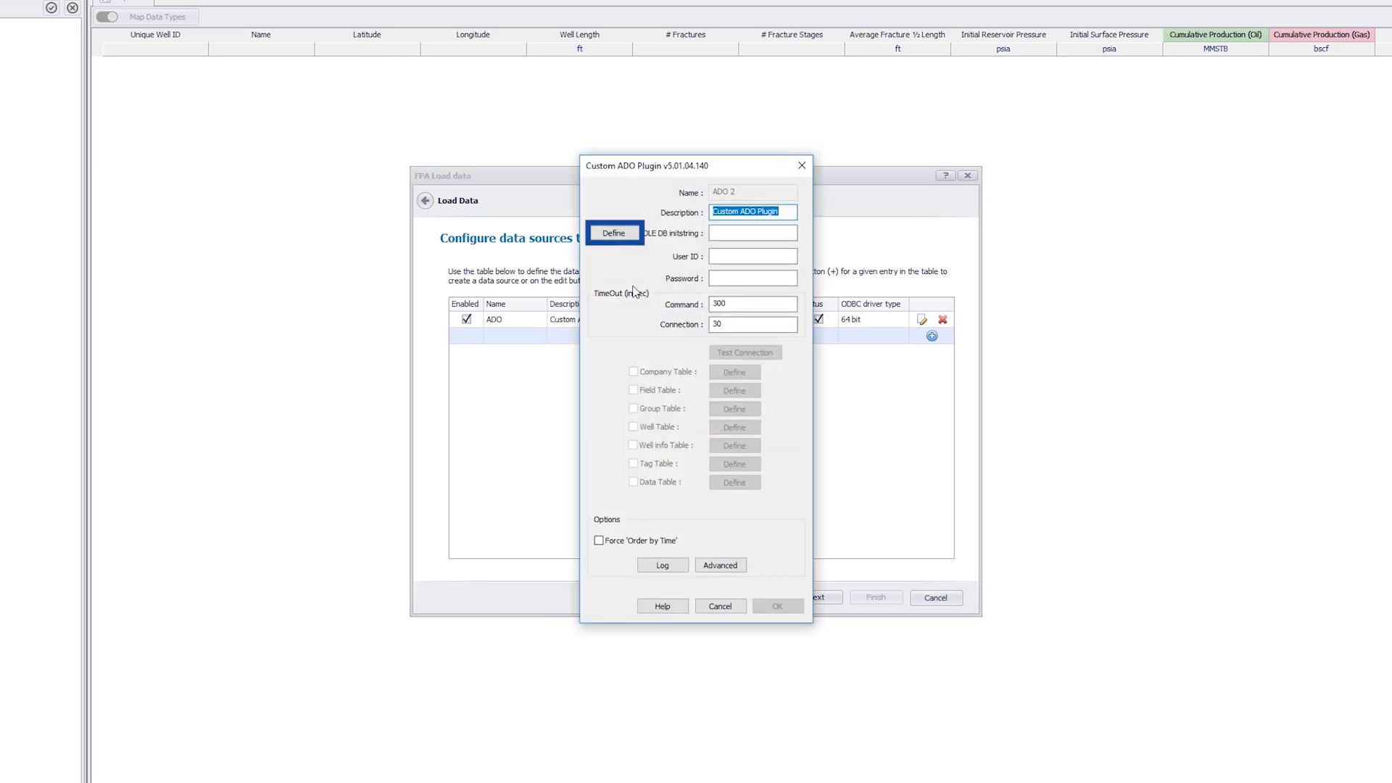
{"action": "left_click", "coordinate": [613, 233]}
{"action": "left_click", "coordinate": [646, 353]}
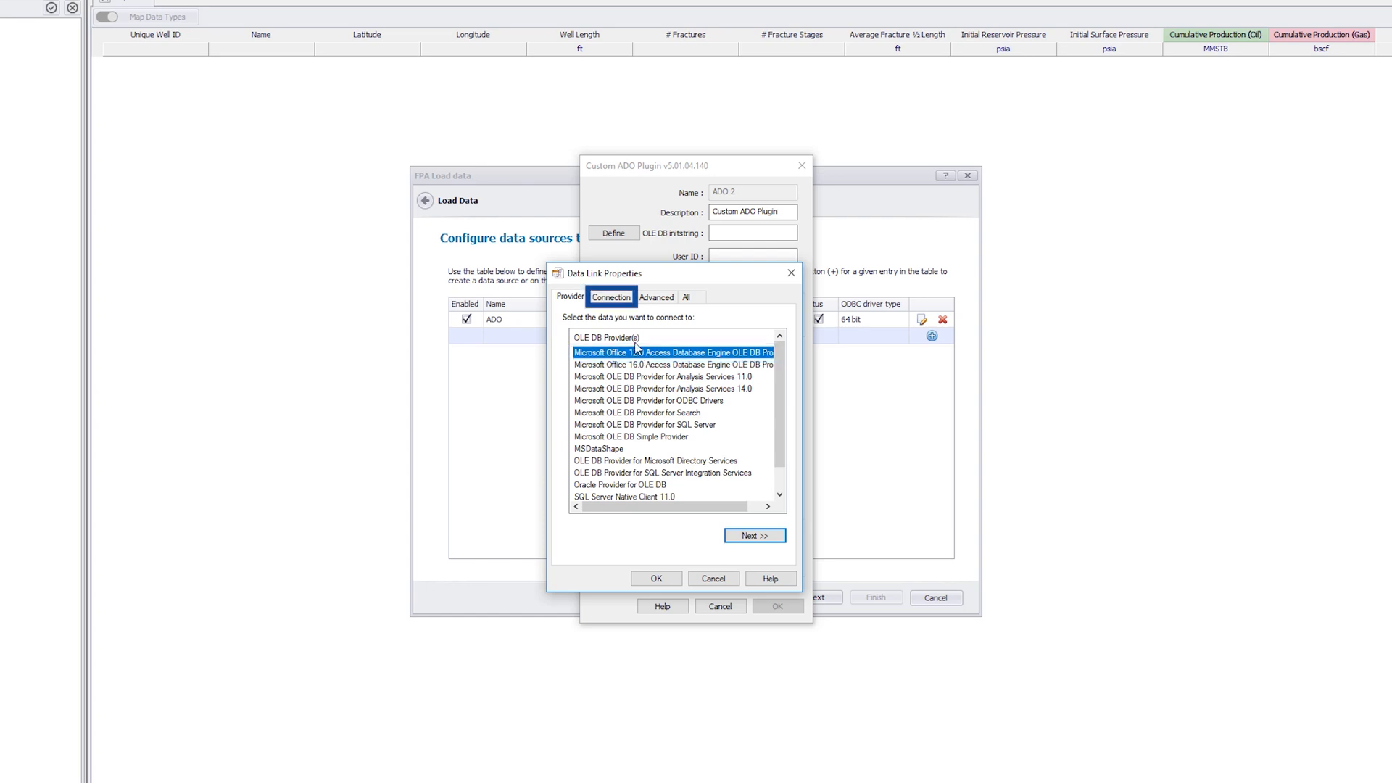
Switch to File Explorer and copy the full path of the FPADB02.xlsx workbook for the data link connection.
{"action": "left_click", "coordinate": [611, 297]}
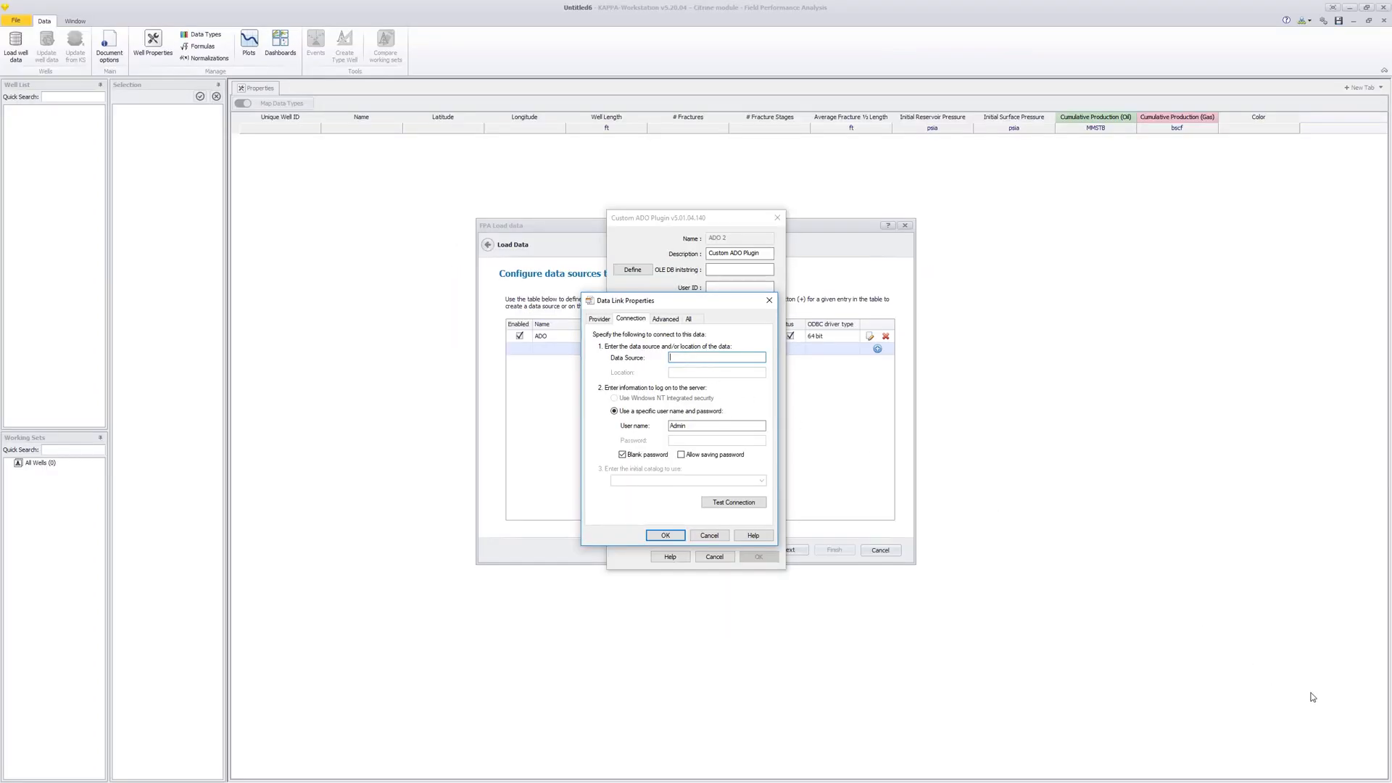
{"action": "key", "text": "alt+Tab"}
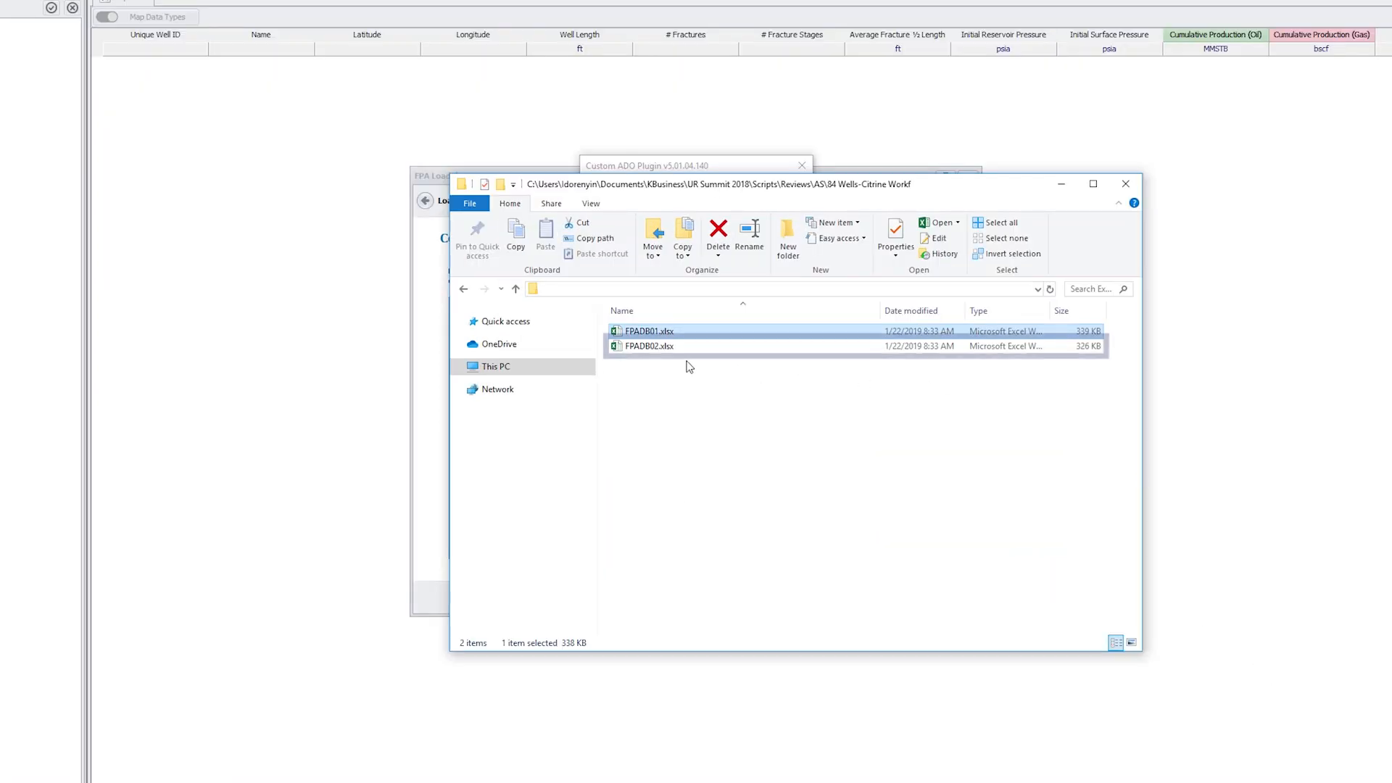
{"action": "left_click", "coordinate": [662, 348]}
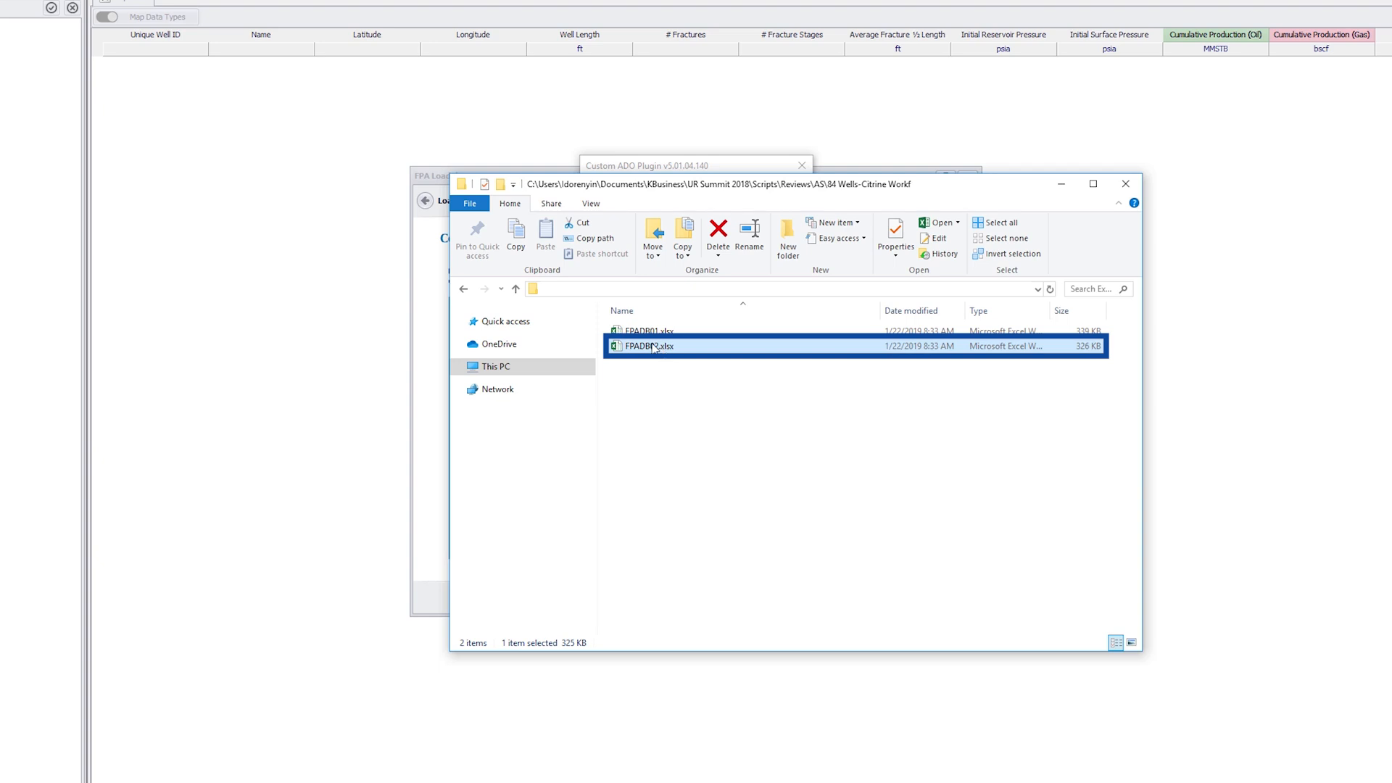
{"action": "right_click", "coordinate": [653, 345]}
{"action": "left_click", "coordinate": [711, 569]}
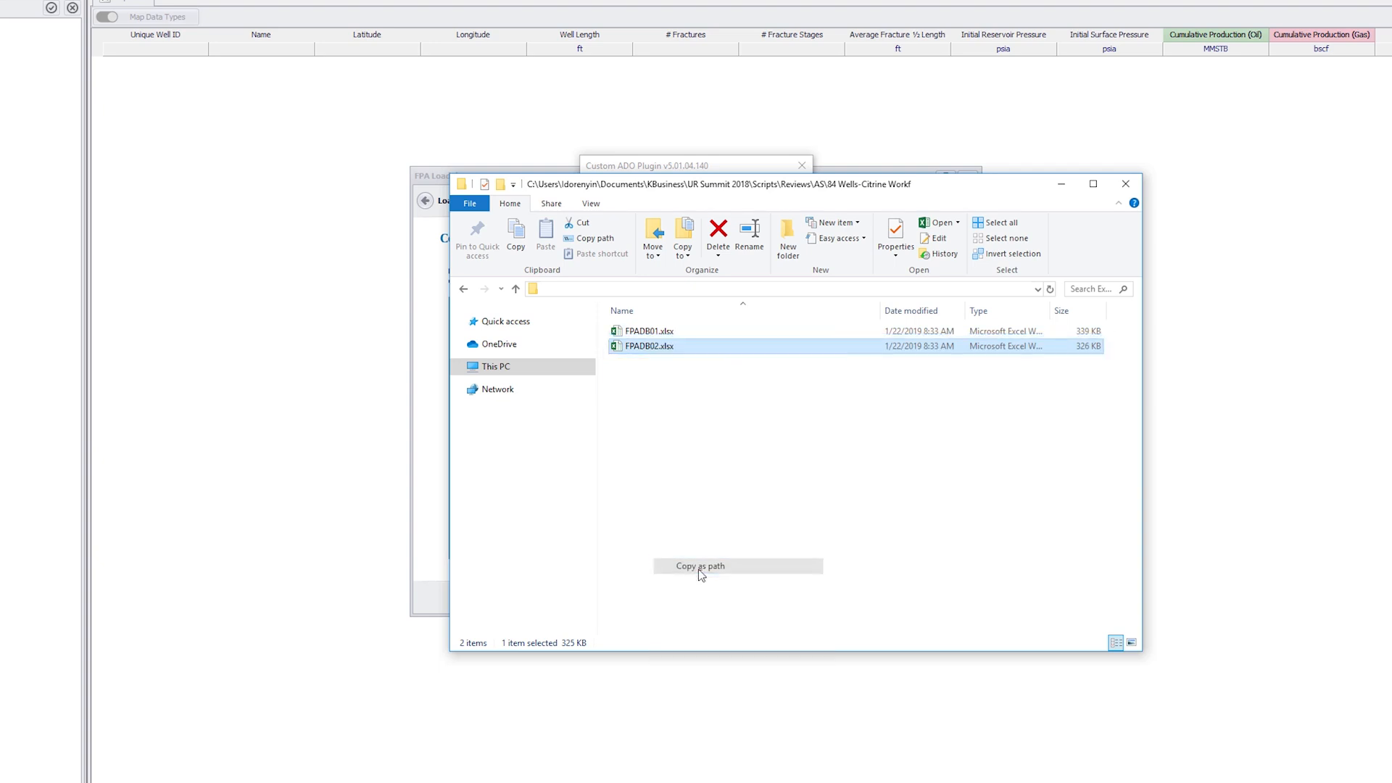
Return to the Data Link Properties and set the data source to the copied FPADB02.xlsx path without its surrounding quotation marks.
{"action": "key", "text": "alt+Tab"}
{"action": "left_click", "coordinate": [716, 346]}
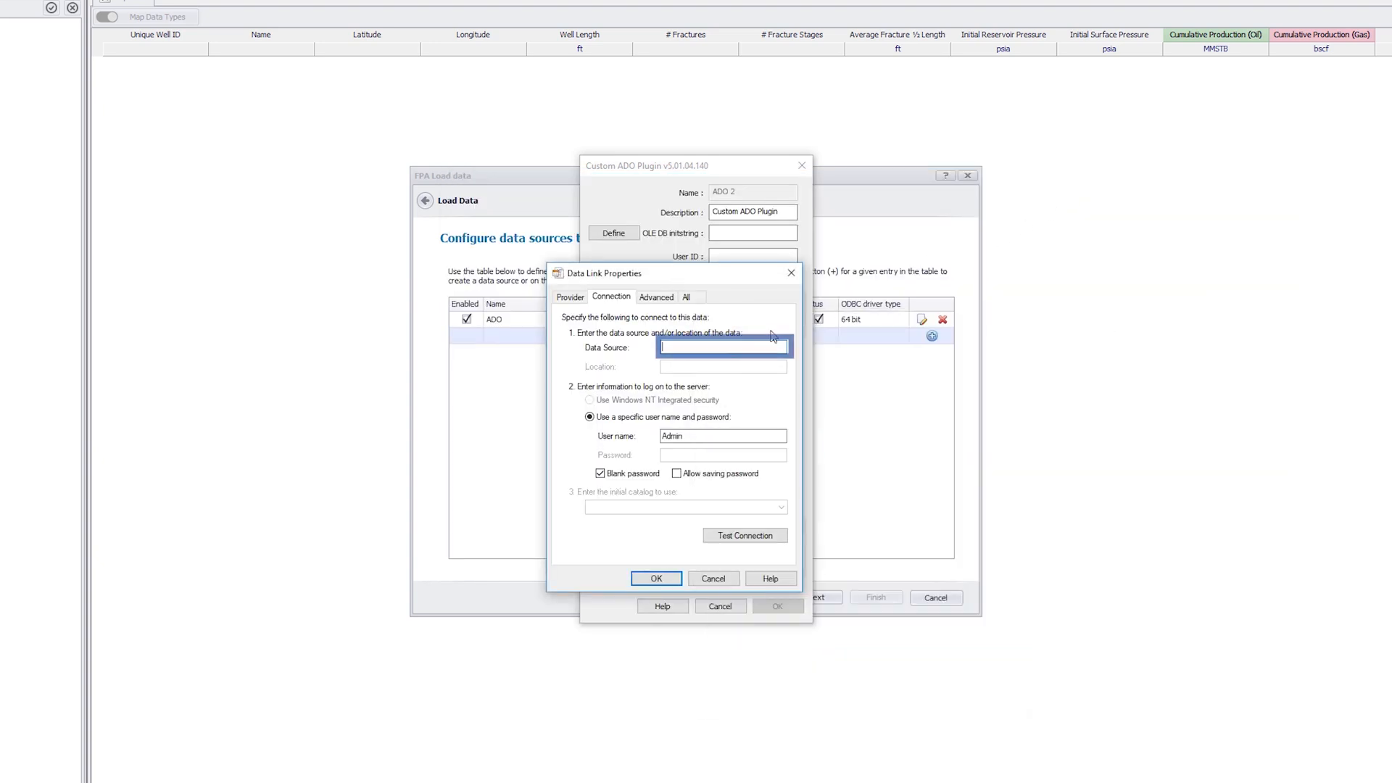
{"action": "key", "text": "ctrl+v"}
{"action": "key", "text": "BackSpace"}
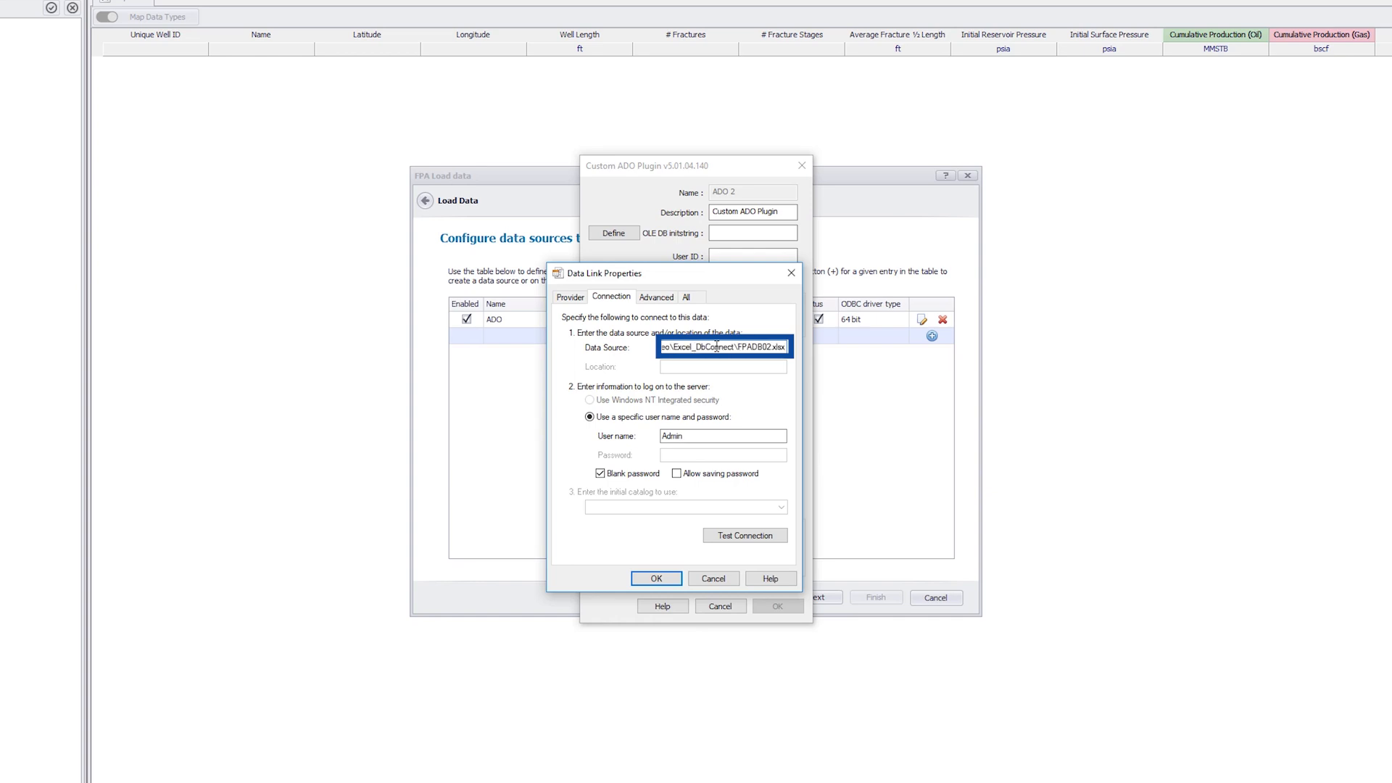
{"action": "key", "text": "Left"}
{"action": "key", "text": "Left"}
{"action": "key", "text": "Left"}
{"action": "key", "text": "Left"}
{"action": "key", "text": "Left"}
{"action": "key", "text": "Left"}
{"action": "key", "text": "Left"}
{"action": "key", "text": "Left"}
{"action": "key", "text": "Left"}
{"action": "key", "text": "Left"}
{"action": "key", "text": "Left"}
{"action": "key", "text": "Left"}
{"action": "key", "text": "Left"}
{"action": "key", "text": "Left"}
{"action": "key", "text": "Left"}
{"action": "key", "text": "Left"}
{"action": "key", "text": "Left"}
{"action": "key", "text": "Left"}
{"action": "key", "text": "Left"}
{"action": "key", "text": "Left"}
{"action": "key", "text": "Delete"}
Set the data link's Extended Properties to Excel 12.0 and its access permissions to Read, with Share Deny None cleared.
{"action": "left_click", "coordinate": [686, 297]}
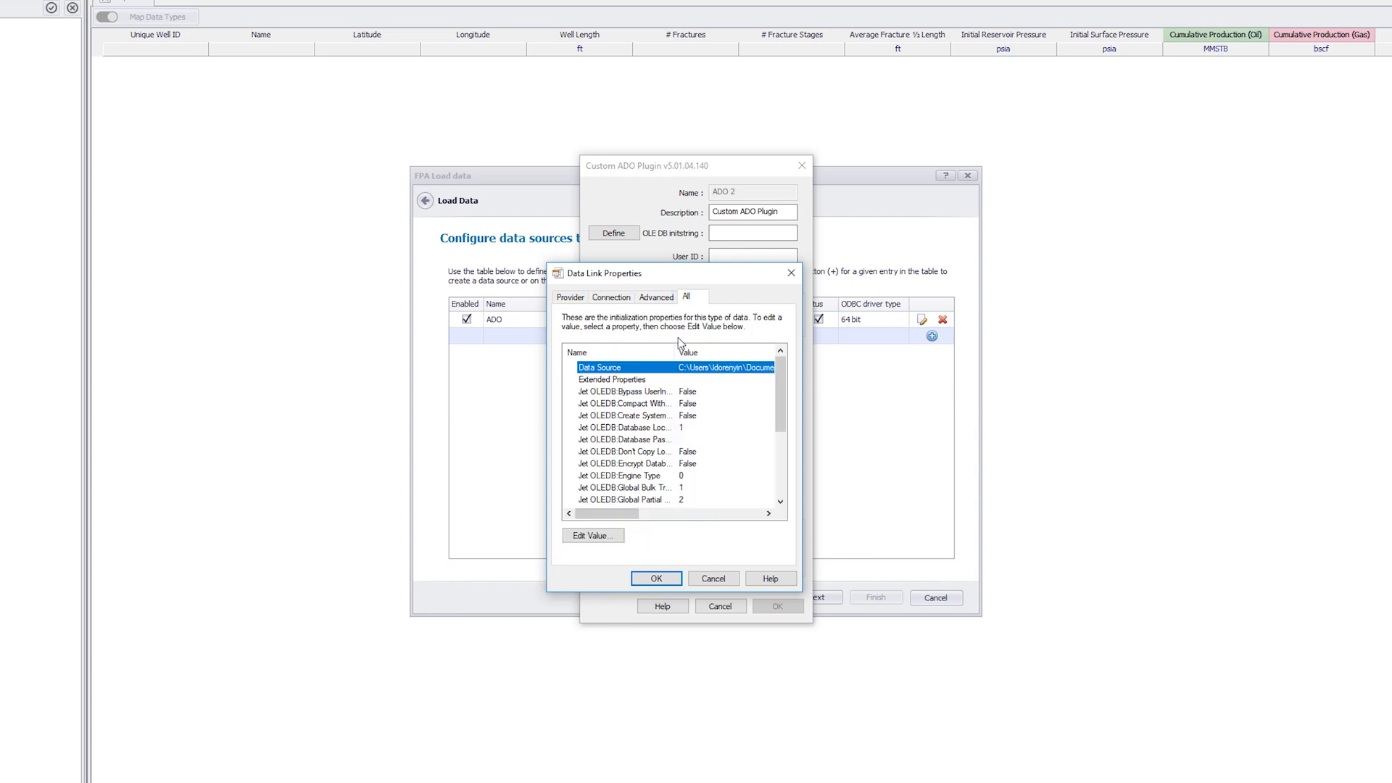
{"action": "left_click", "coordinate": [627, 381]}
{"action": "left_click", "coordinate": [593, 535]}
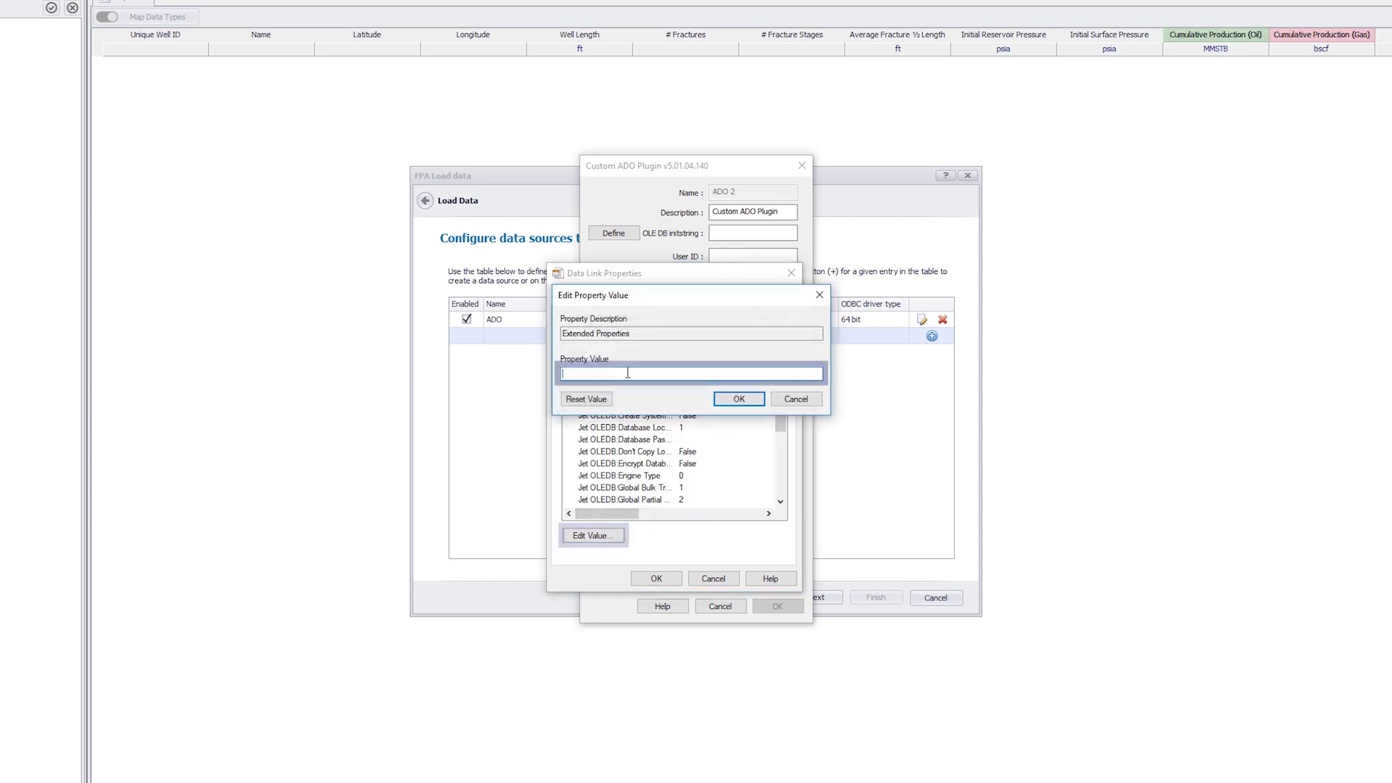
{"action": "type", "text": "Excel"}
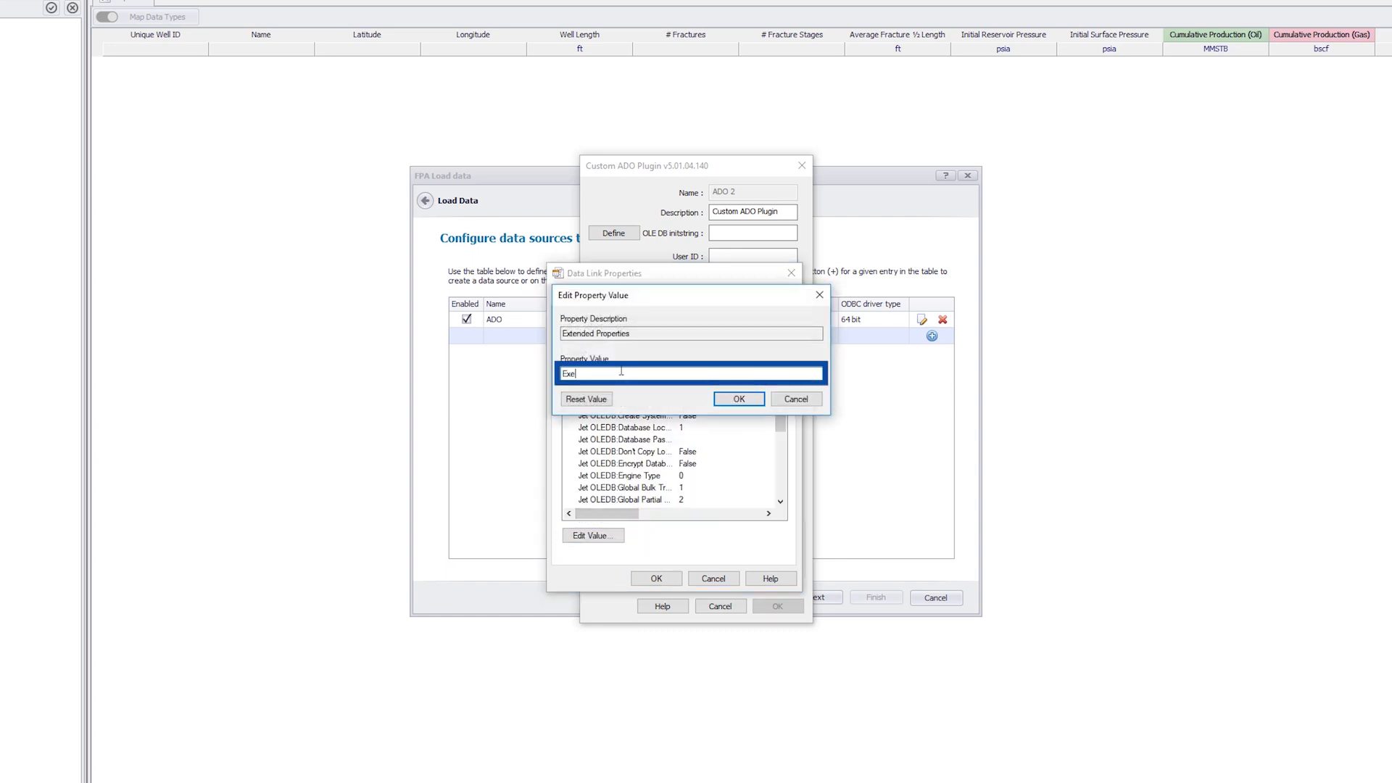
{"action": "type", "text": " 12.0"}
{"action": "left_click", "coordinate": [737, 399]}
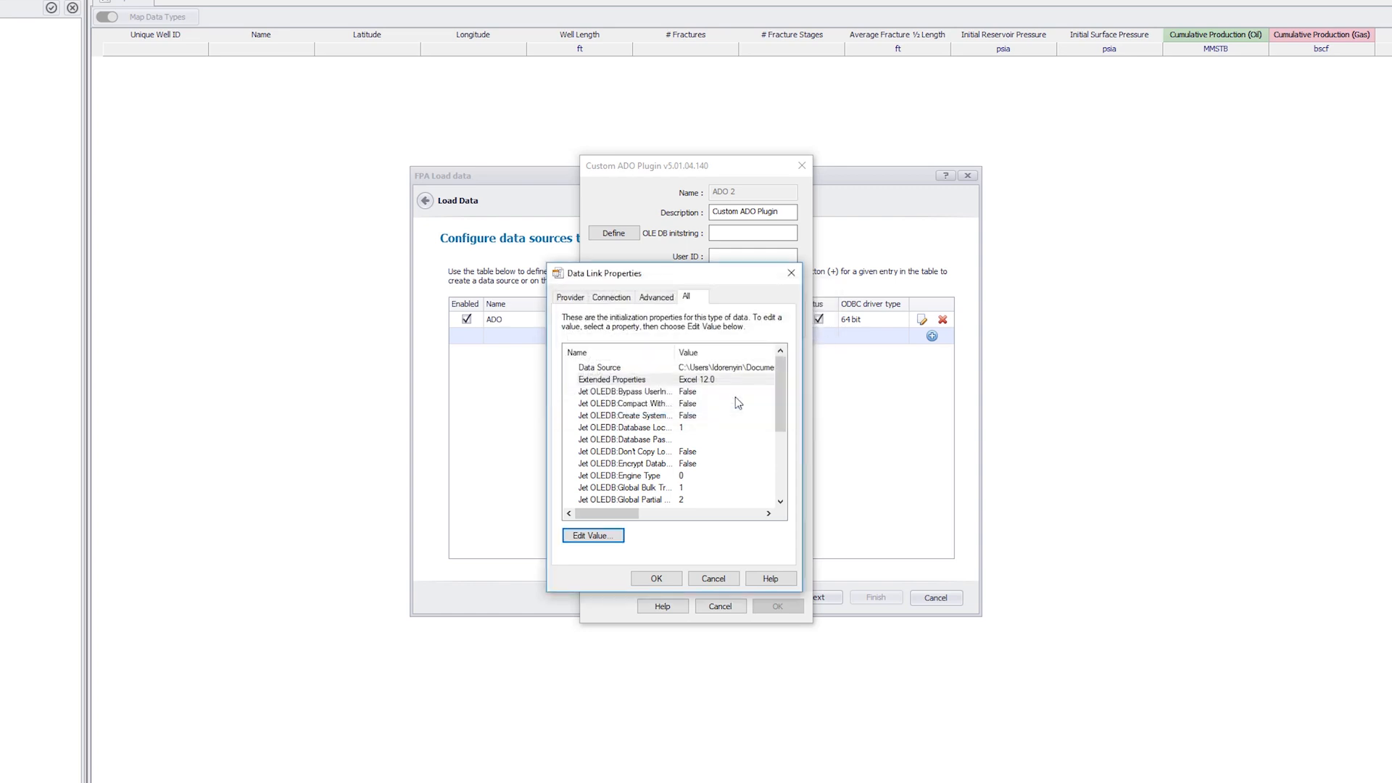
{"action": "left_click", "coordinate": [658, 308]}
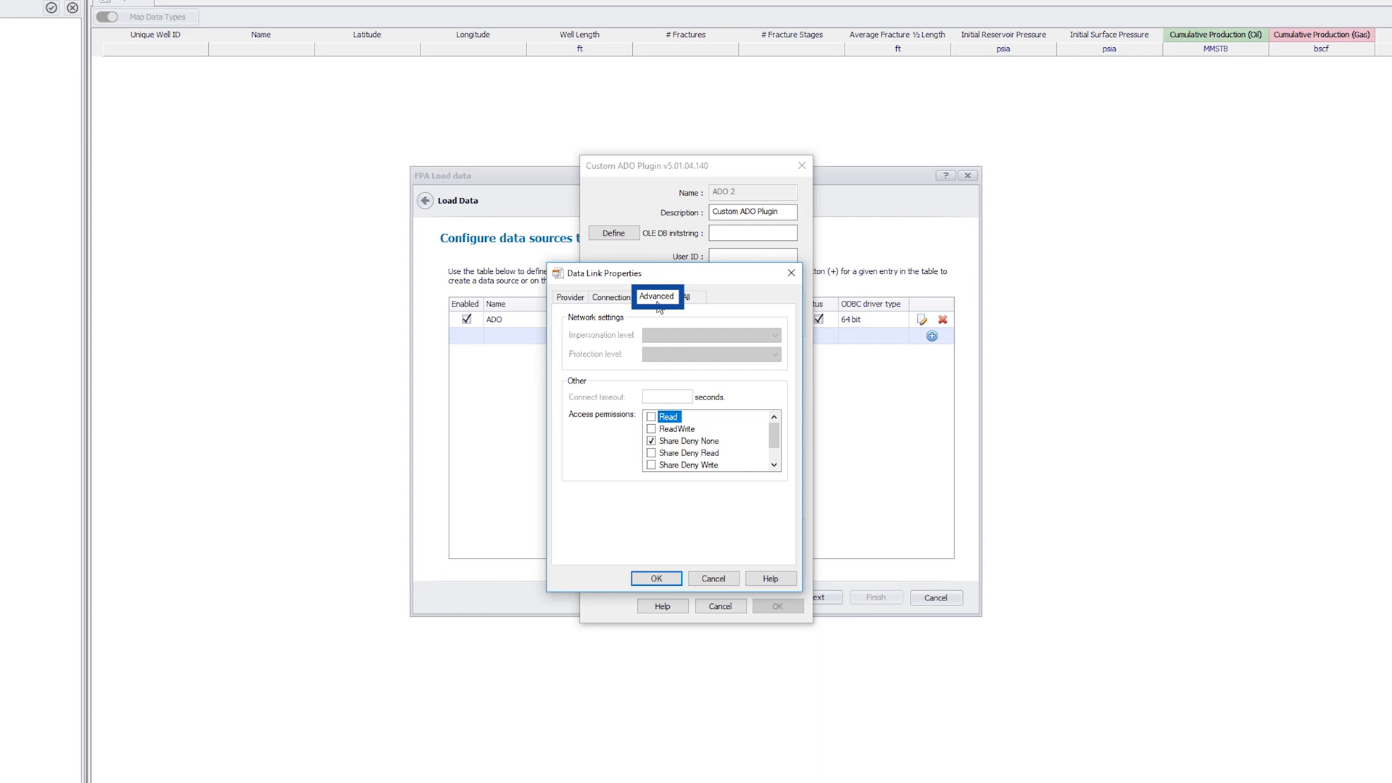
{"action": "left_click", "coordinate": [651, 417]}
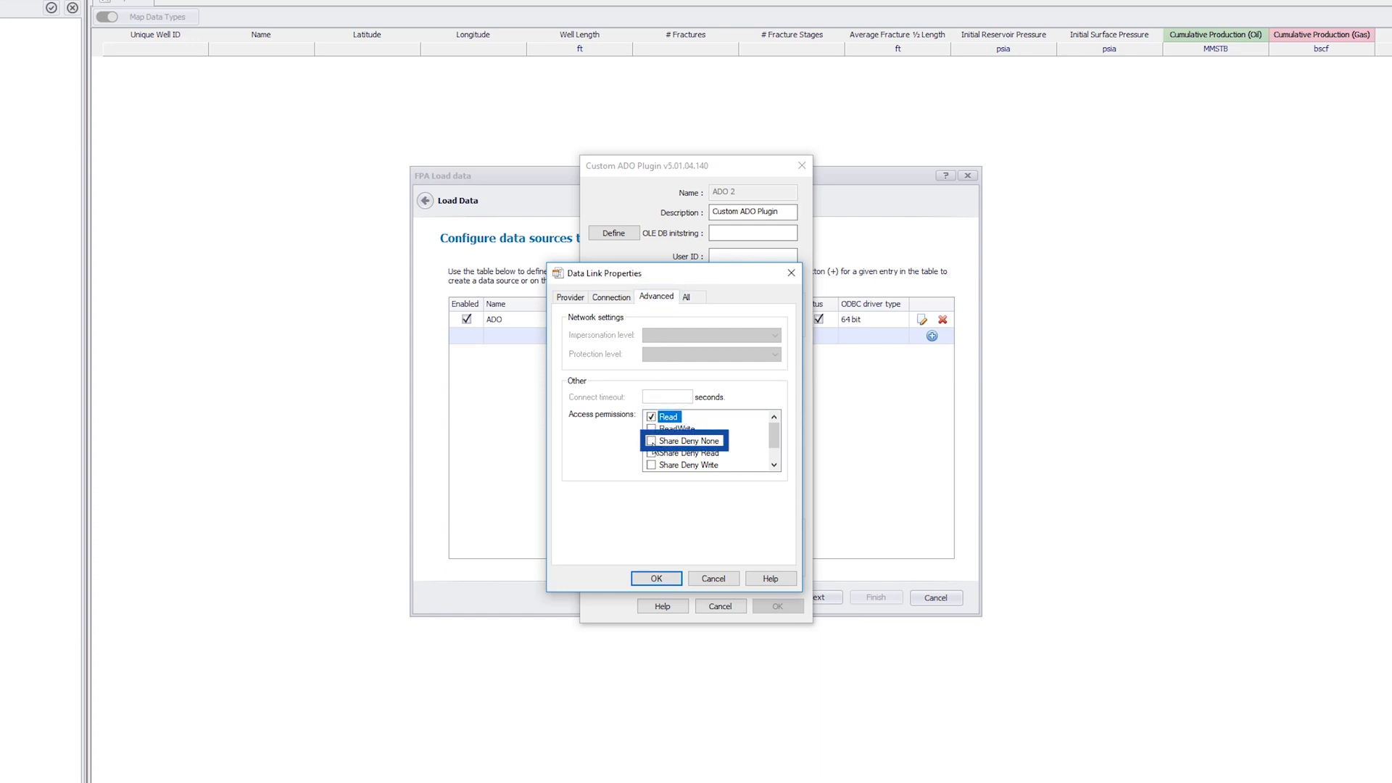
Test the connection to FPADB02.xlsx and accept the data link properties.
{"action": "left_click", "coordinate": [611, 297]}
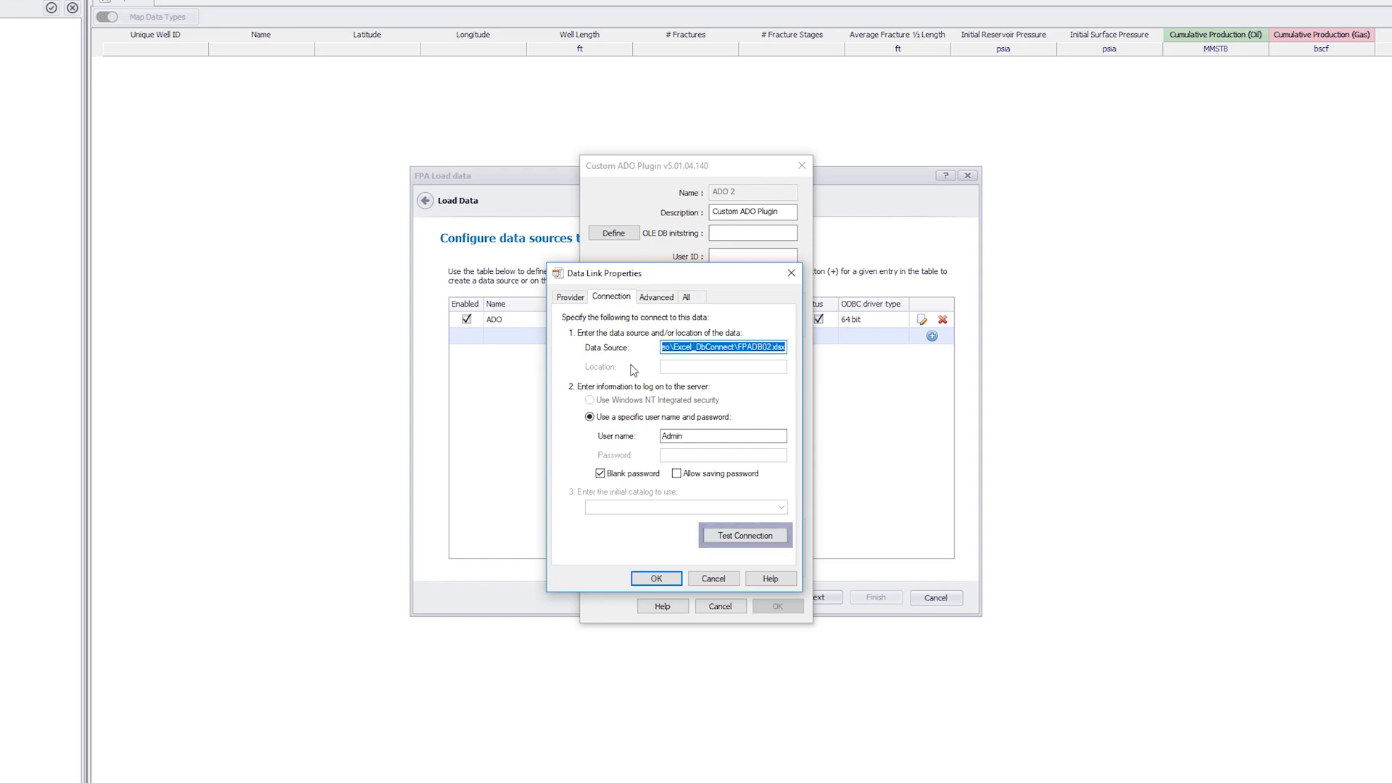
{"action": "left_click", "coordinate": [736, 536]}
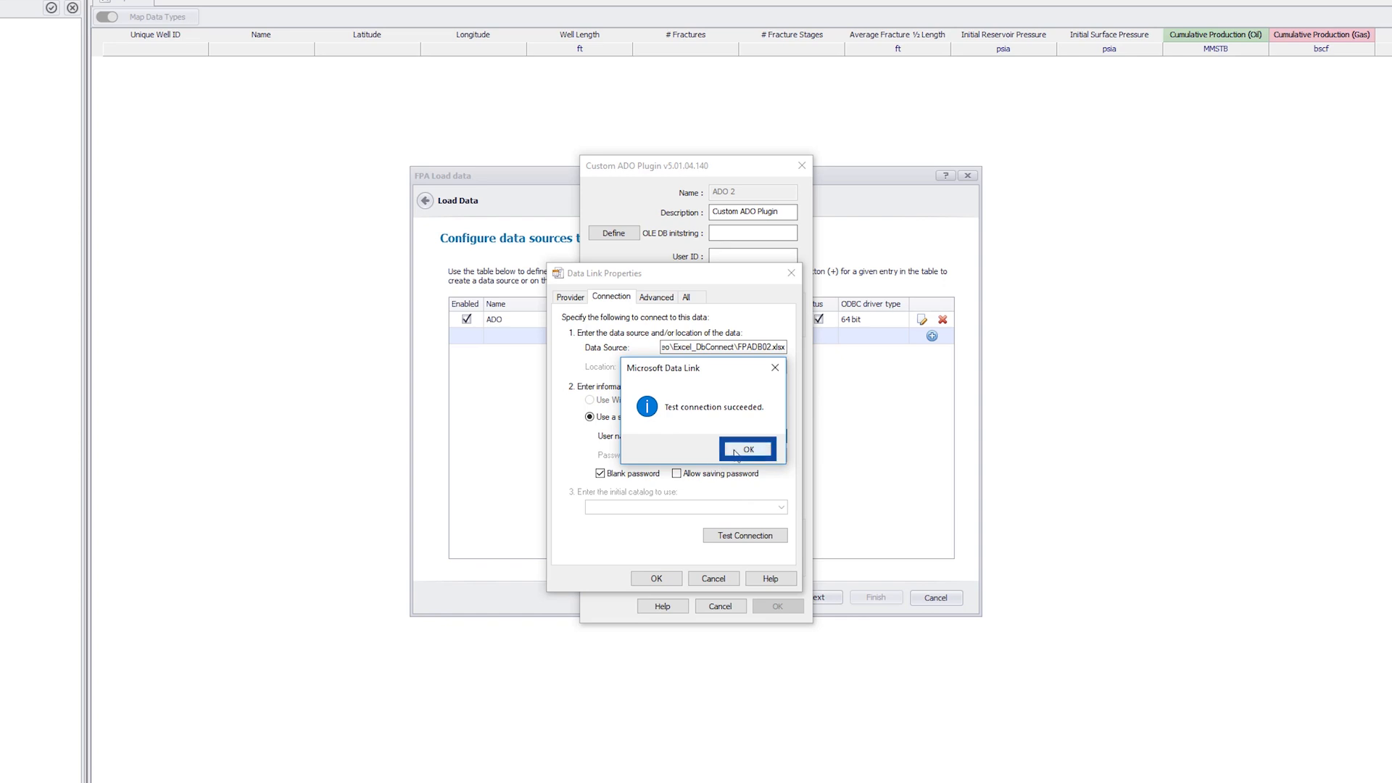
{"action": "left_click", "coordinate": [734, 451]}
{"action": "left_click", "coordinate": [656, 577]}
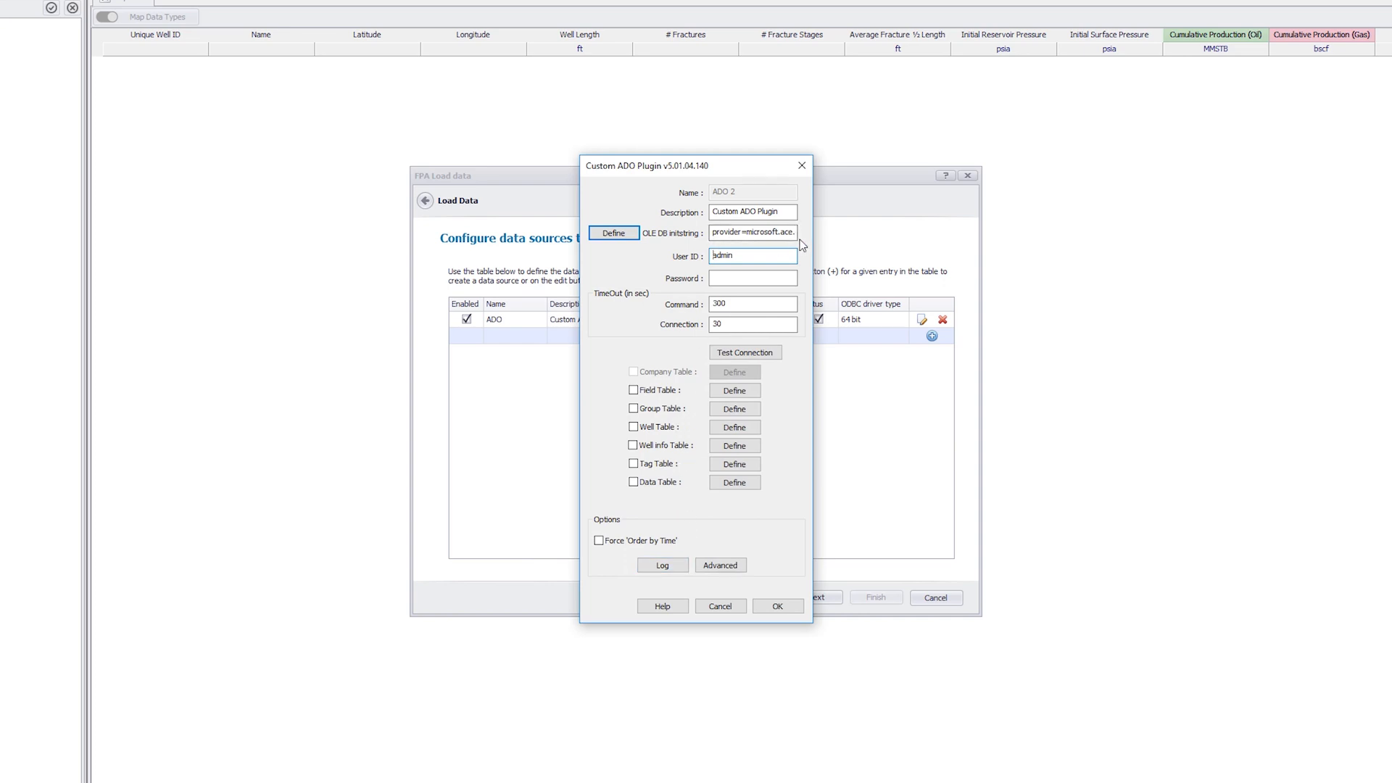
Define the Well table from PRESDATA$ with WELL_ID as both the well name and the well ID.
{"action": "left_click", "coordinate": [733, 429]}
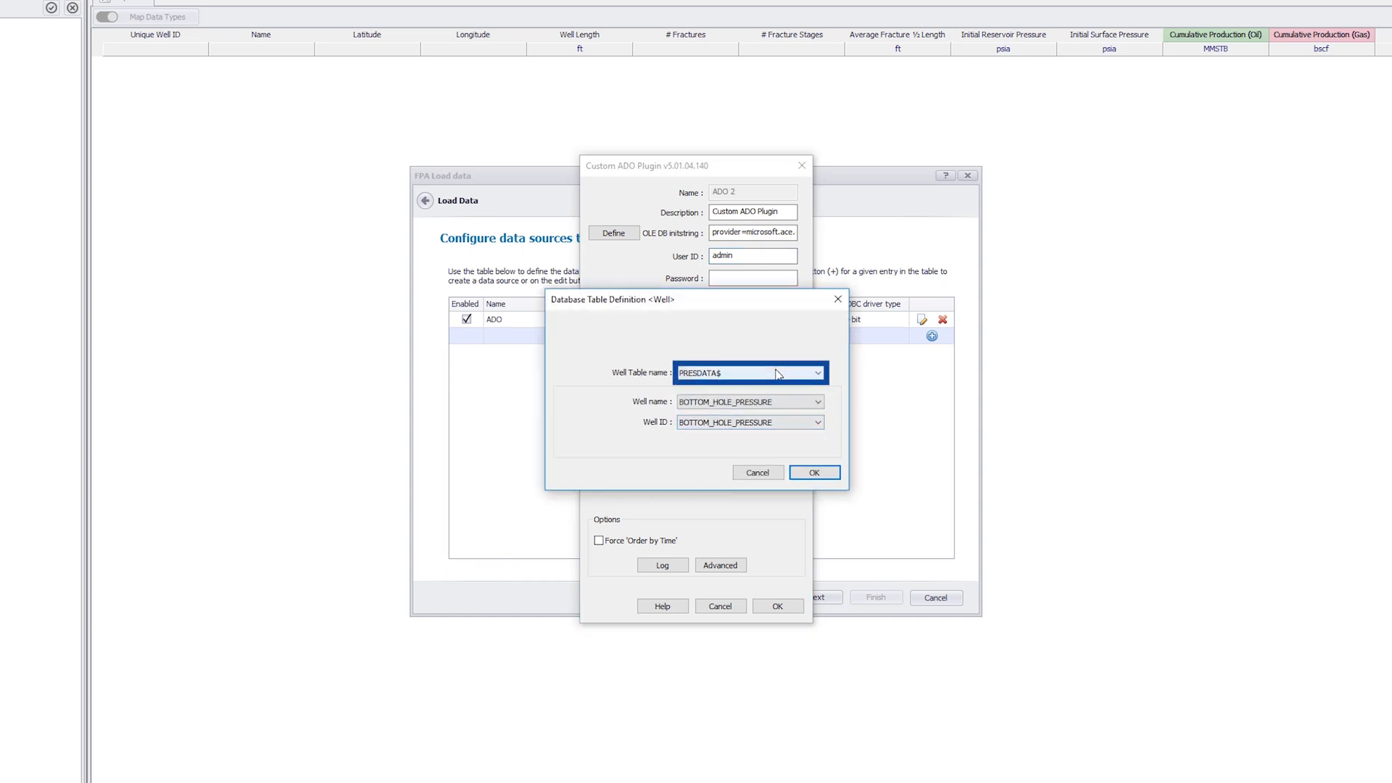
{"action": "left_click", "coordinate": [776, 374]}
{"action": "left_click", "coordinate": [770, 382]}
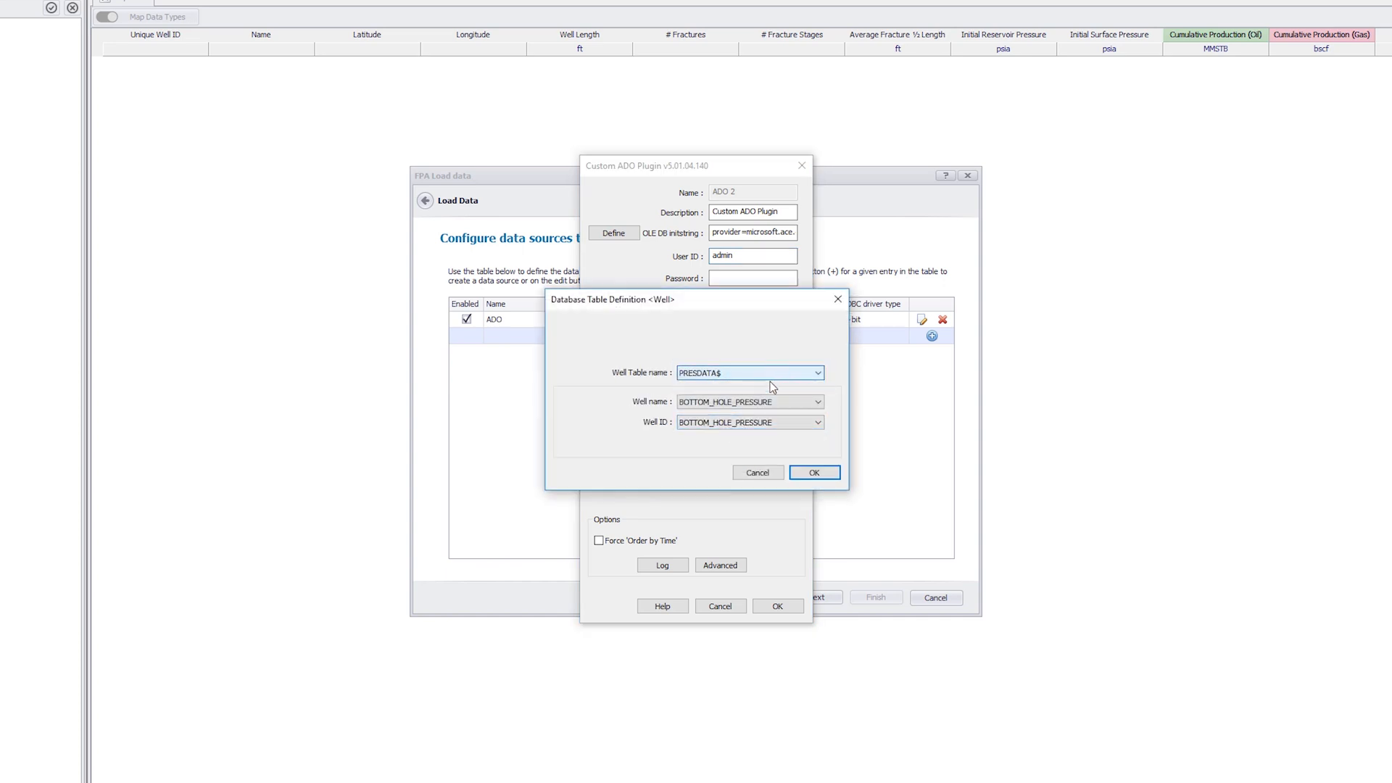
{"action": "left_click", "coordinate": [755, 403]}
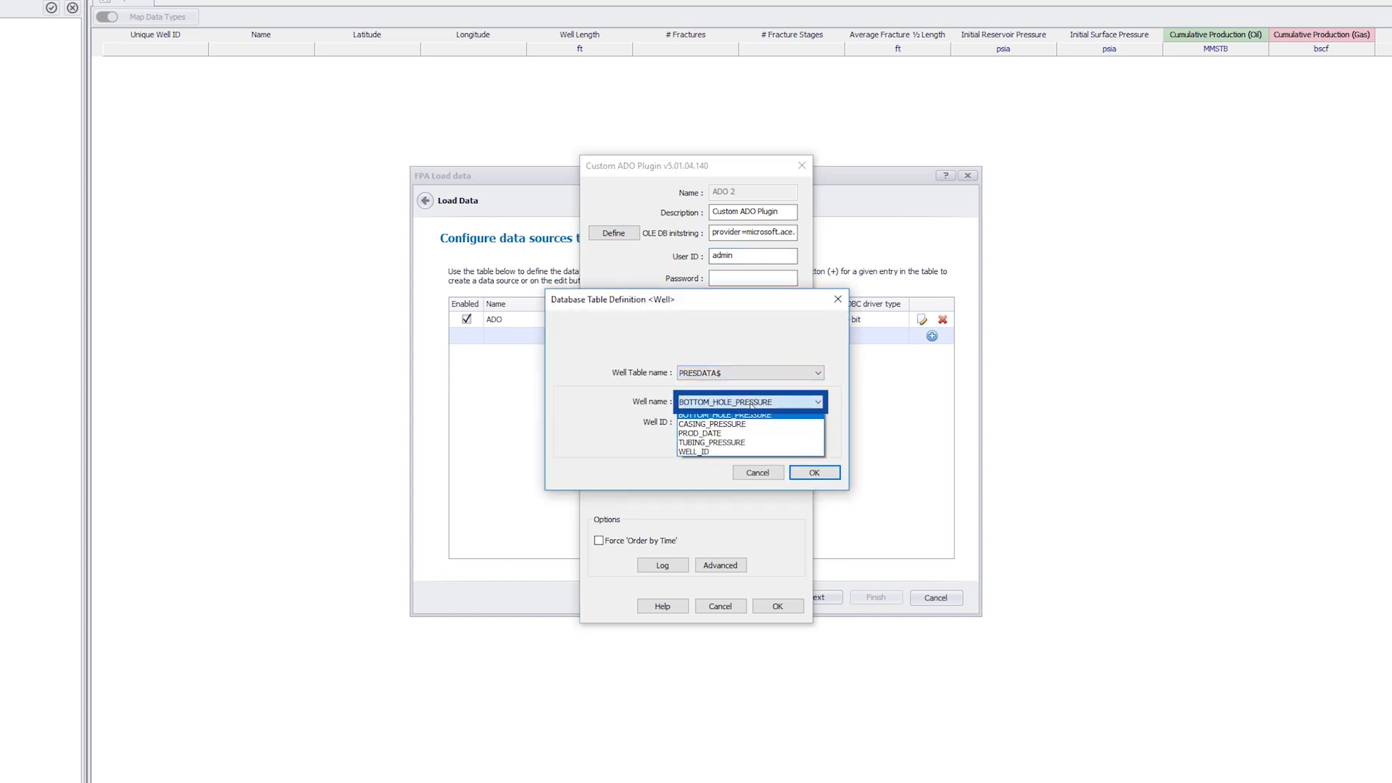
{"action": "left_click", "coordinate": [711, 452]}
{"action": "left_click", "coordinate": [708, 423]}
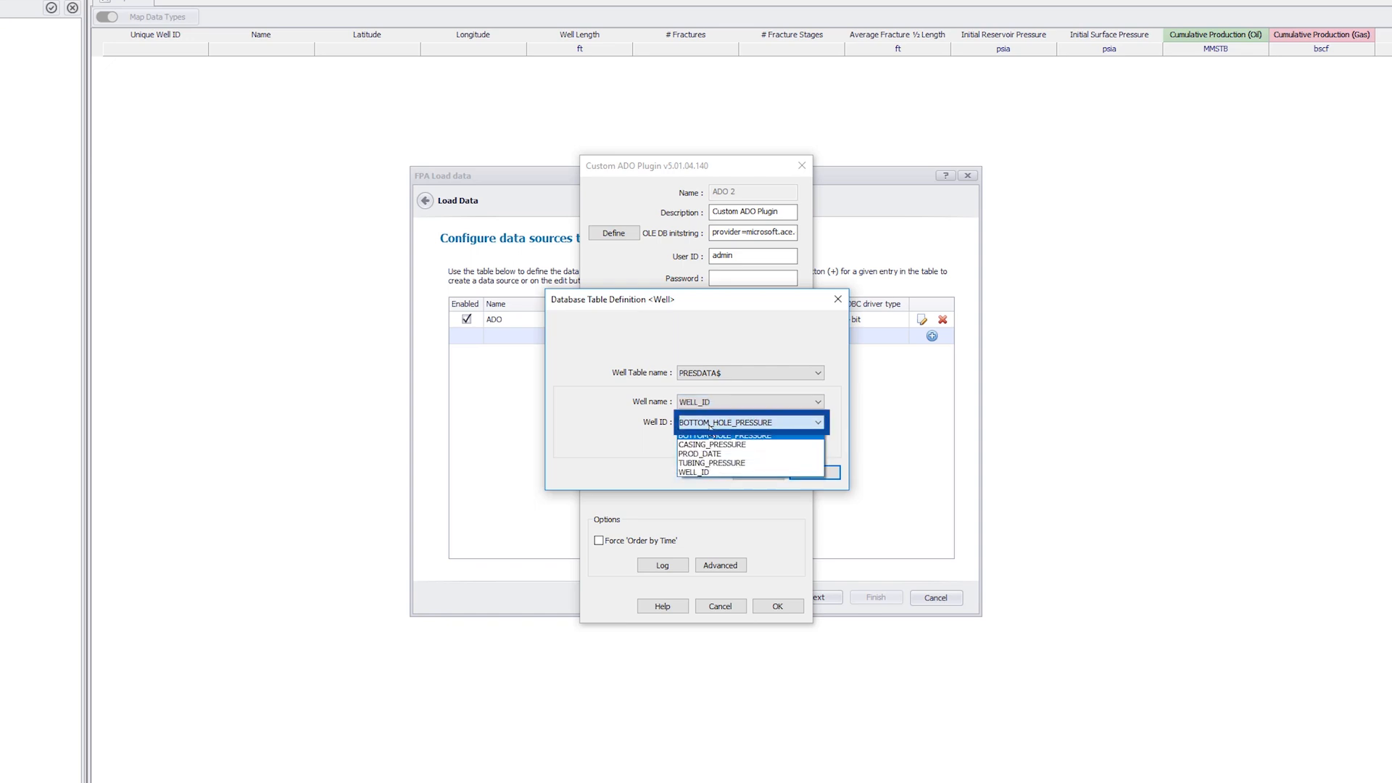
{"action": "left_click", "coordinate": [699, 472]}
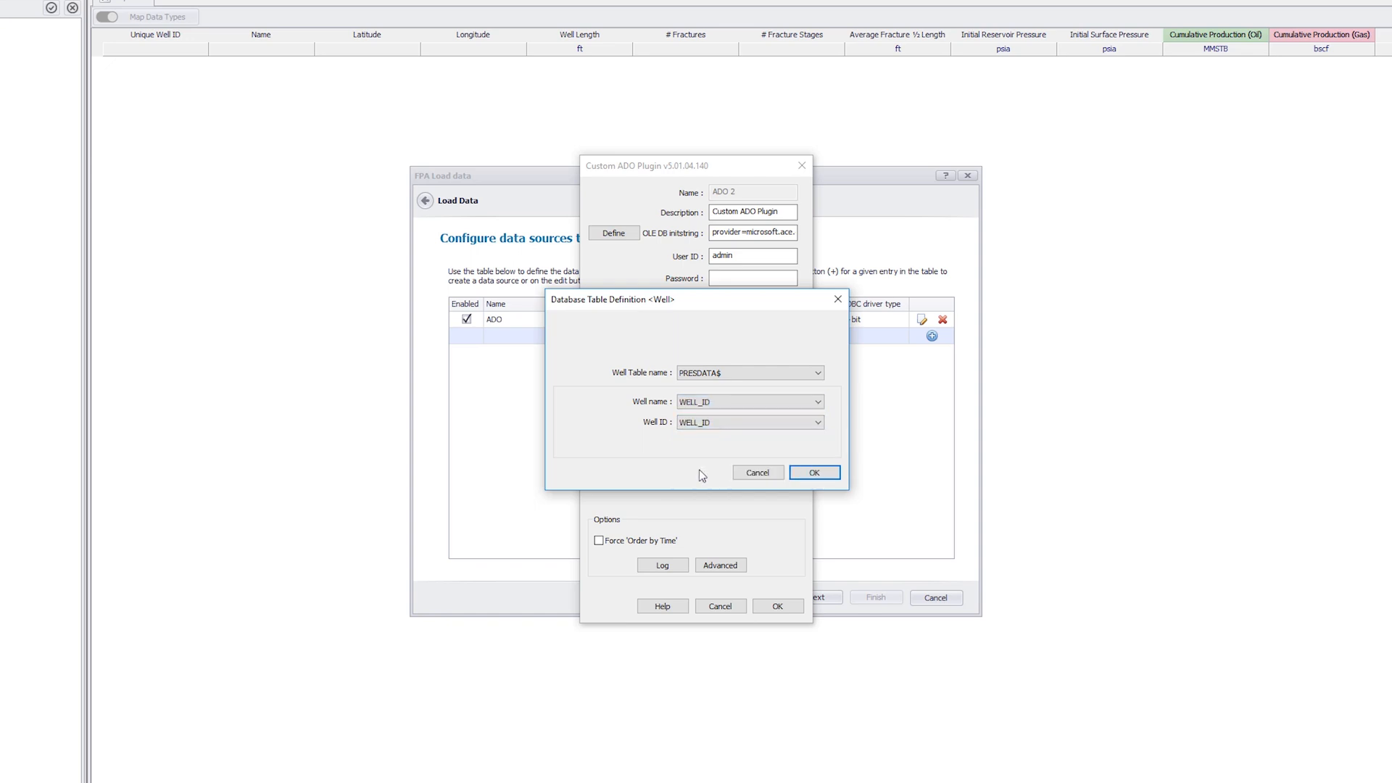
{"action": "left_click", "coordinate": [798, 473]}
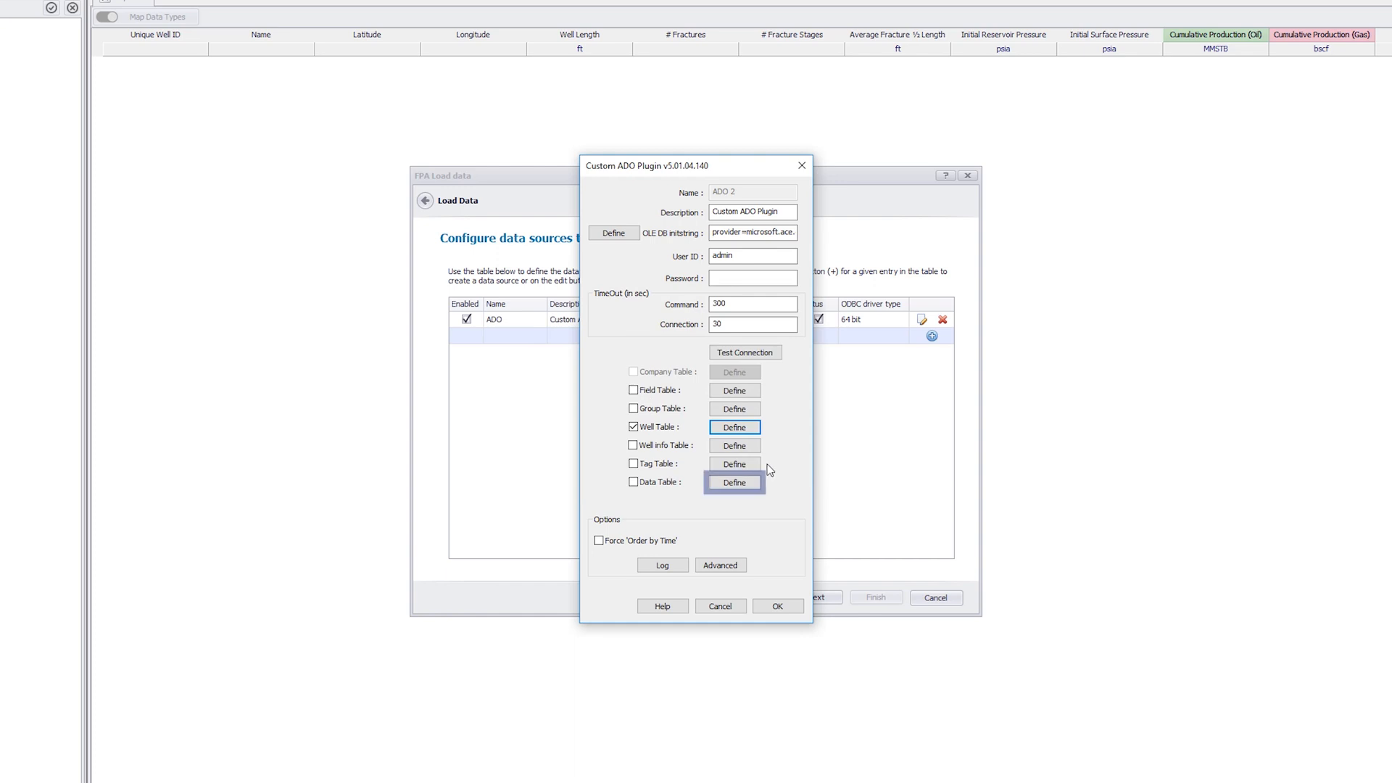
Define the Data table from PRESDATA$ with BOTTOM_HOLE_PRESSURE, CASING_PRESSURE and TUBING_PRESSURE as tags, and save the ADO 2 source.
{"action": "left_click", "coordinate": [734, 482]}
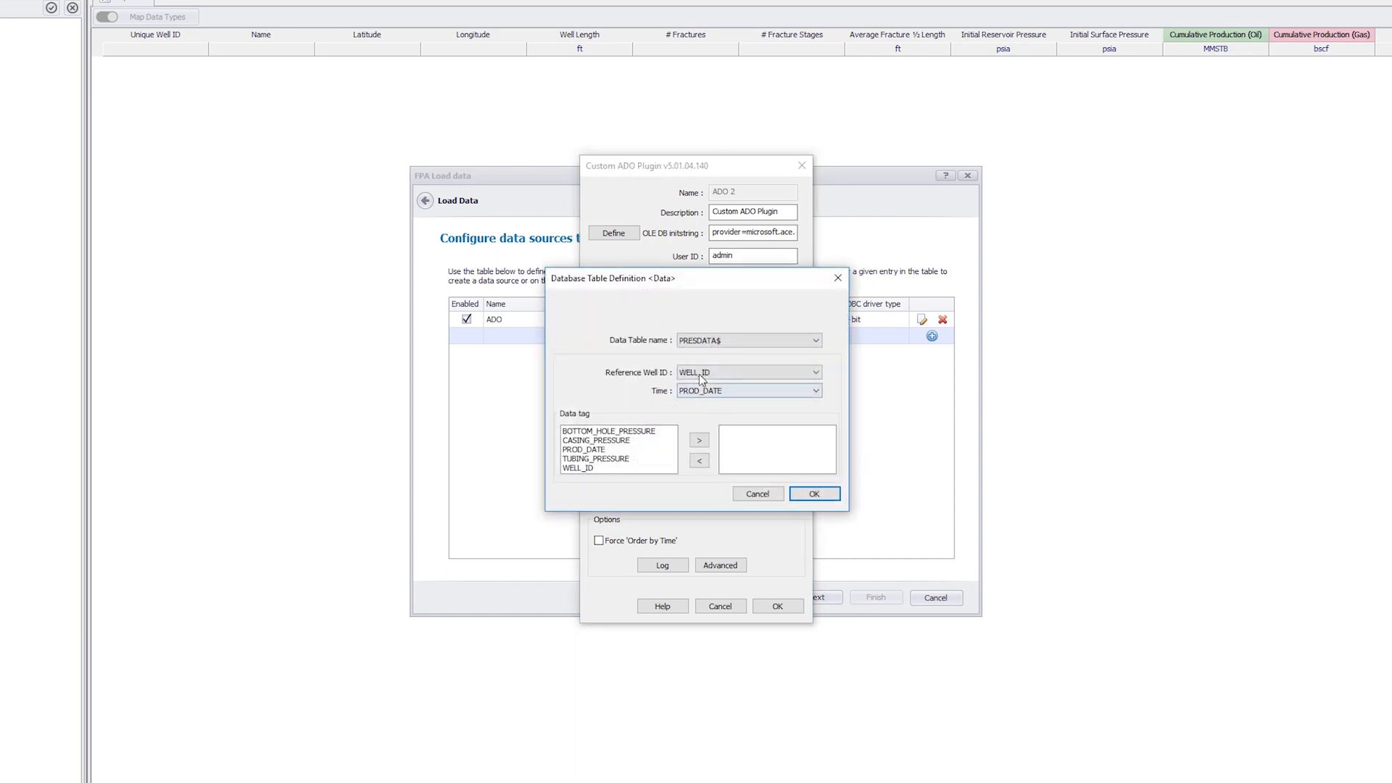
{"action": "left_click", "coordinate": [644, 431]}
{"action": "left_click", "coordinate": [616, 440], "text": "ctrl"}
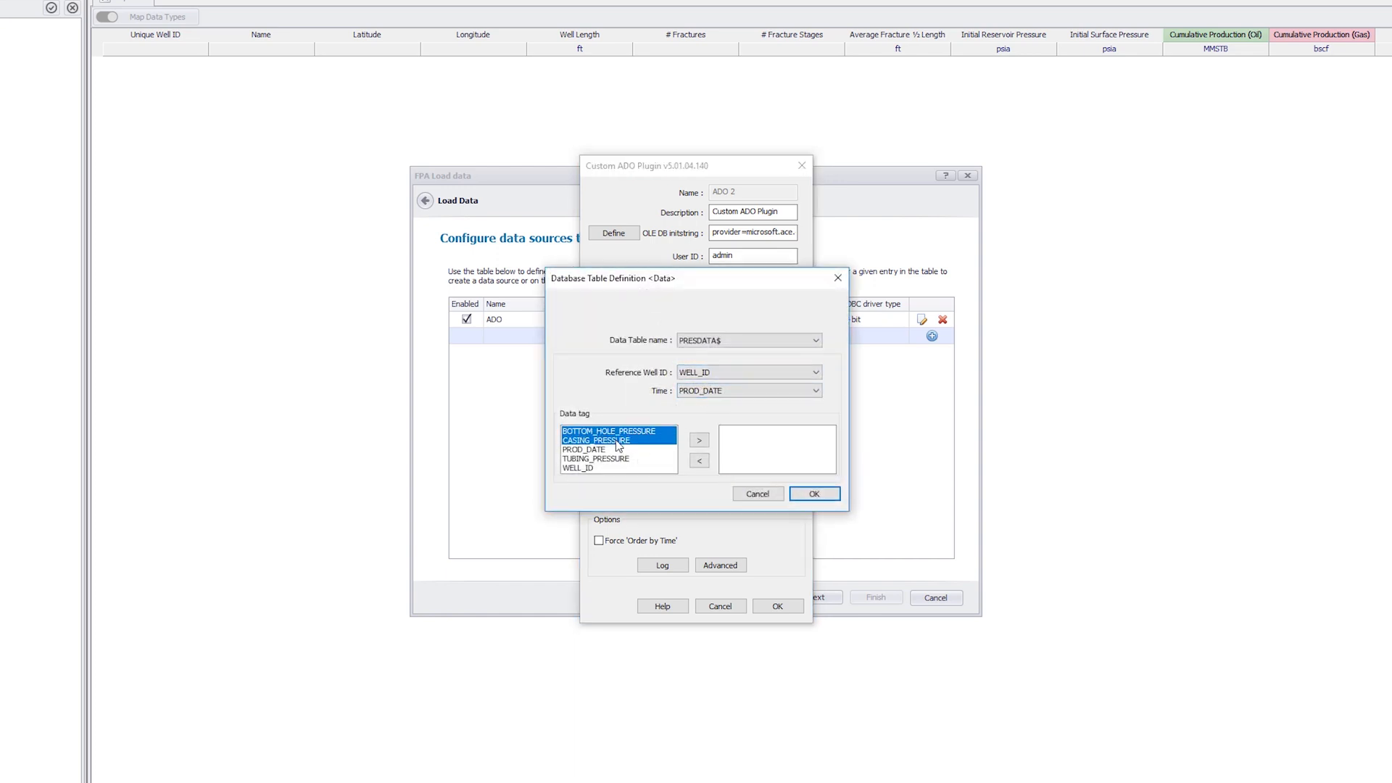
{"action": "left_click", "coordinate": [613, 459], "text": "ctrl"}
{"action": "left_click", "coordinate": [698, 440]}
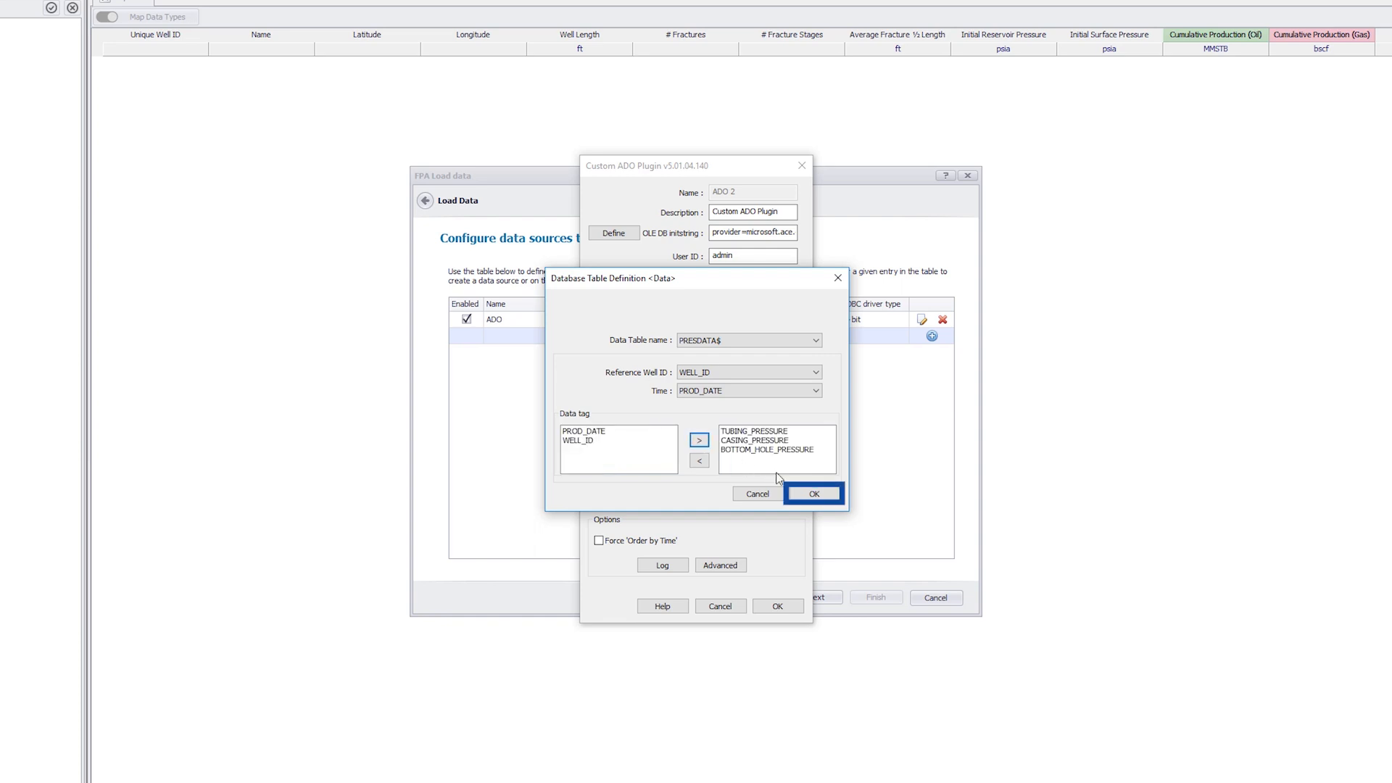
{"action": "left_click", "coordinate": [813, 494]}
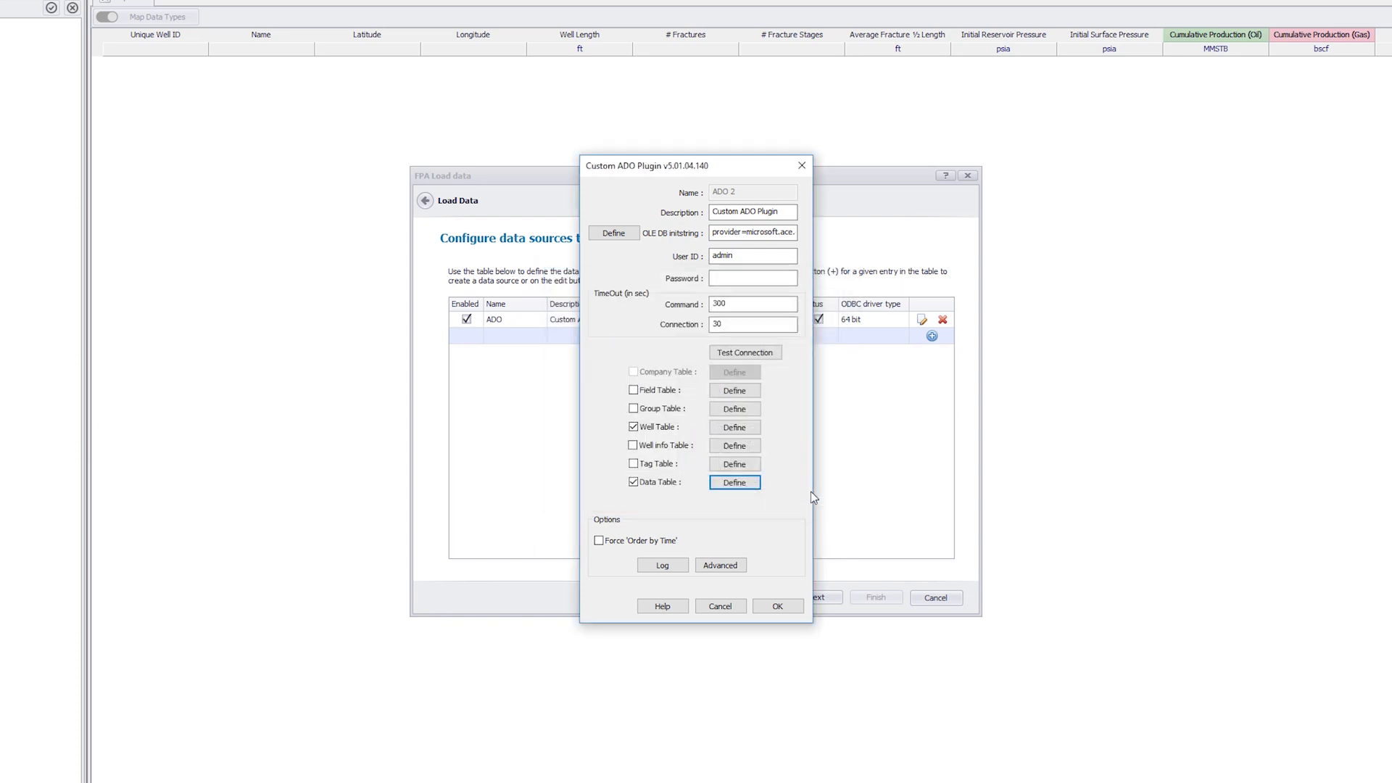
{"action": "left_click", "coordinate": [777, 606]}
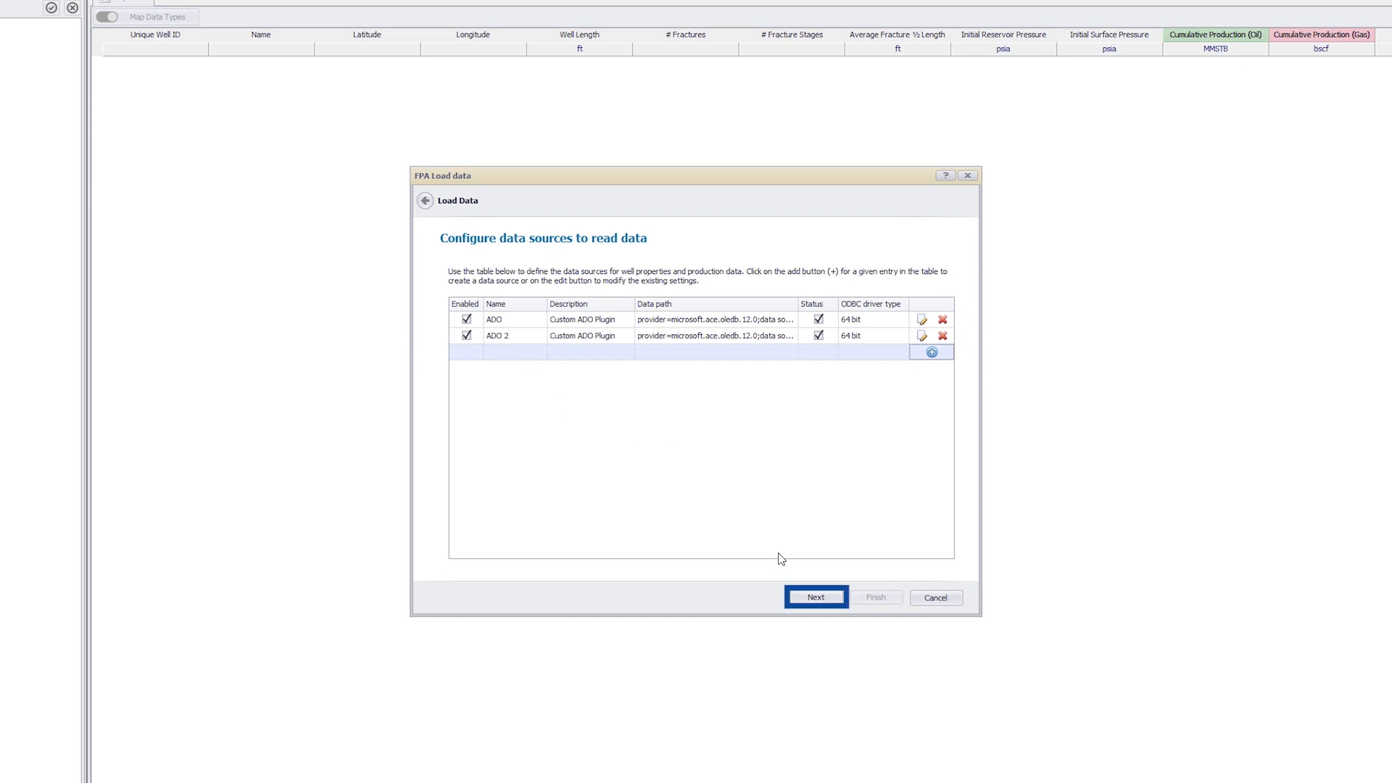
Proceed to the well properties mapping and map INIT_SURF_PRESSURE to the initial surface pressure and LAT_LENGTH to Well Length.
{"action": "left_click", "coordinate": [813, 597]}
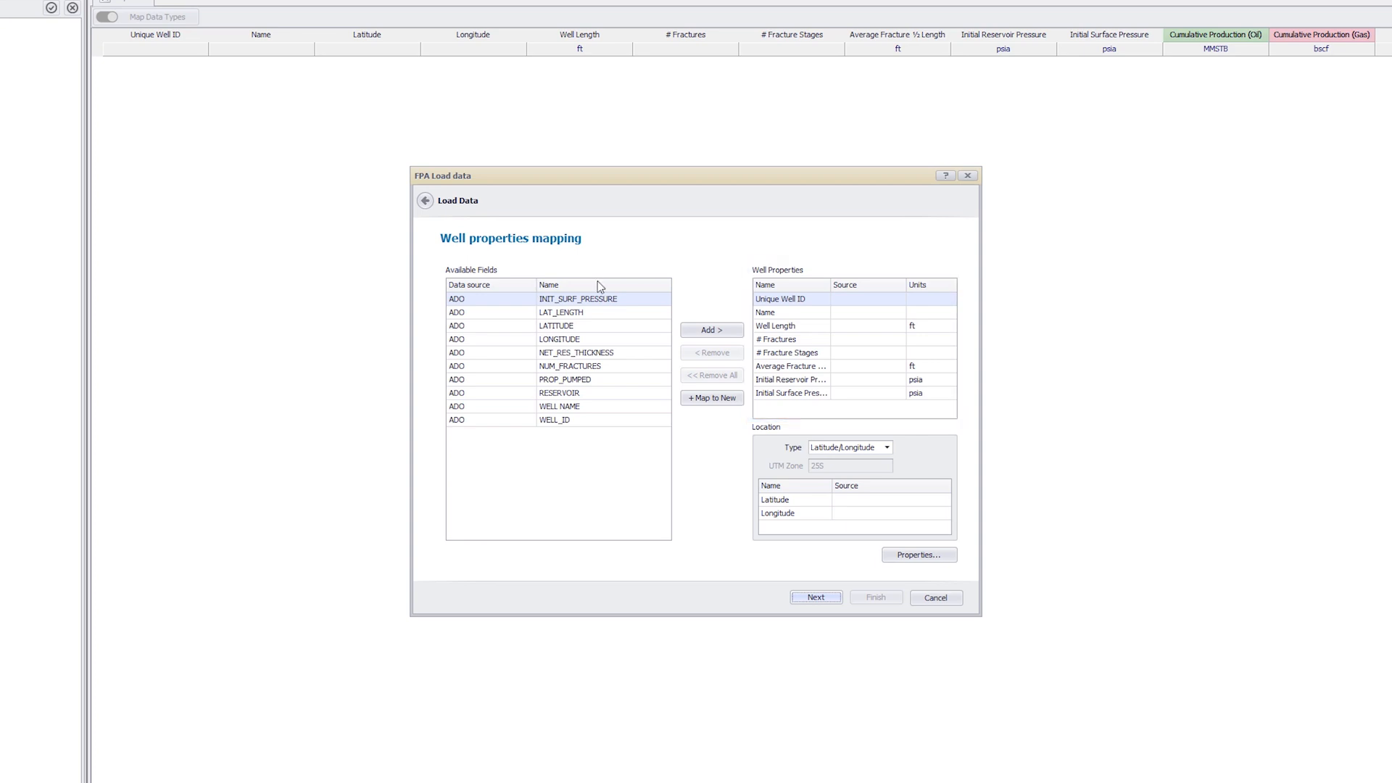
{"action": "left_click", "coordinate": [602, 299]}
{"action": "left_click", "coordinate": [788, 397]}
{"action": "left_click", "coordinate": [714, 334]}
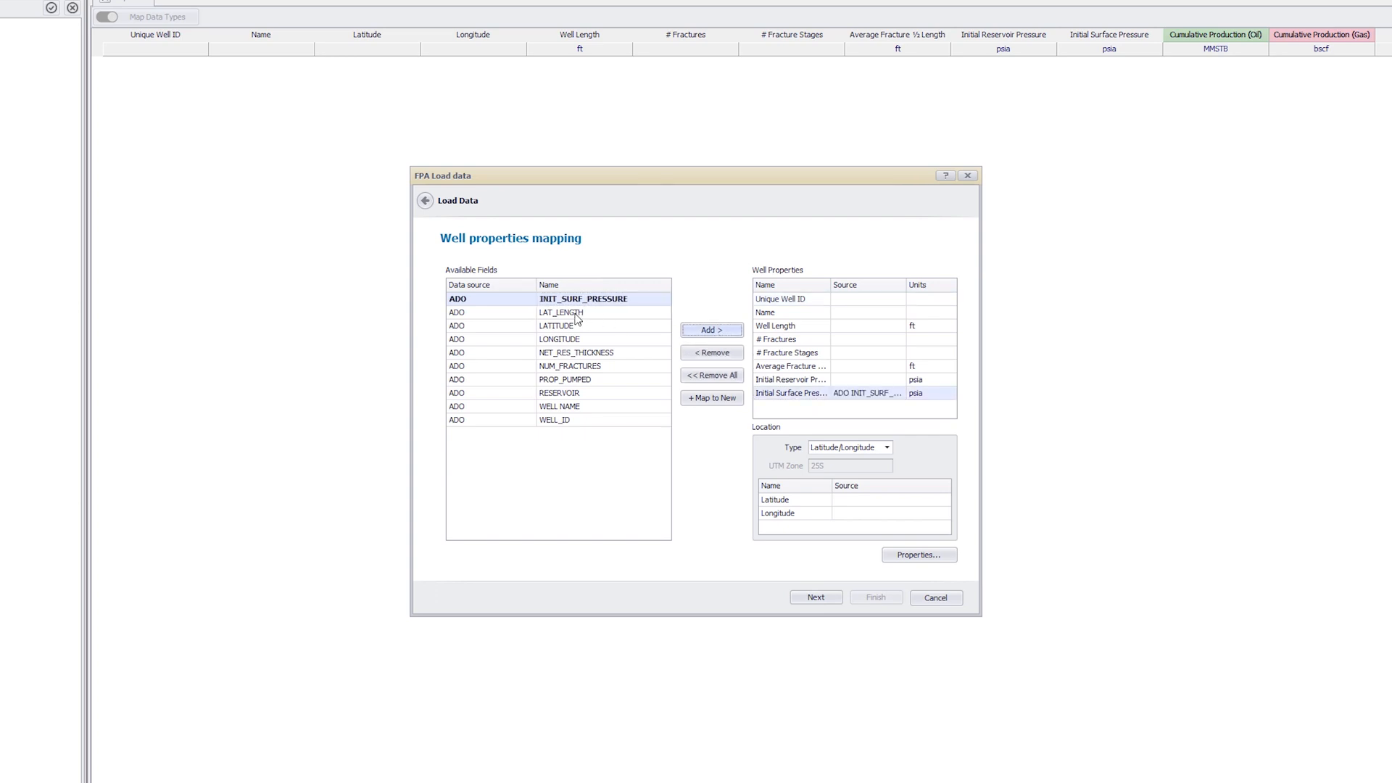
{"action": "left_click", "coordinate": [577, 315]}
{"action": "left_click", "coordinate": [760, 327]}
{"action": "left_click", "coordinate": [714, 331]}
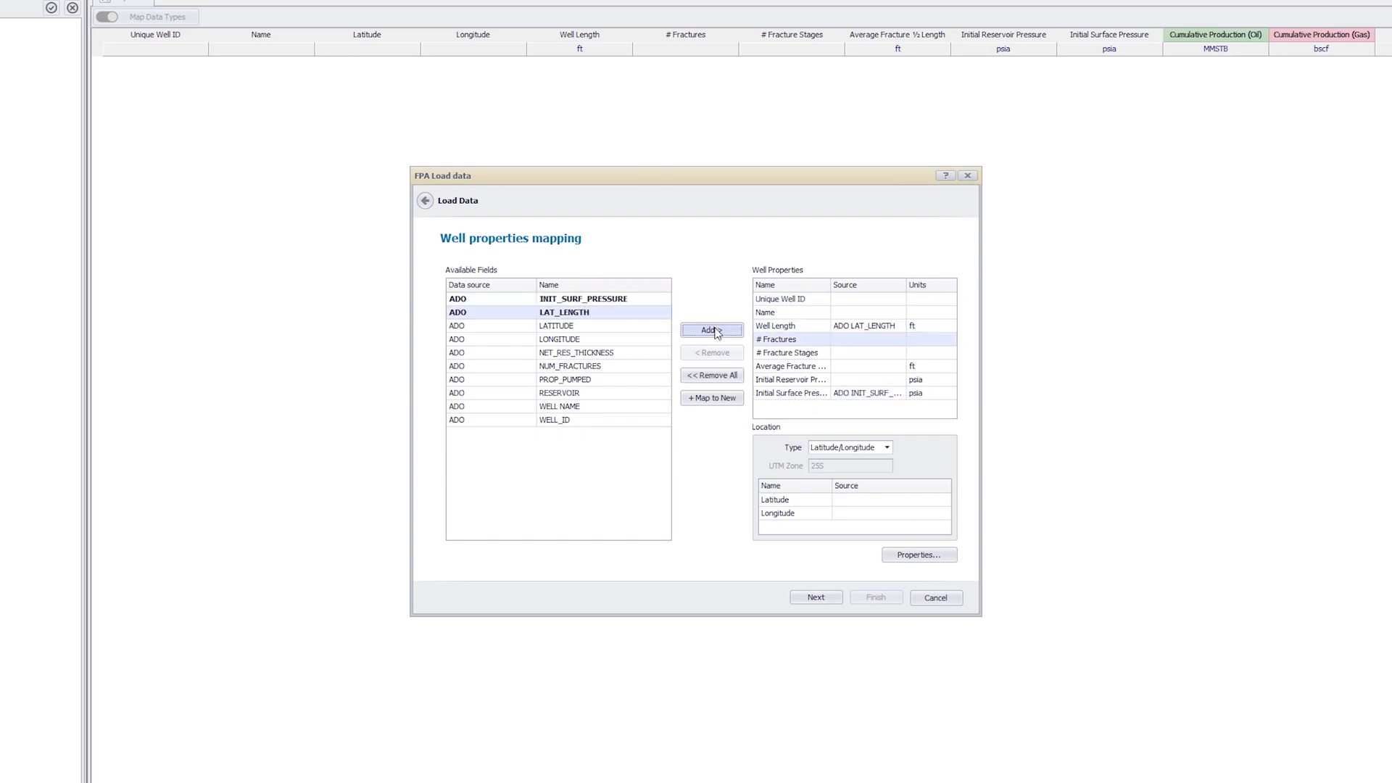
Map NUM_FRACTURES to # Fractures, WELL NAME to Name and WELL_ID to Unique Well ID.
{"action": "left_click", "coordinate": [588, 366]}
{"action": "left_click", "coordinate": [769, 341]}
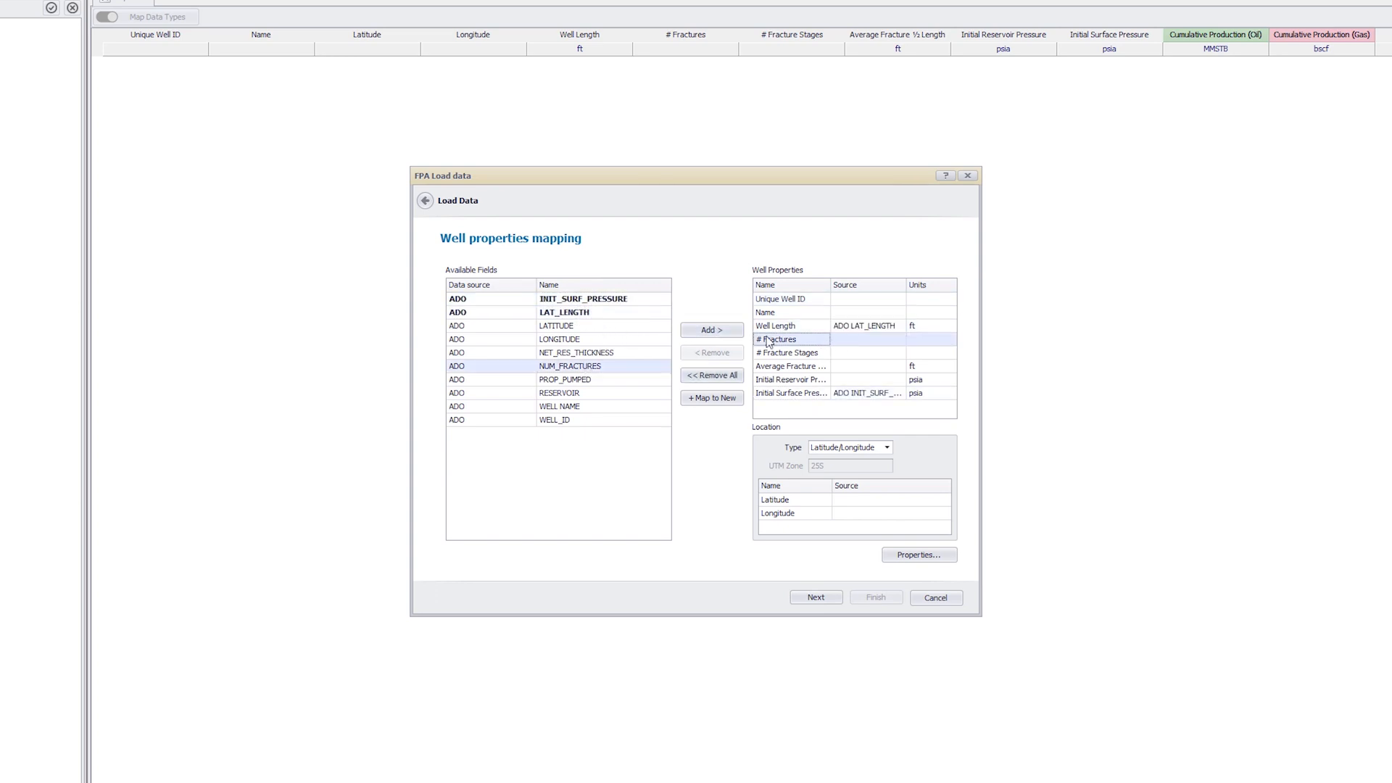
{"action": "left_click", "coordinate": [714, 331]}
{"action": "left_click", "coordinate": [575, 408]}
{"action": "left_click", "coordinate": [852, 314]}
{"action": "left_click", "coordinate": [729, 331]}
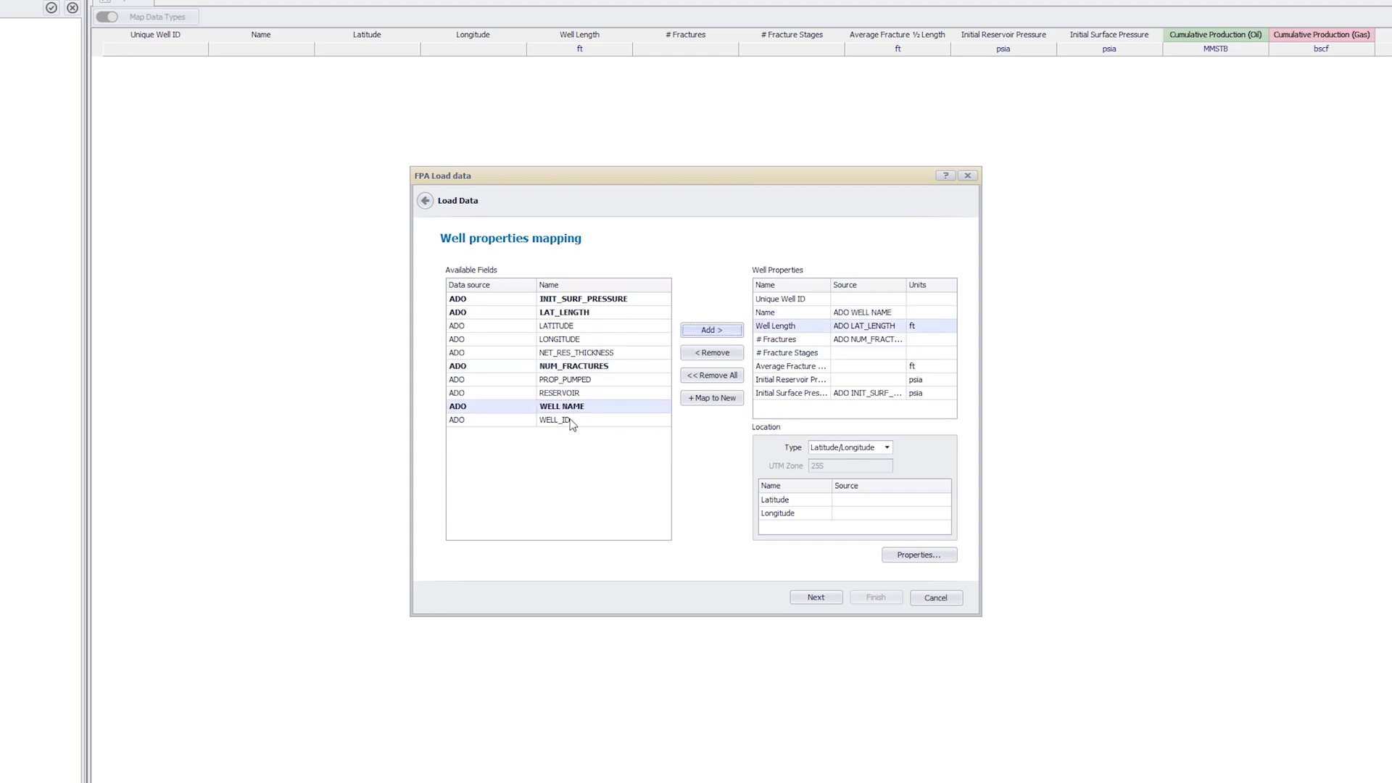
{"action": "left_click", "coordinate": [571, 422]}
{"action": "left_click", "coordinate": [801, 300]}
{"action": "left_click", "coordinate": [728, 332]}
Map the LATITUDE and LONGITUDE fields to the matching well location entries.
{"action": "left_click", "coordinate": [578, 326]}
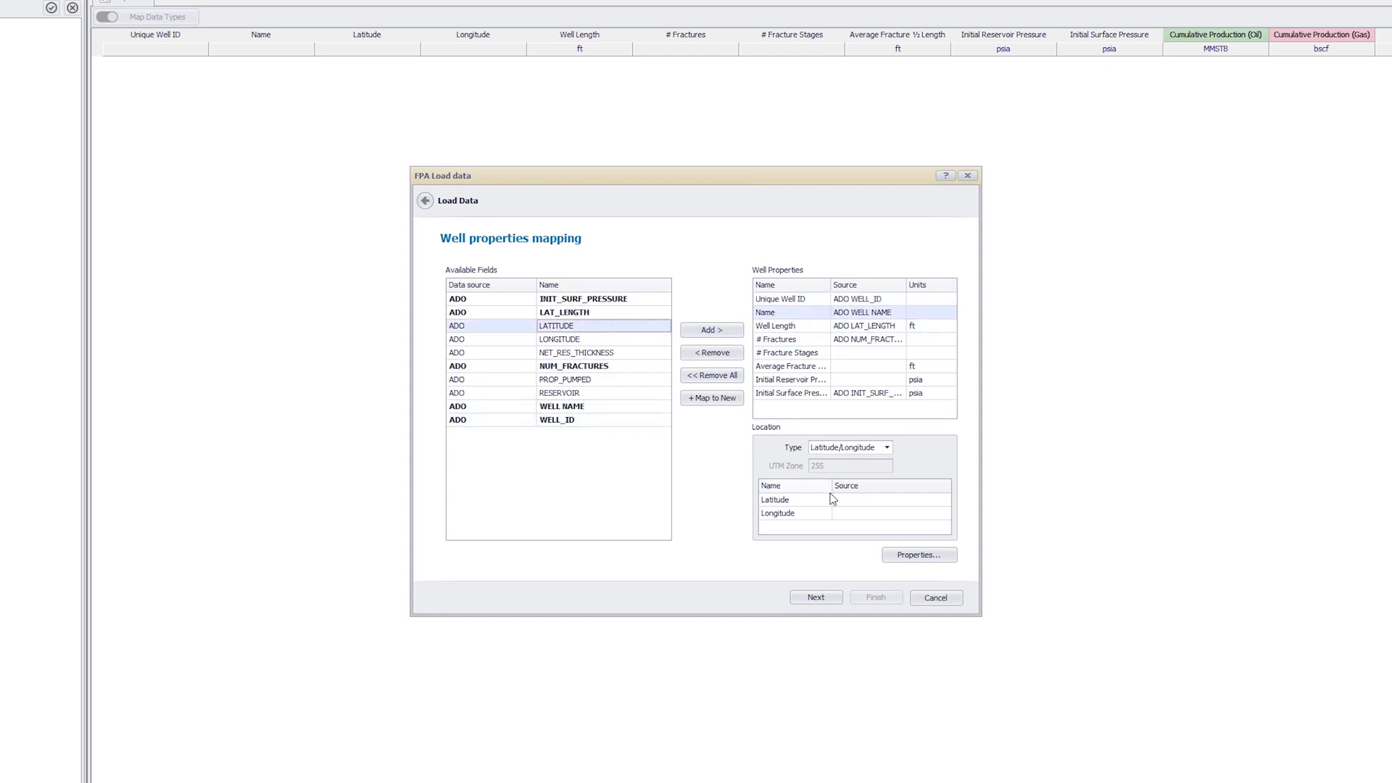
{"action": "left_click", "coordinate": [853, 502]}
{"action": "left_click", "coordinate": [710, 331]}
{"action": "left_click", "coordinate": [571, 339]}
{"action": "left_click", "coordinate": [873, 514]}
{"action": "left_click", "coordinate": [710, 332]}
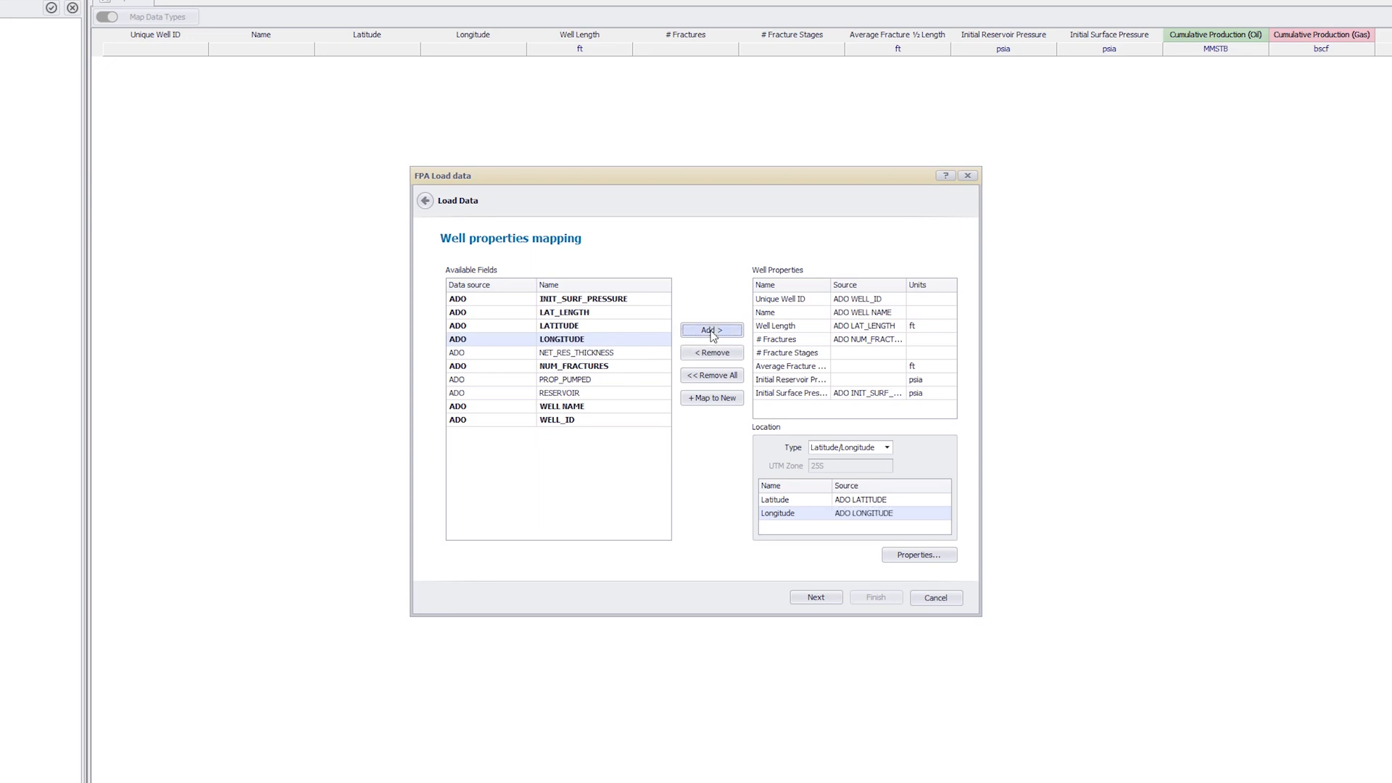
Map the NET_RES_THICKNESS, PROP_PUMPED and RESERVOIR fields to new well properties.
{"action": "left_click", "coordinate": [574, 354]}
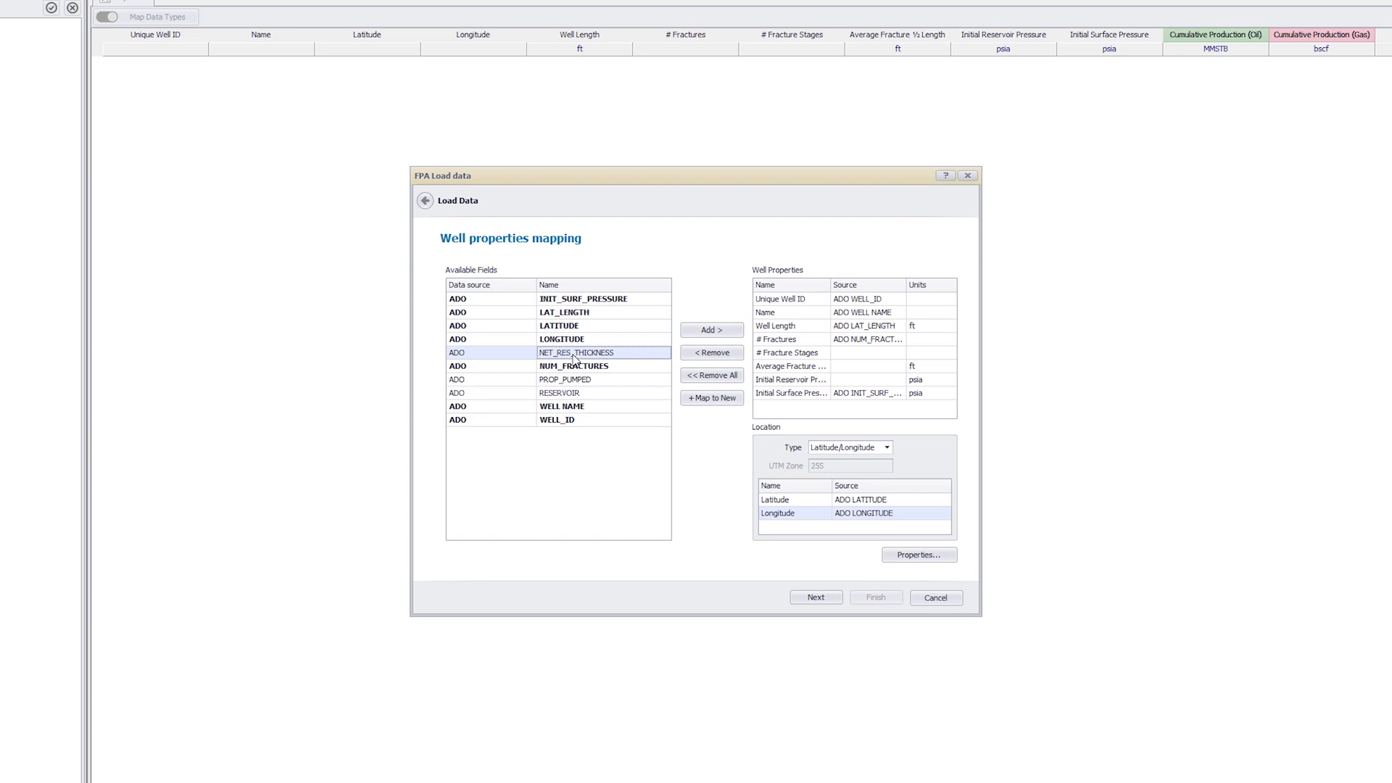
{"action": "left_click", "coordinate": [565, 392], "text": "shift"}
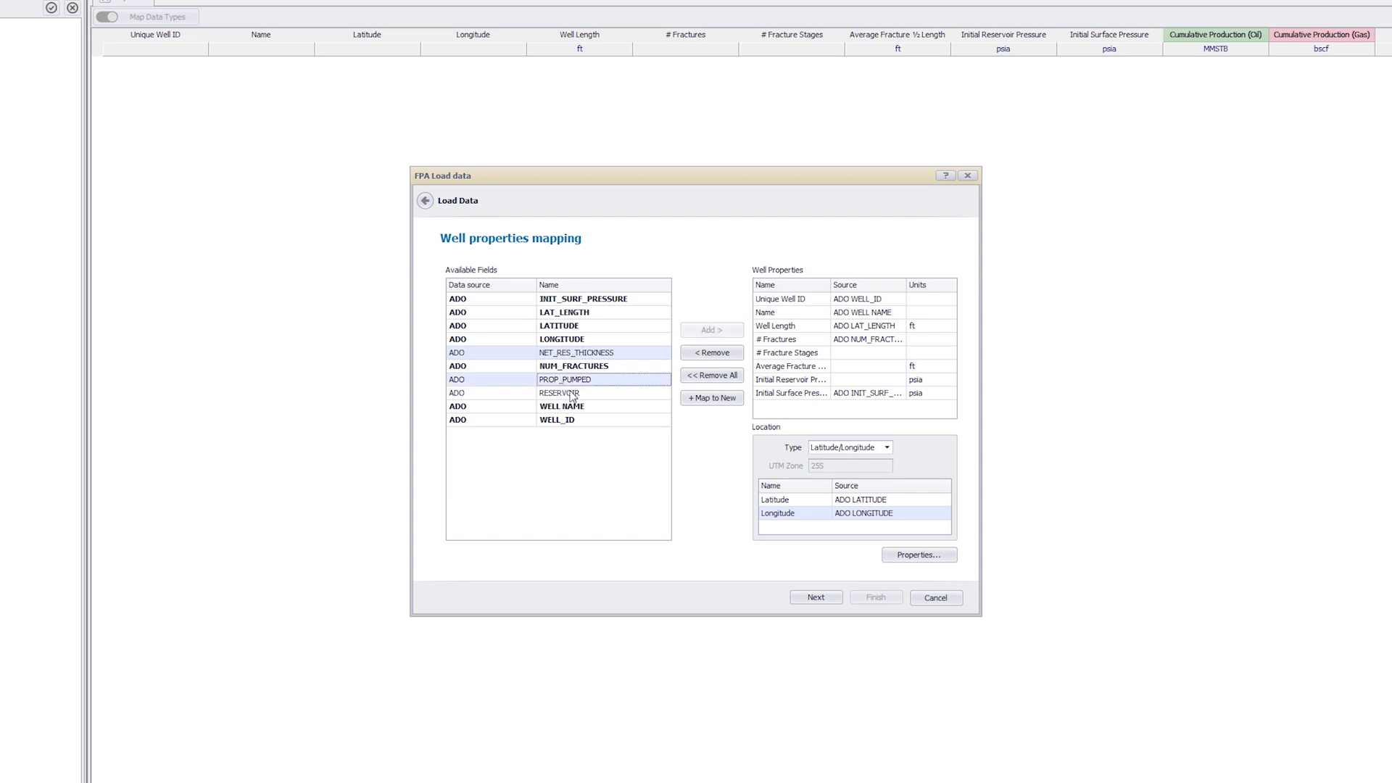
{"action": "left_click", "coordinate": [712, 399]}
{"action": "left_click_drag", "start_coordinate": [950, 350], "coordinate": [956, 311]}
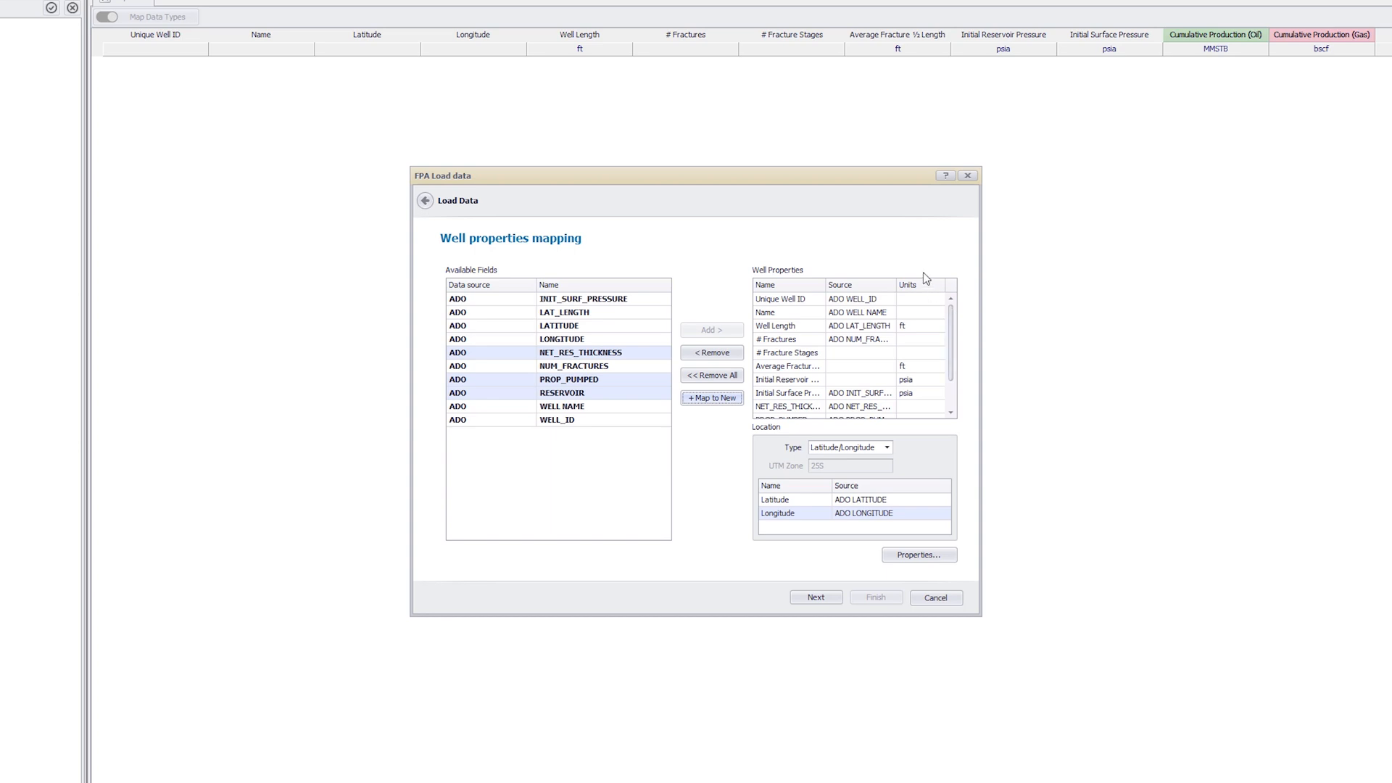
In the property manager, rename the NET_RES_THICKNESS property to Net Reservoir Thickness and set its units to Length.
{"action": "left_click", "coordinate": [917, 554]}
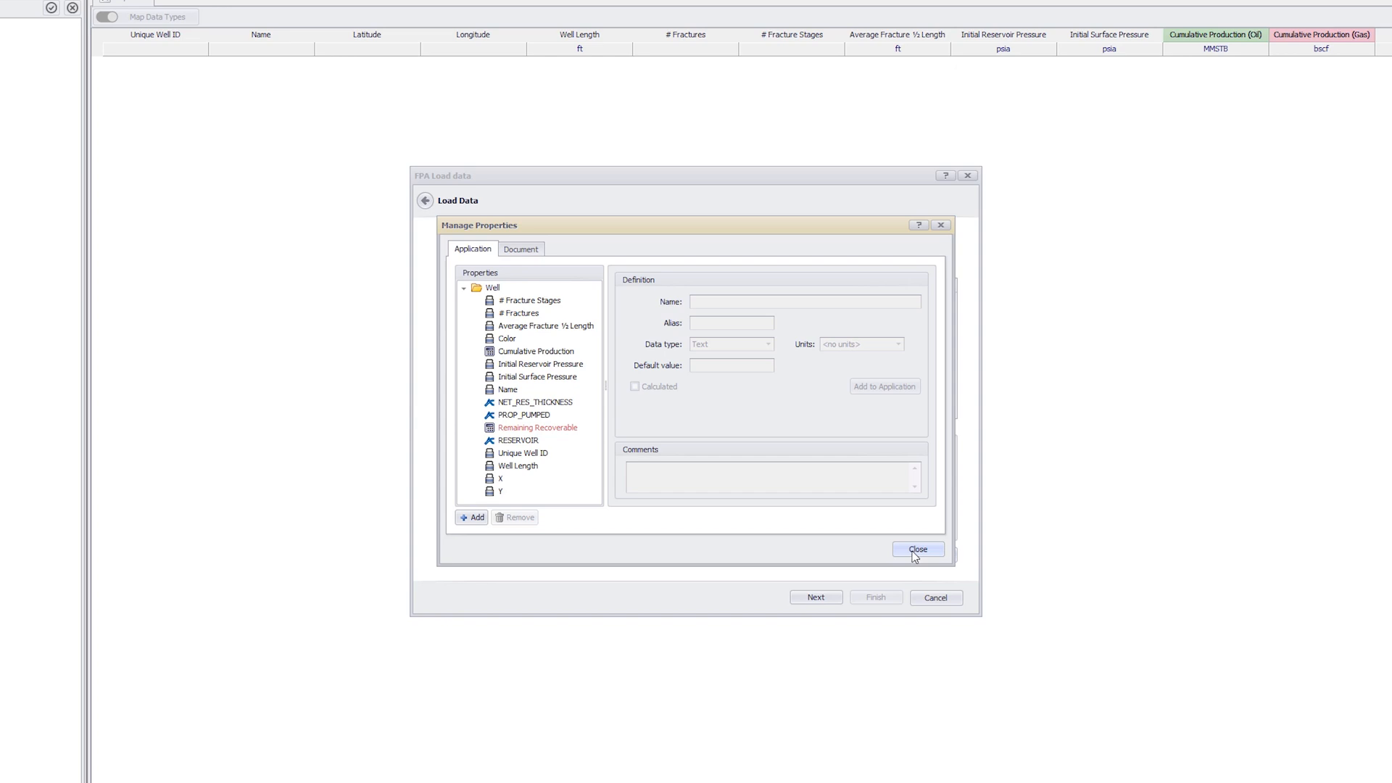
{"action": "left_click", "coordinate": [545, 404]}
{"action": "left_click_drag", "start_coordinate": [768, 301], "coordinate": [689, 301]}
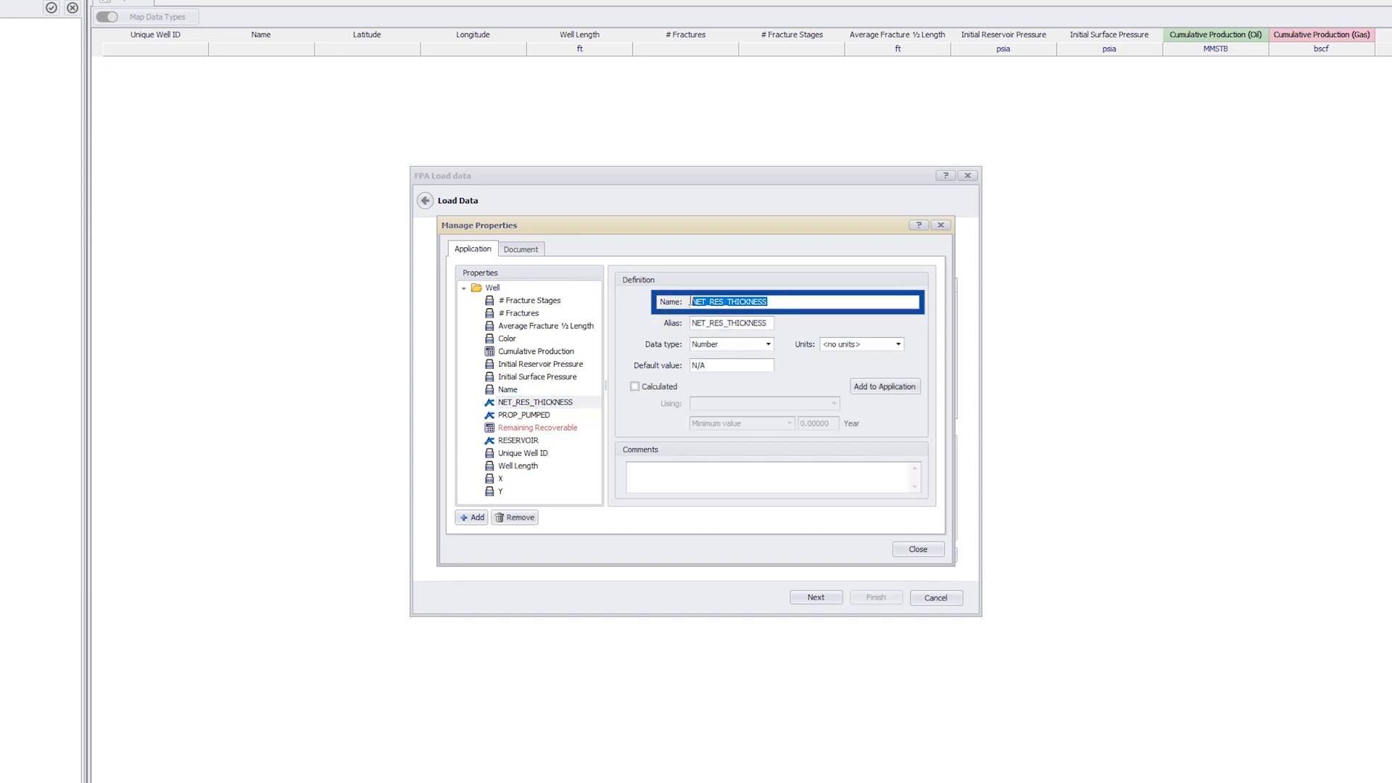
{"action": "type", "text": "Net Reservoir Thickness"}
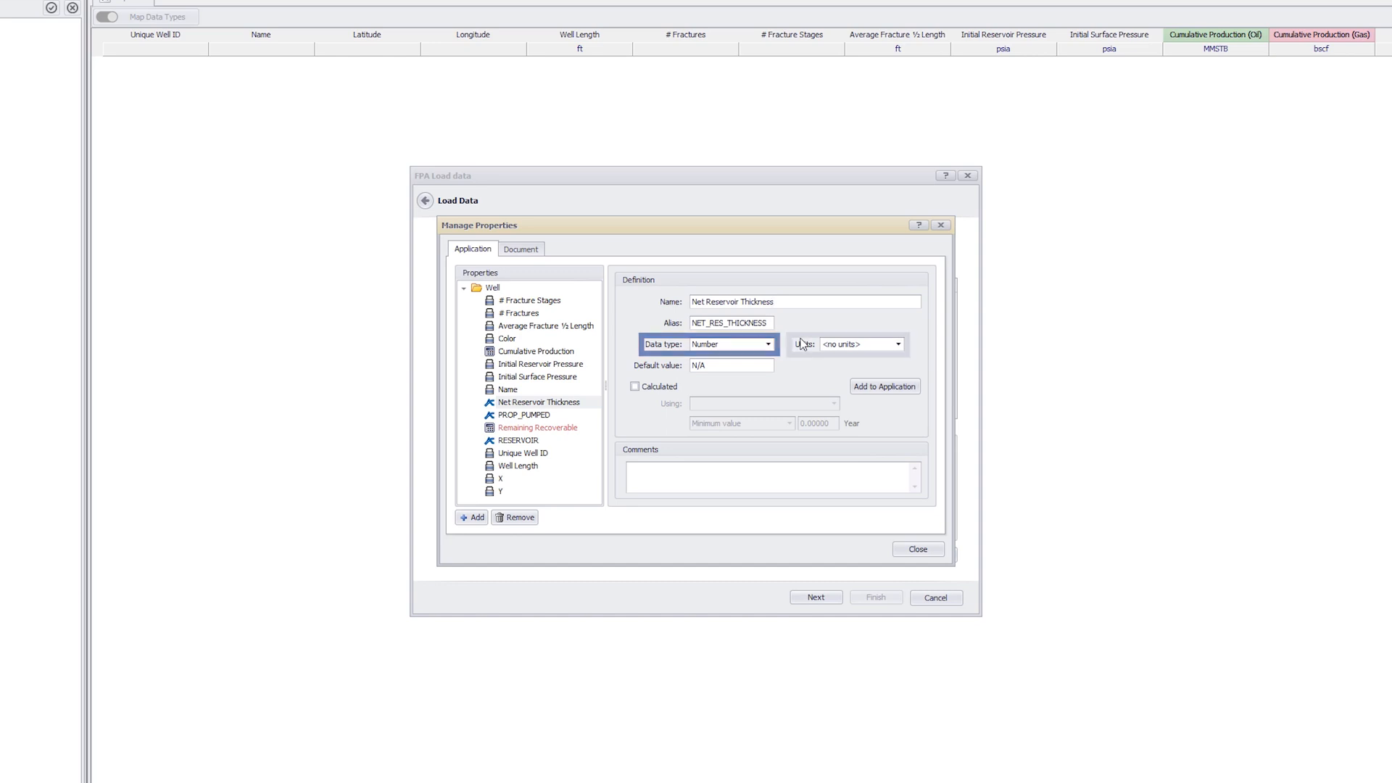
{"action": "left_click", "coordinate": [898, 345]}
{"action": "scroll", "coordinate": [891, 406], "scroll_direction": "down", "scroll_amount": 4}
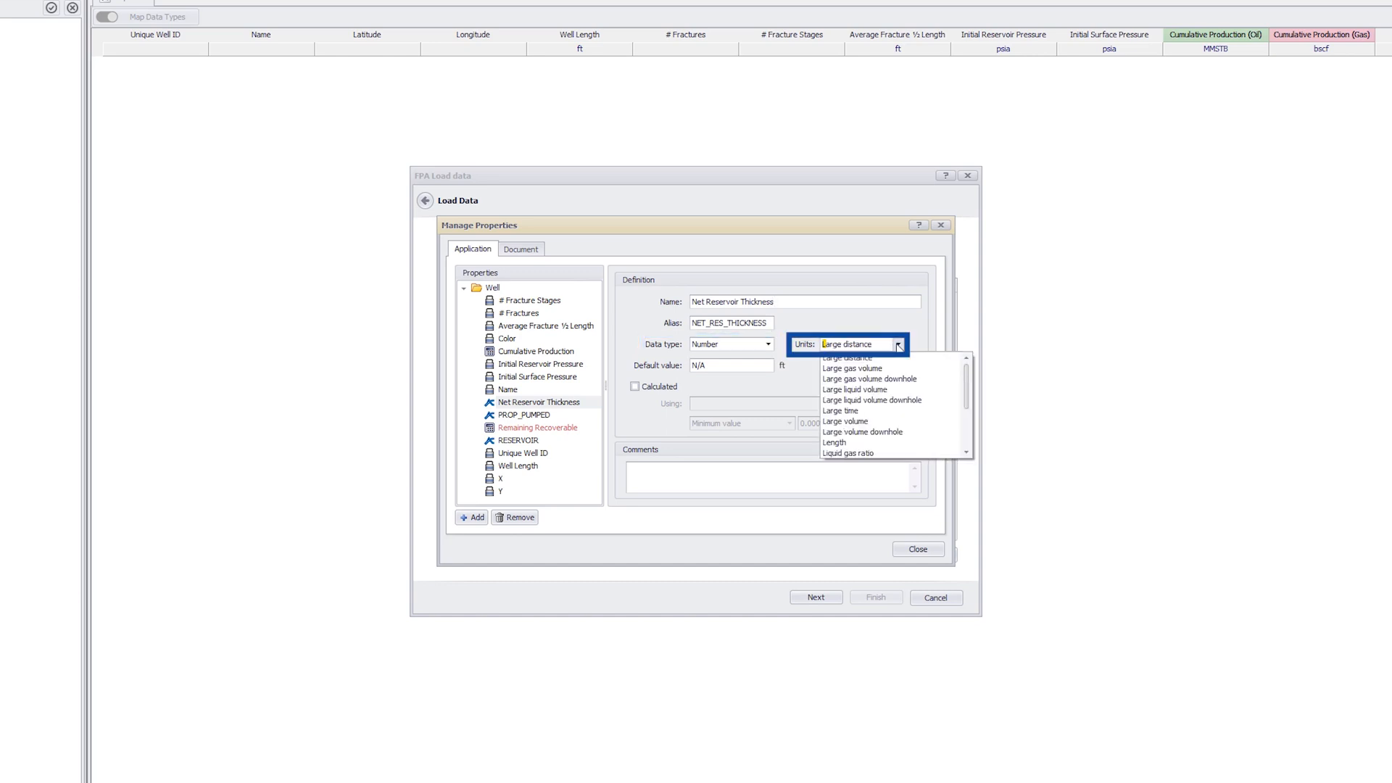
{"action": "left_click", "coordinate": [841, 442]}
Rename the PROP_PUMPED property to Proppant Pumped and set its units to Mass.
{"action": "left_click", "coordinate": [526, 416]}
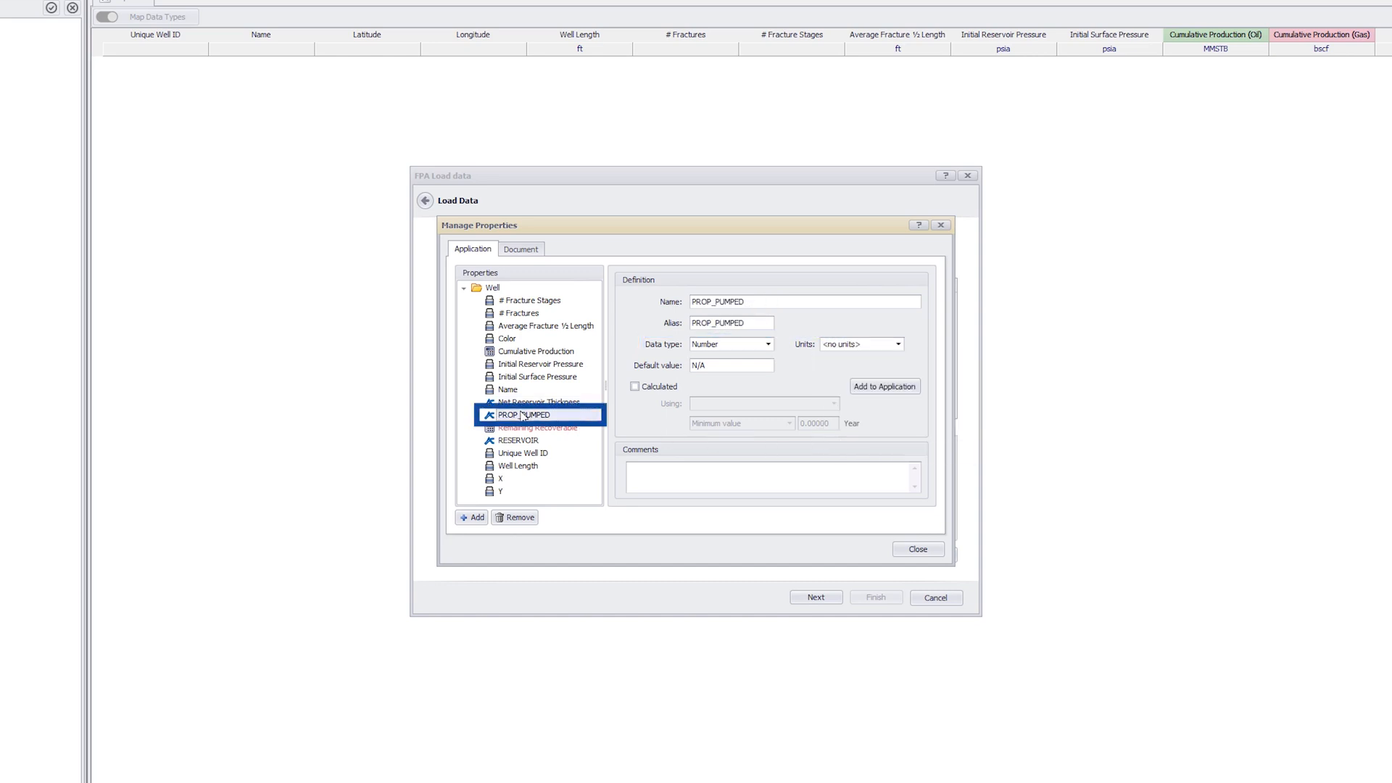
{"action": "double_click", "coordinate": [700, 302]}
{"action": "type", "text": "Proppant Pumped"}
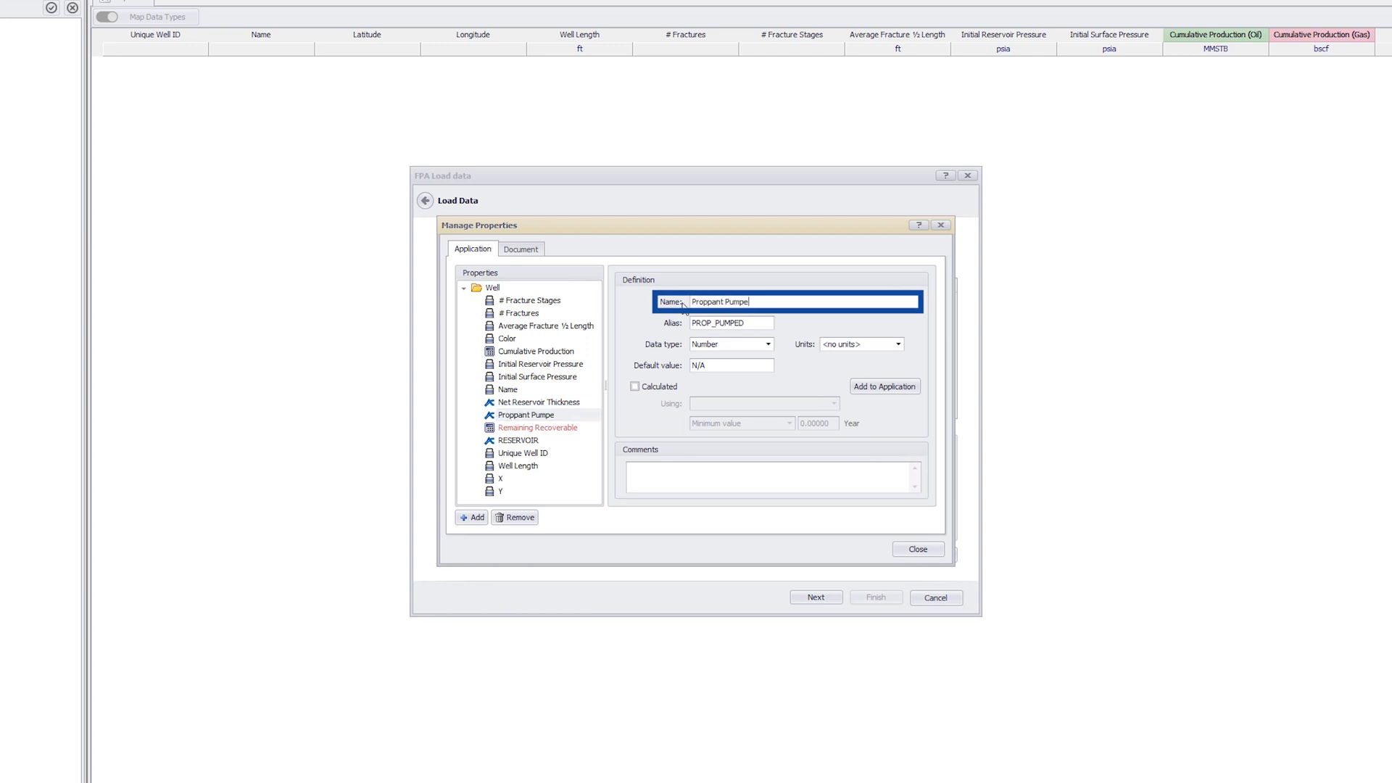
{"action": "left_click", "coordinate": [899, 345]}
{"action": "type", "text": "m"}
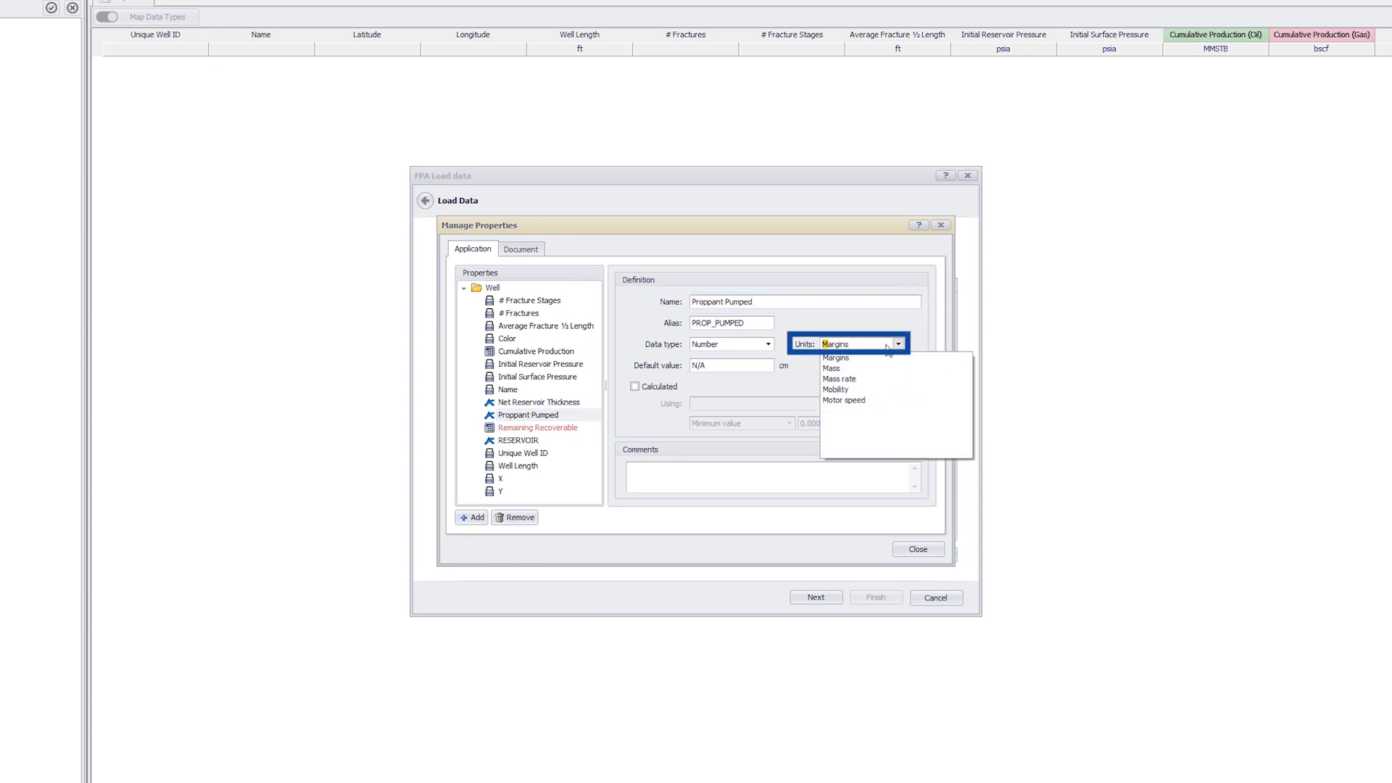
{"action": "left_click", "coordinate": [834, 369]}
Rename the RESERVOIR property to Reservoir, close the property manager and check the mapped well properties.
{"action": "left_click", "coordinate": [521, 441]}
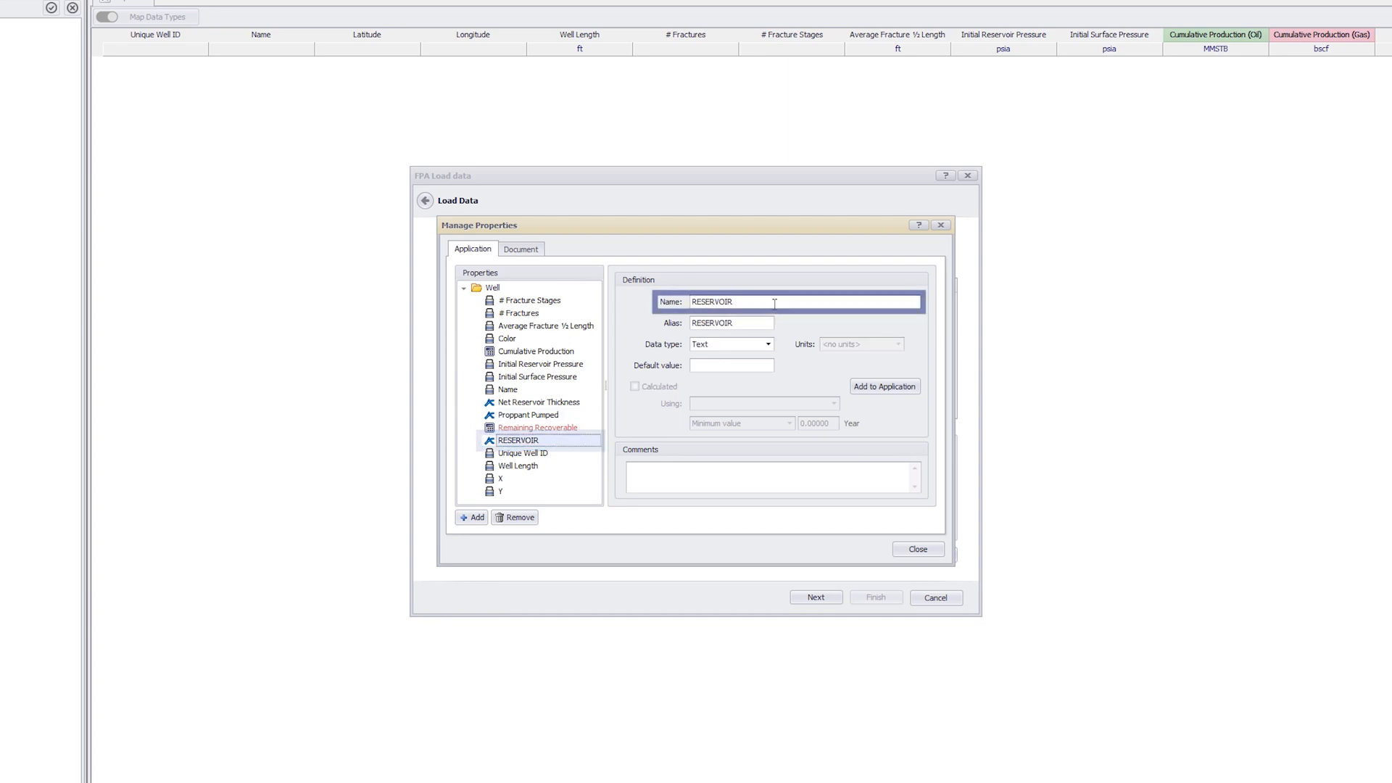
{"action": "double_click", "coordinate": [702, 302]}
{"action": "type", "text": "Reservoir"}
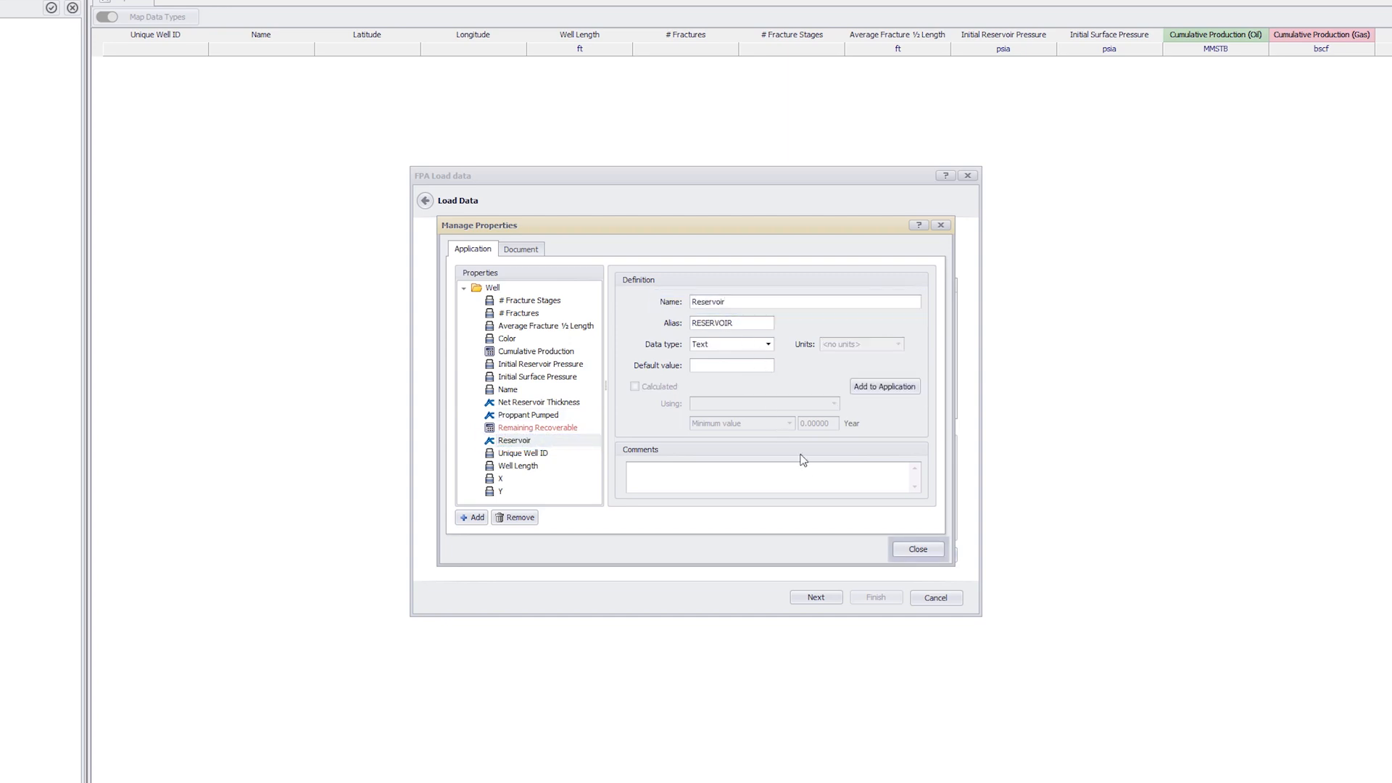
{"action": "left_click", "coordinate": [918, 551]}
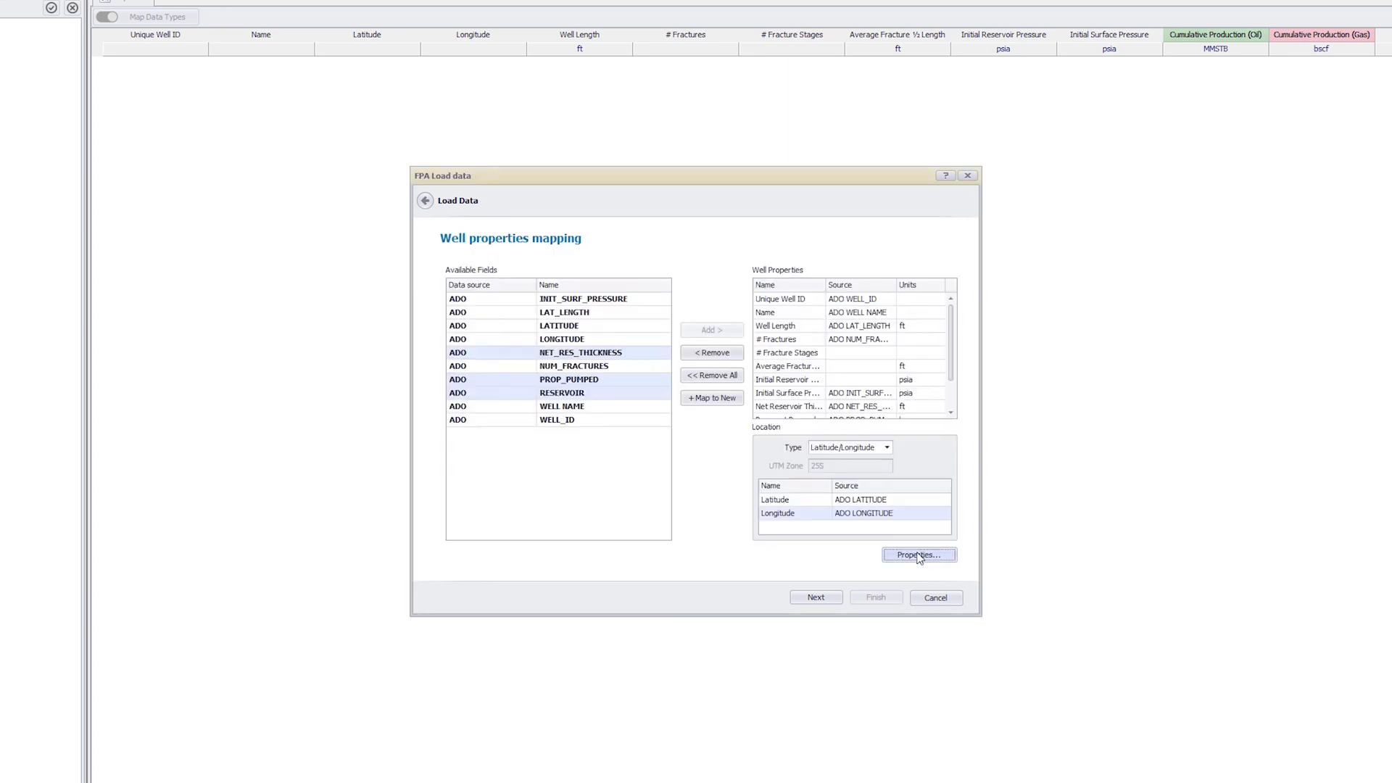
{"action": "scroll", "coordinate": [949, 352], "scroll_direction": "down", "scroll_amount": 1}
{"action": "scroll", "coordinate": [954, 340], "scroll_direction": "up", "scroll_amount": 1}
Proceed to the time series mapping and assign the Gas Rate, Oil Rate and Water Rate data types to the matching rate fields.
{"action": "left_click", "coordinate": [815, 598]}
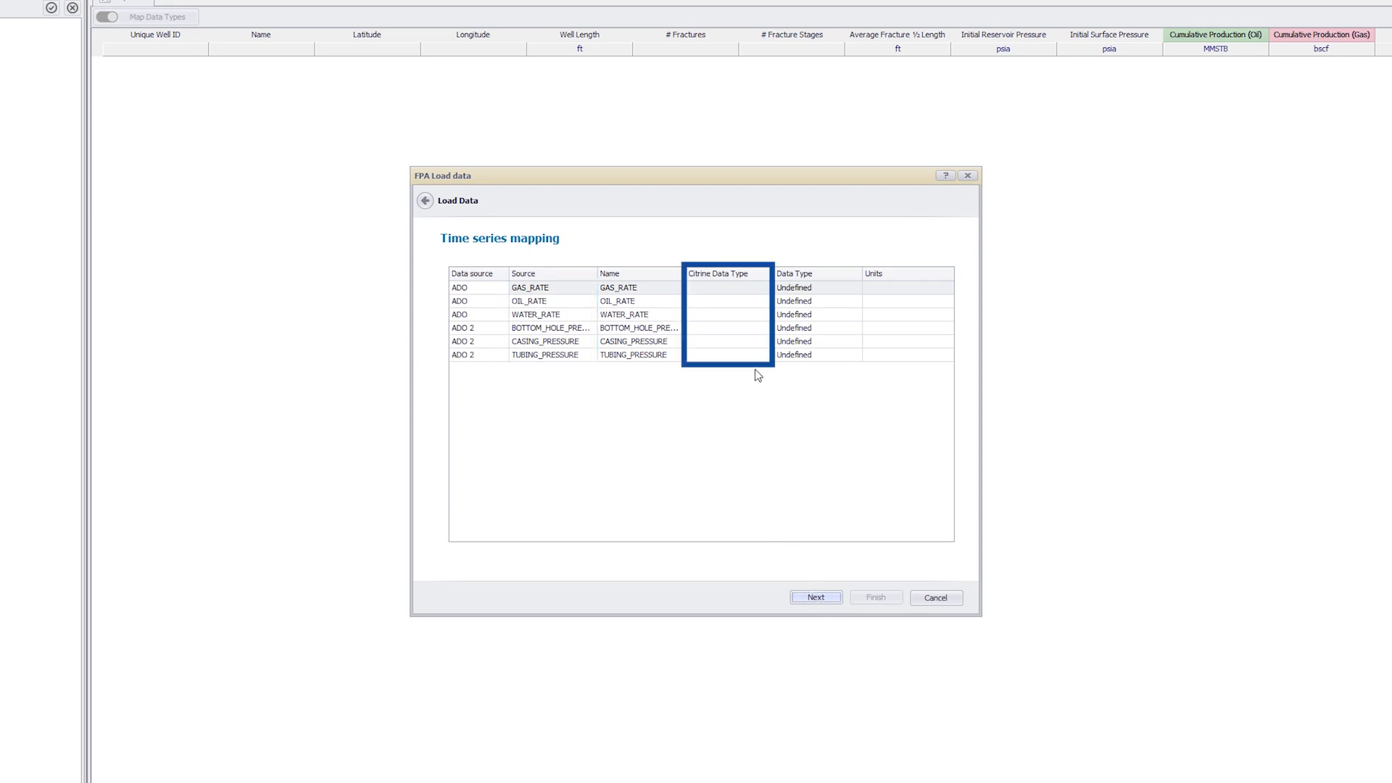
{"action": "left_click", "coordinate": [728, 287]}
{"action": "left_click", "coordinate": [714, 364]}
{"action": "left_click", "coordinate": [709, 300]}
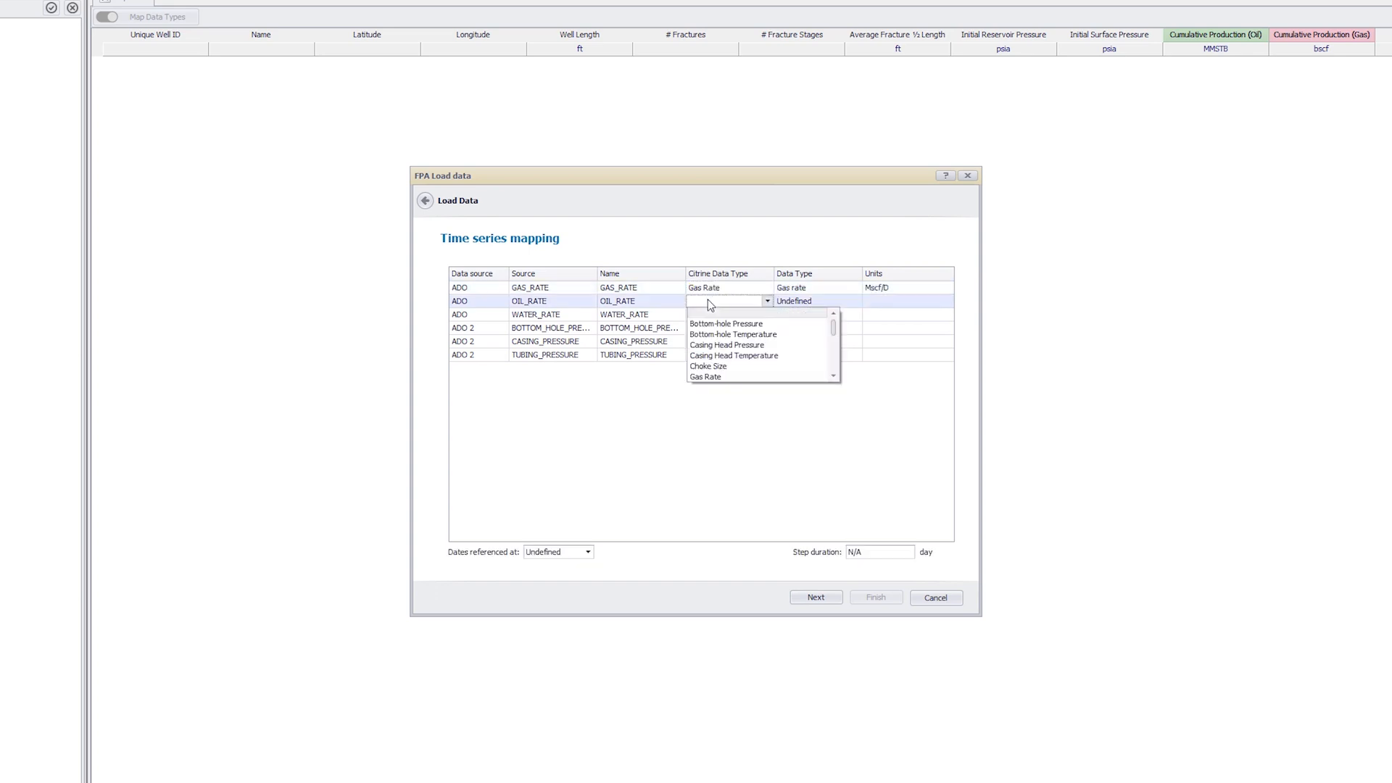
{"action": "type", "text": "o"}
{"action": "left_click", "coordinate": [710, 312]}
{"action": "left_click", "coordinate": [710, 314]}
{"action": "type", "text": "w"}
{"action": "left_click", "coordinate": [710, 338]}
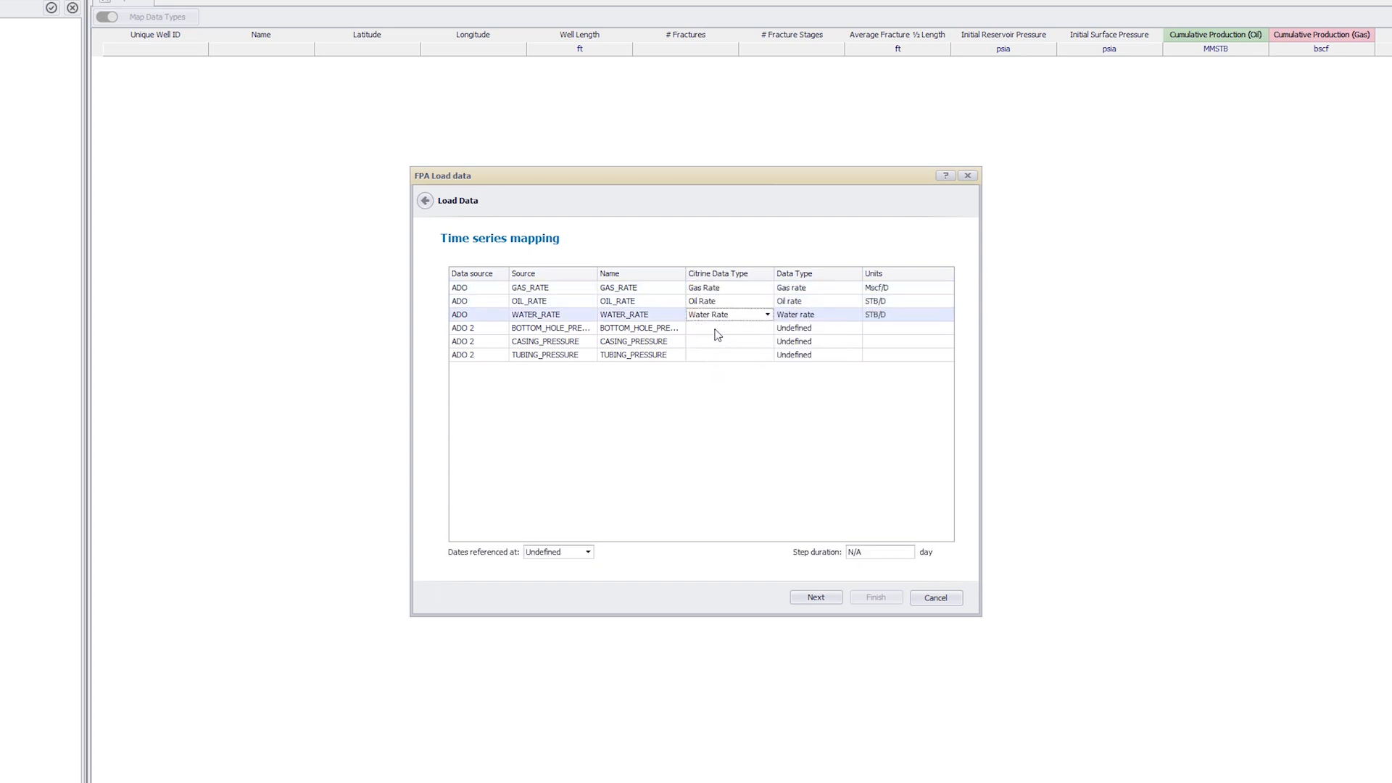
Assign Bottom-hole Pressure, Casing Head Pressure and Tubing Head Pressure to the matching ADO 2 pressure fields.
{"action": "left_click", "coordinate": [718, 328]}
{"action": "left_click", "coordinate": [714, 345]}
{"action": "left_click", "coordinate": [717, 341]}
{"action": "left_click", "coordinate": [716, 378]}
{"action": "left_click", "coordinate": [714, 354]}
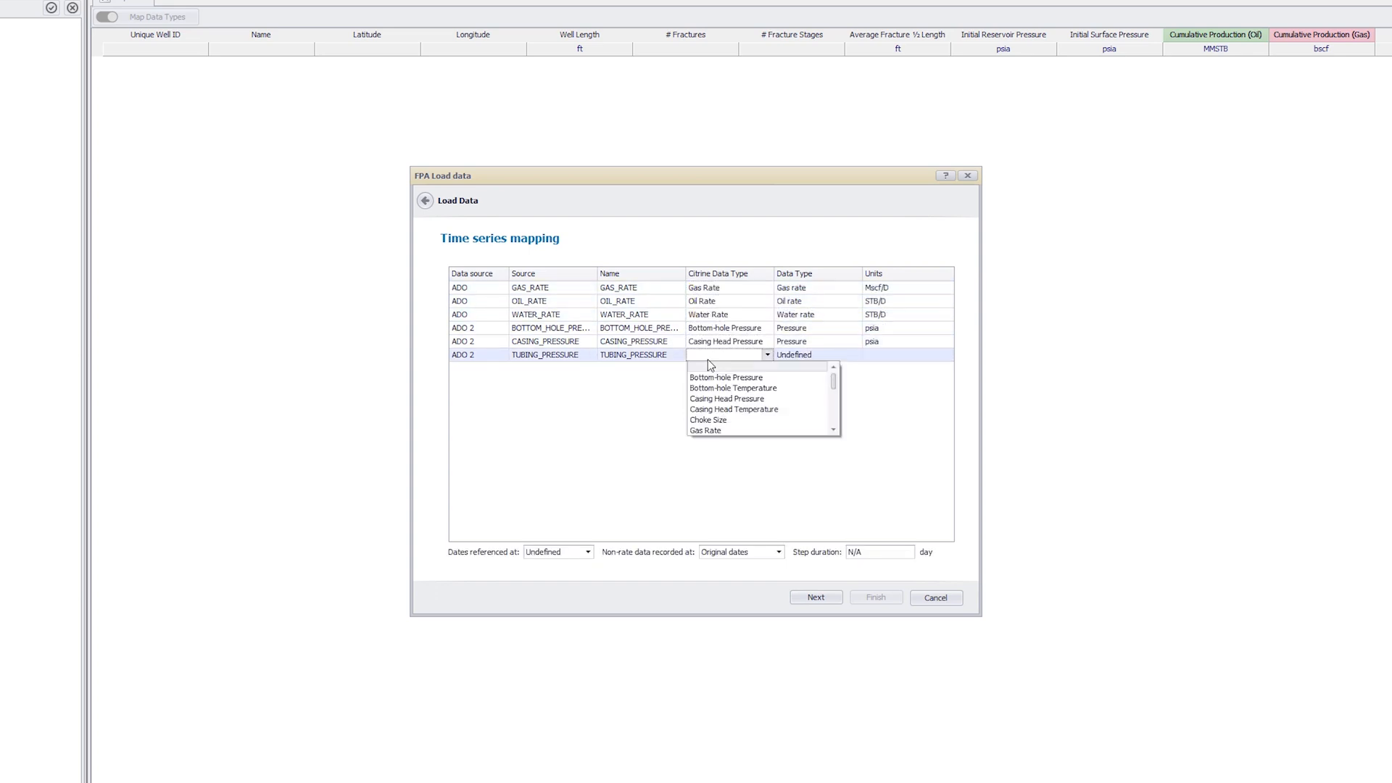
{"action": "type", "text": "tal liquid Produc..."}
{"action": "left_click", "coordinate": [733, 391]}
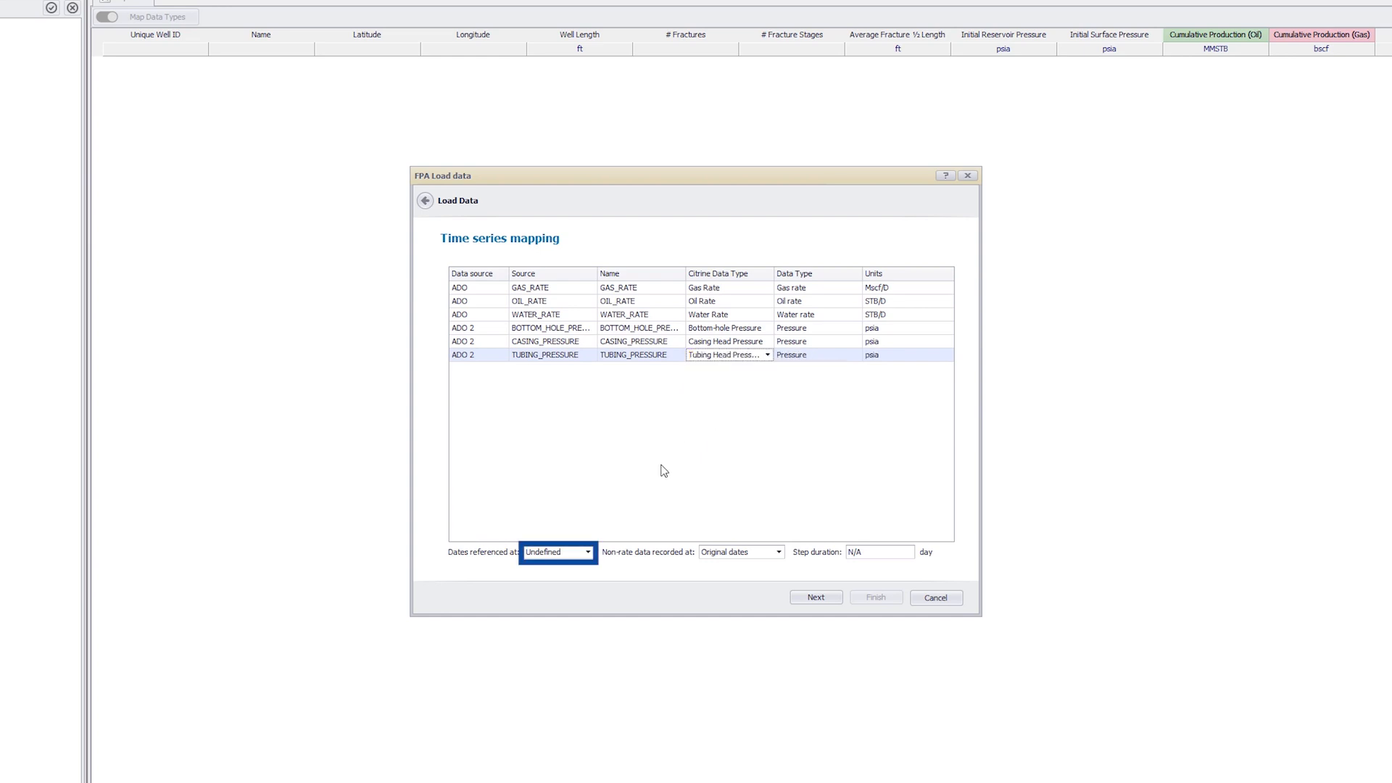
Reference the dates at Time at start, set the step duration to 1 day and proceed to the list of wells.
{"action": "left_click", "coordinate": [588, 552]}
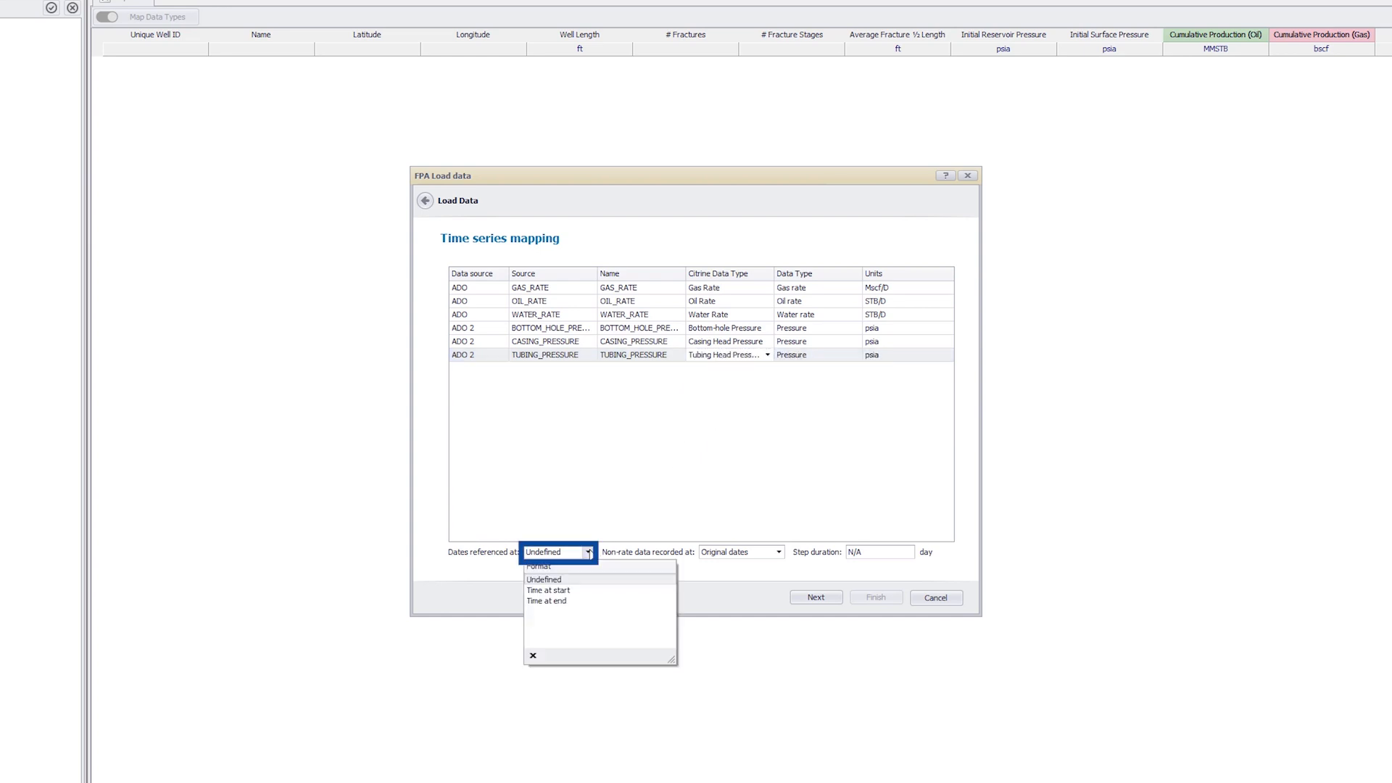
{"action": "left_click", "coordinate": [555, 590]}
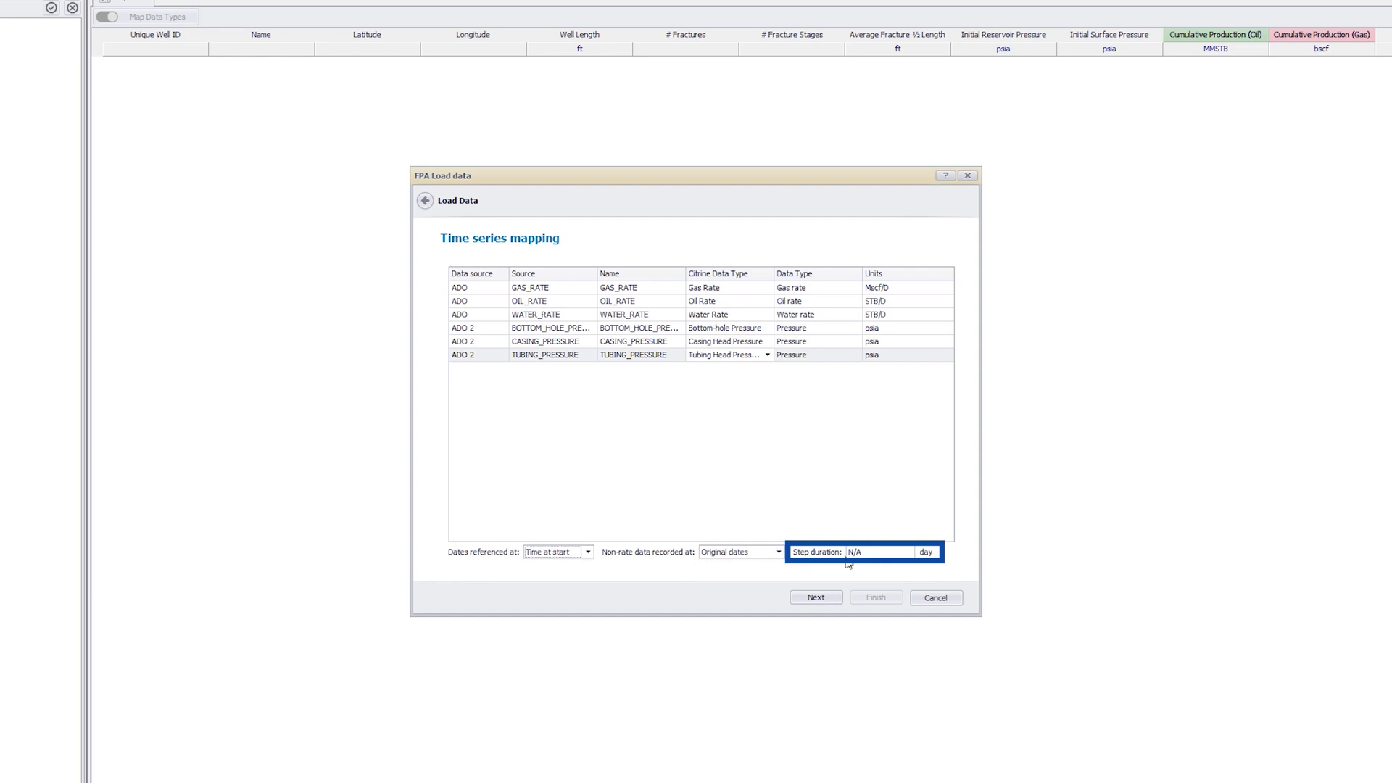
{"action": "left_click_drag", "start_coordinate": [867, 553], "coordinate": [846, 552]}
{"action": "type", "text": "1"}
{"action": "left_click", "coordinate": [818, 597]}
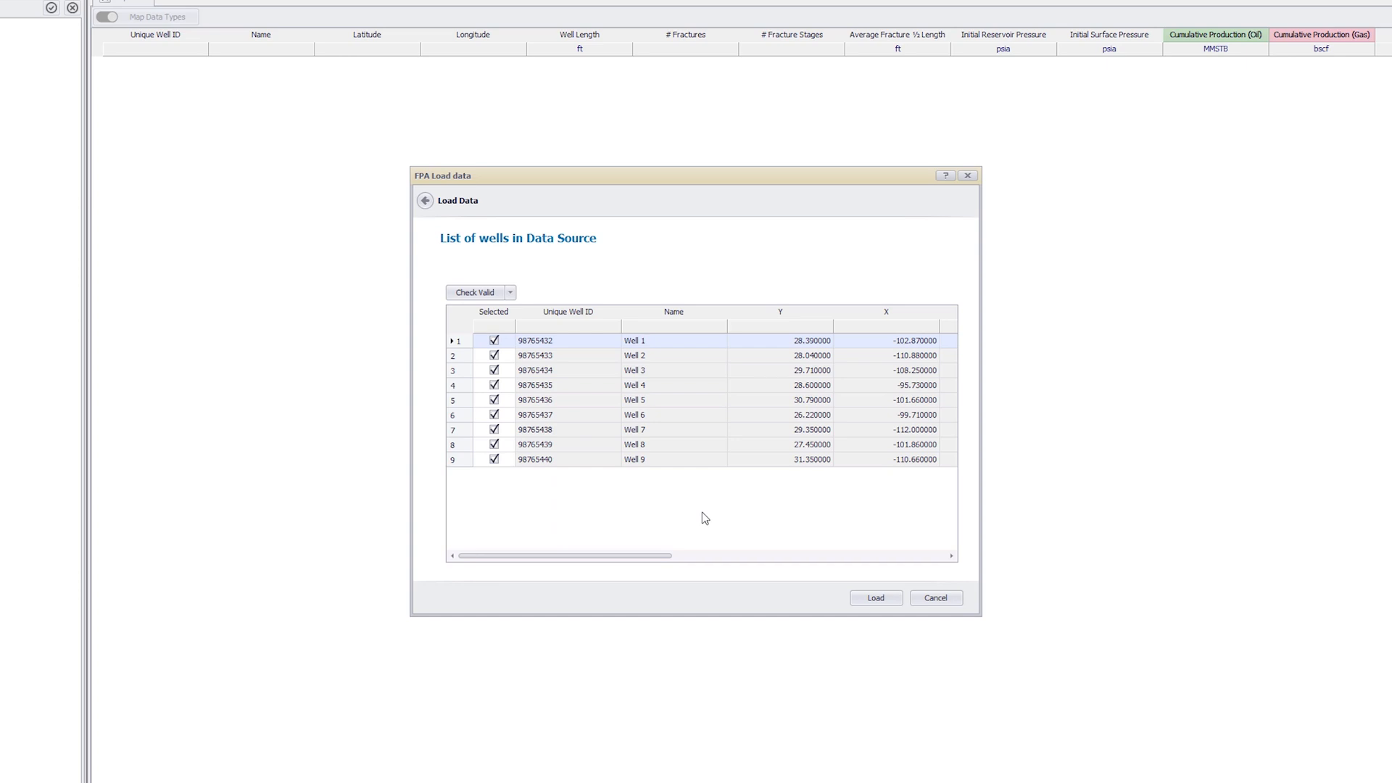
Load all listed wells and save the data load settings as an XML file named ConfigFile.
{"action": "left_click", "coordinate": [868, 599]}
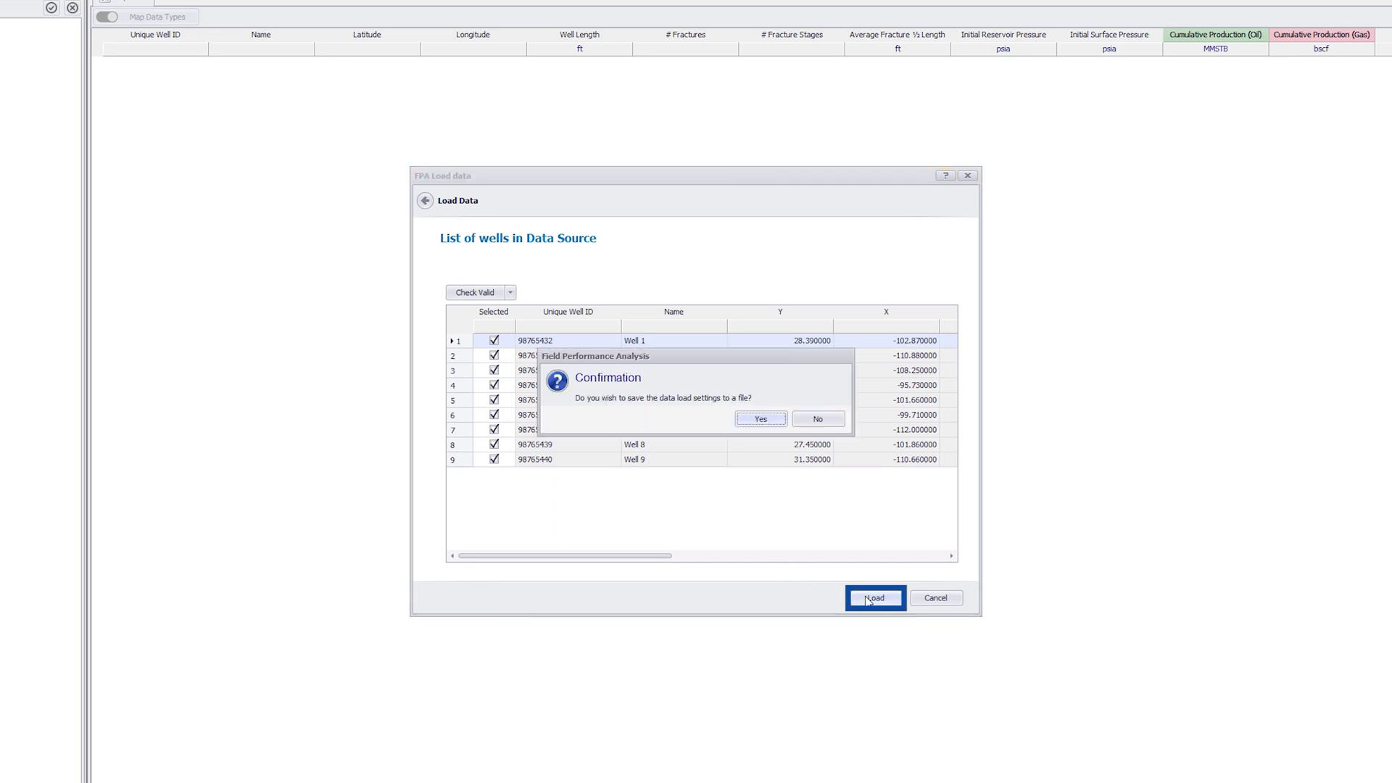
{"action": "left_click", "coordinate": [758, 421]}
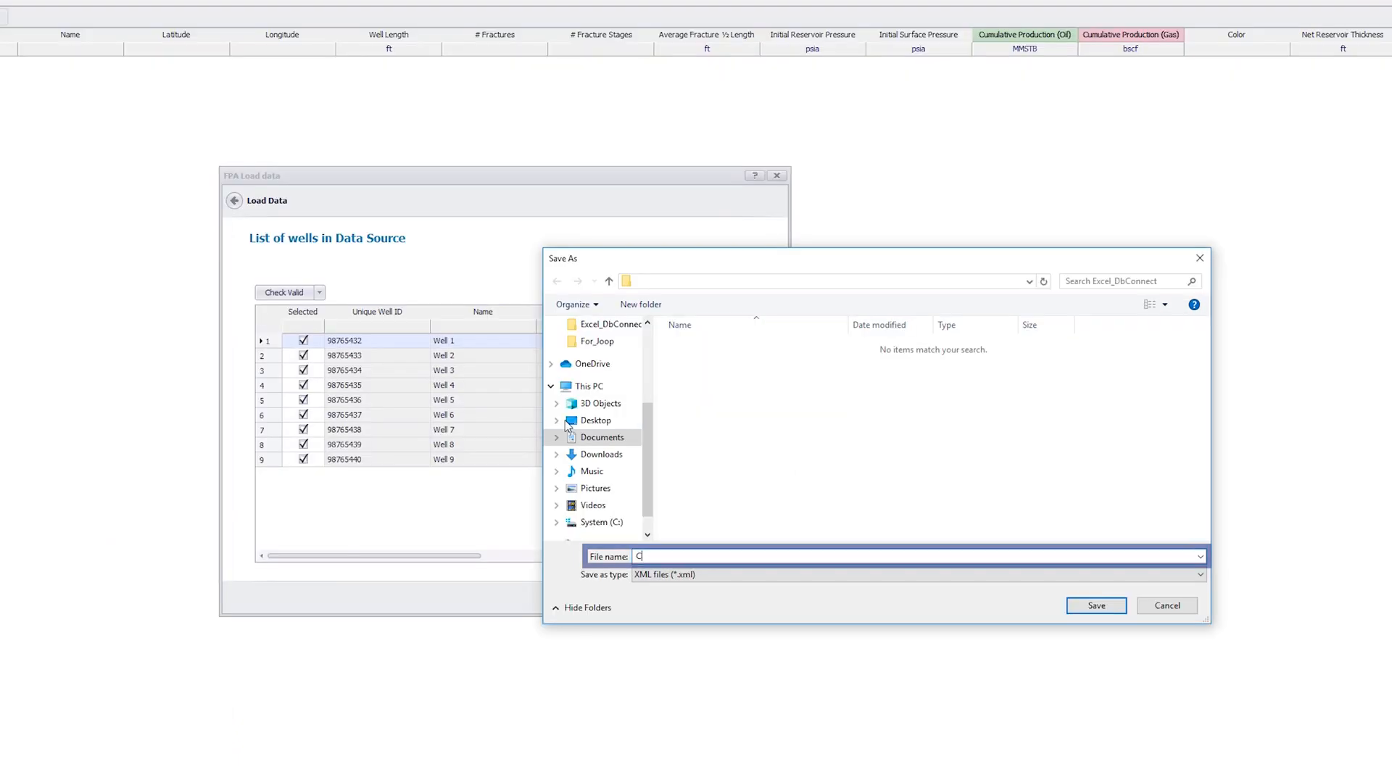
{"action": "type", "text": "ConfigFi"}
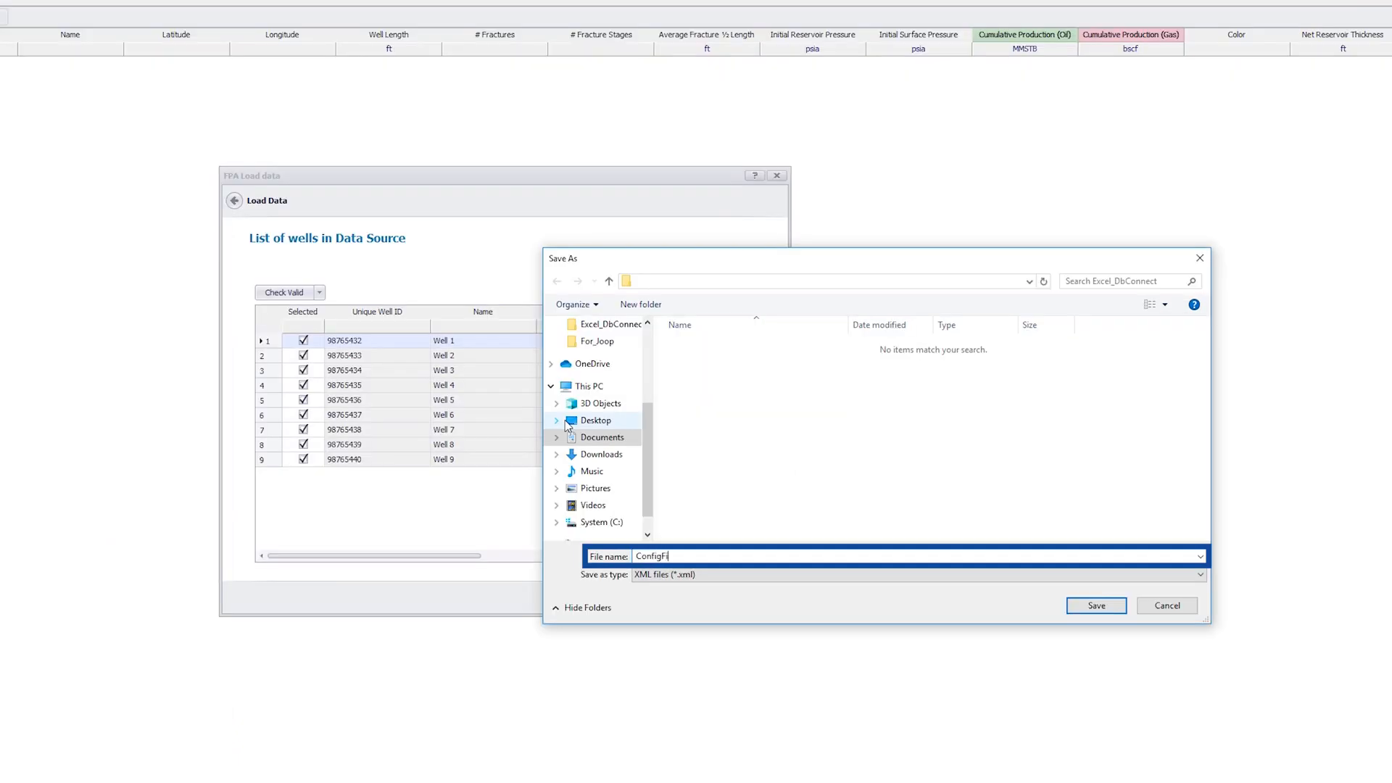
{"action": "type", "text": "le"}
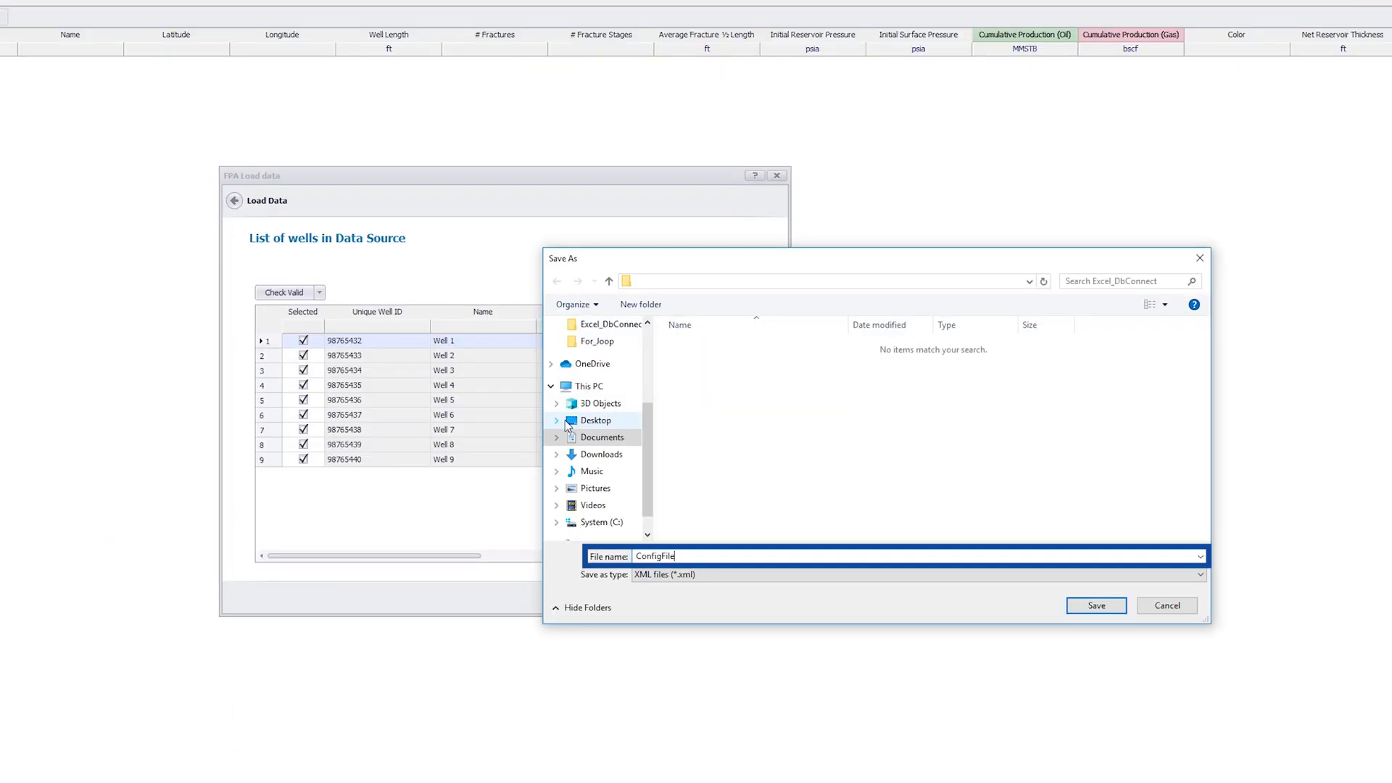
{"action": "left_click", "coordinate": [1096, 607]}
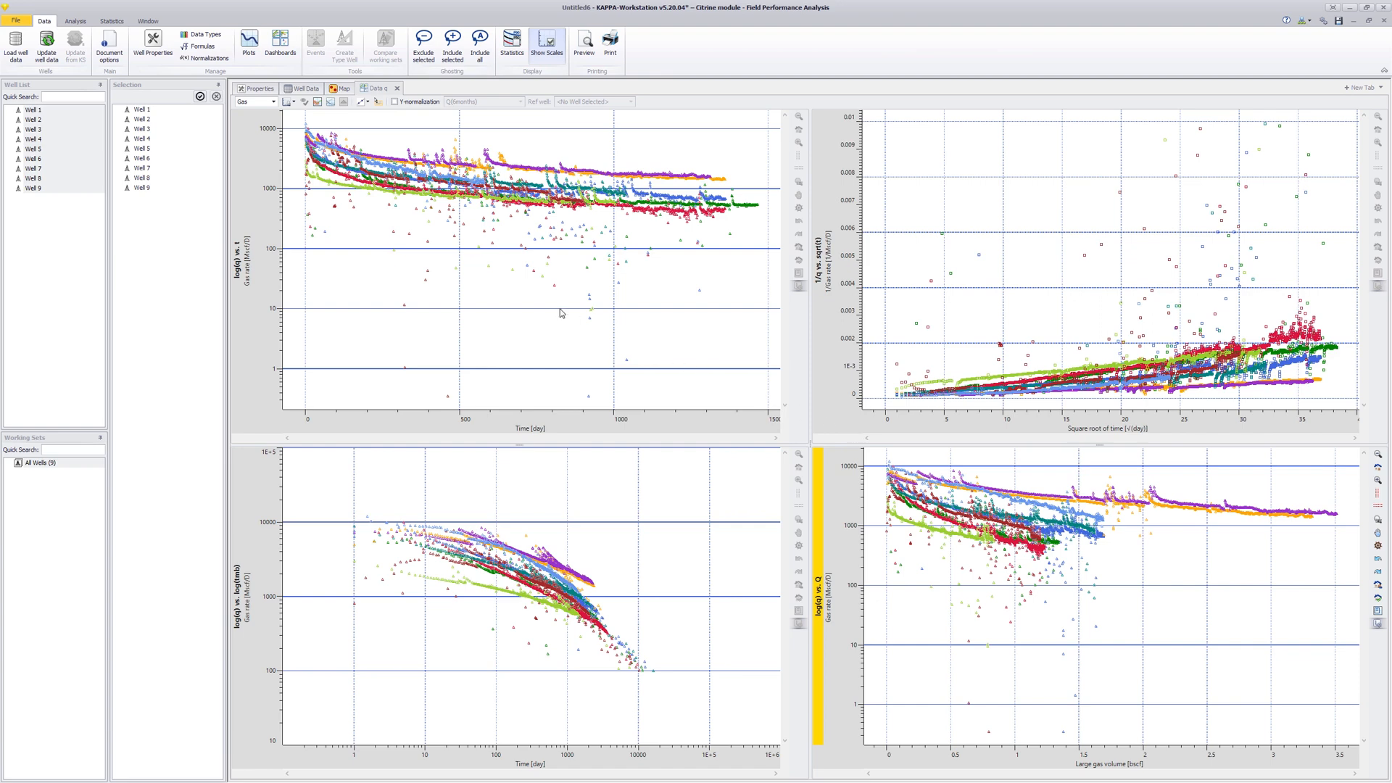
Review the loaded well properties table and the production and pressure data of Well 1 through Well 4.
{"action": "left_click", "coordinate": [259, 88]}
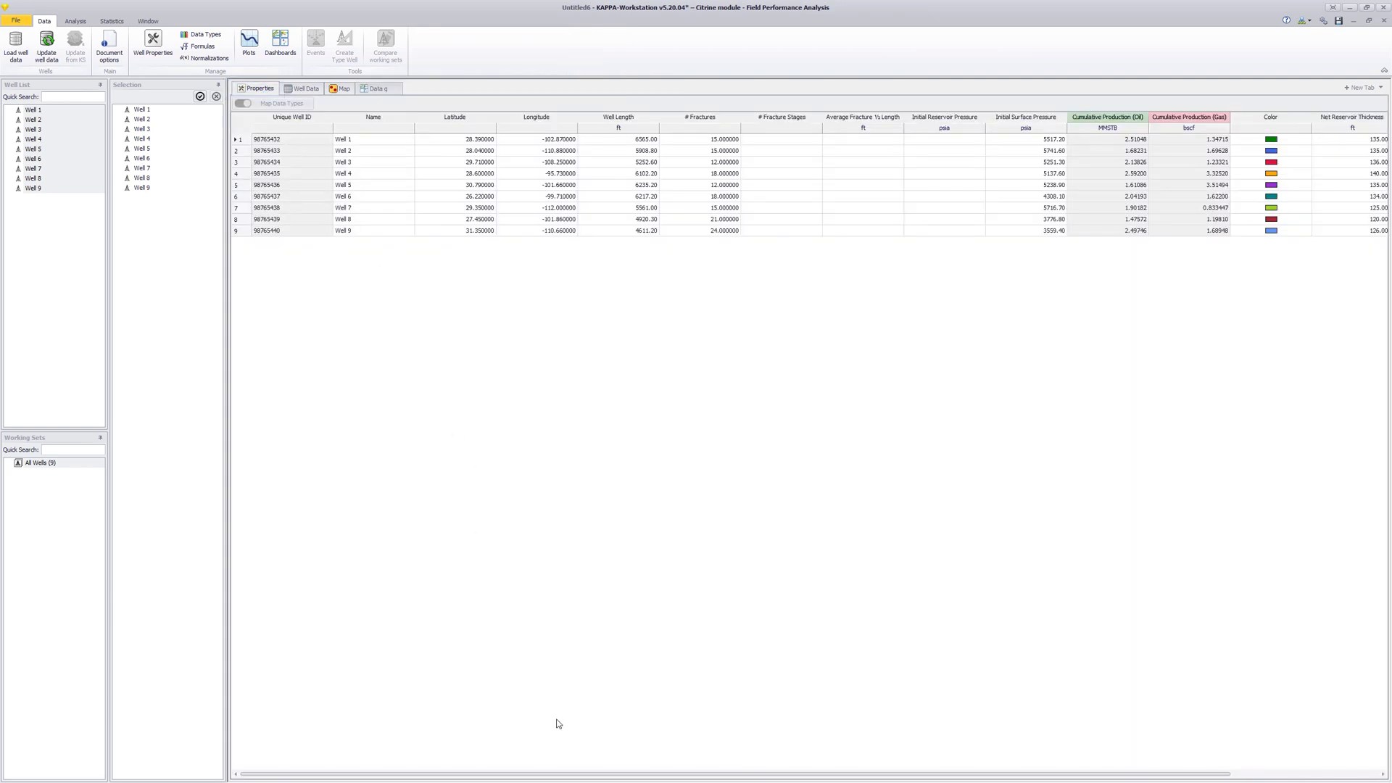
{"action": "left_click_drag", "start_coordinate": [583, 774], "coordinate": [537, 764]}
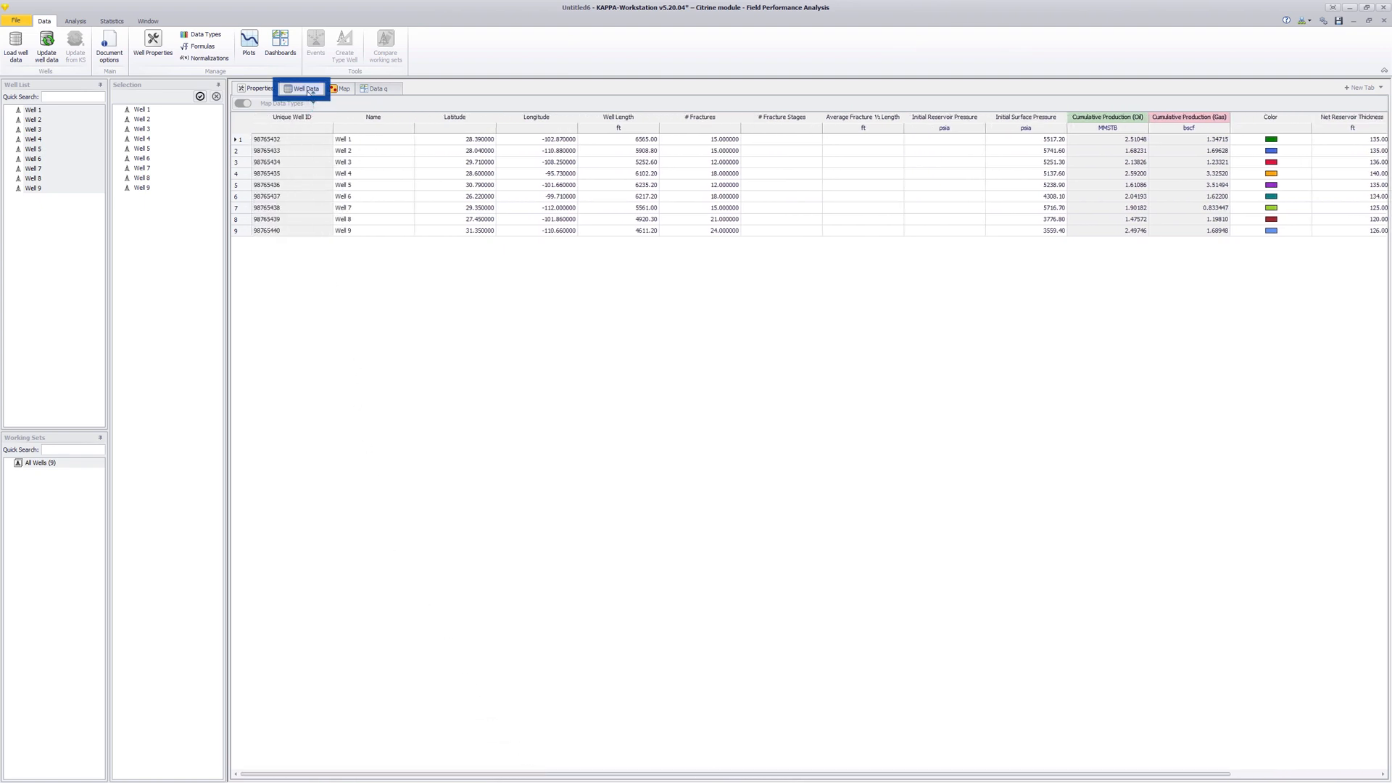
{"action": "left_click", "coordinate": [308, 89]}
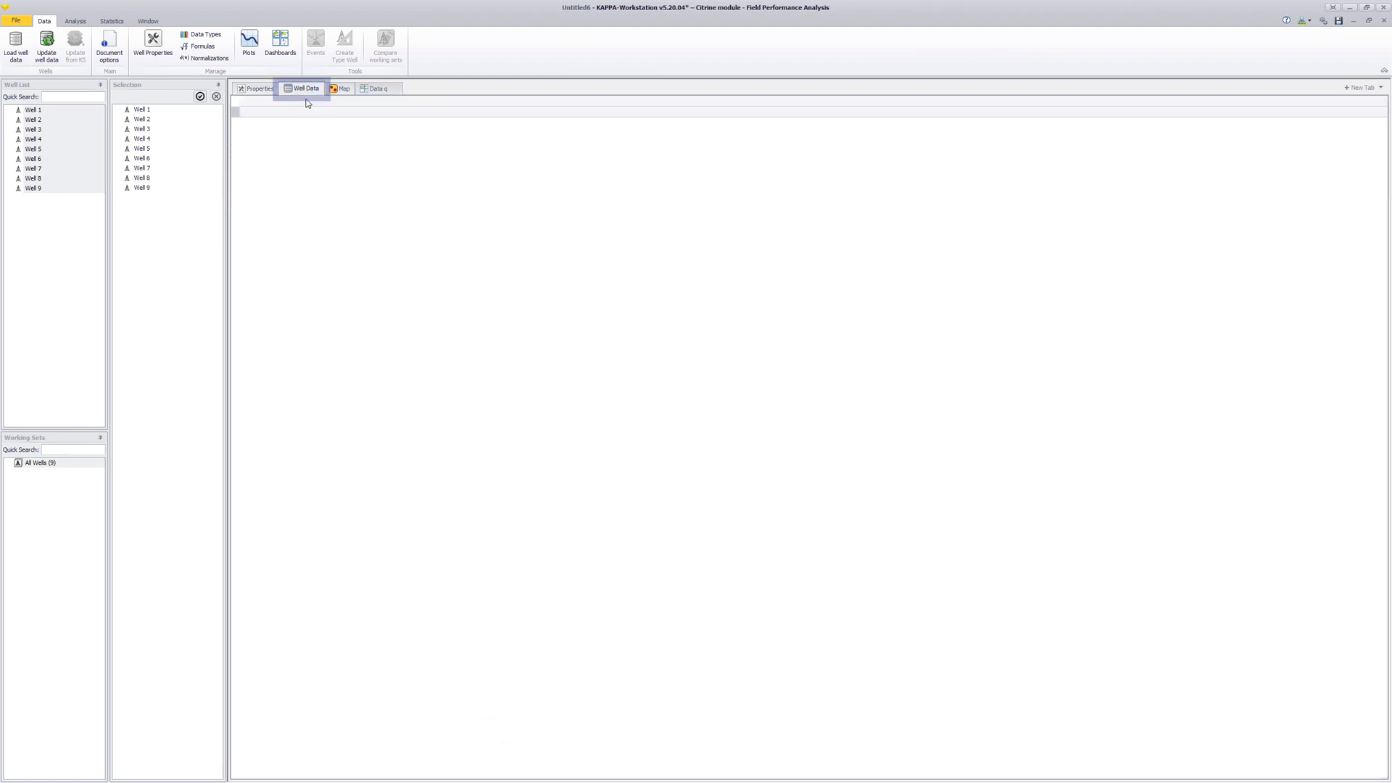
{"action": "left_click", "coordinate": [142, 110]}
{"action": "left_click", "coordinate": [143, 120]}
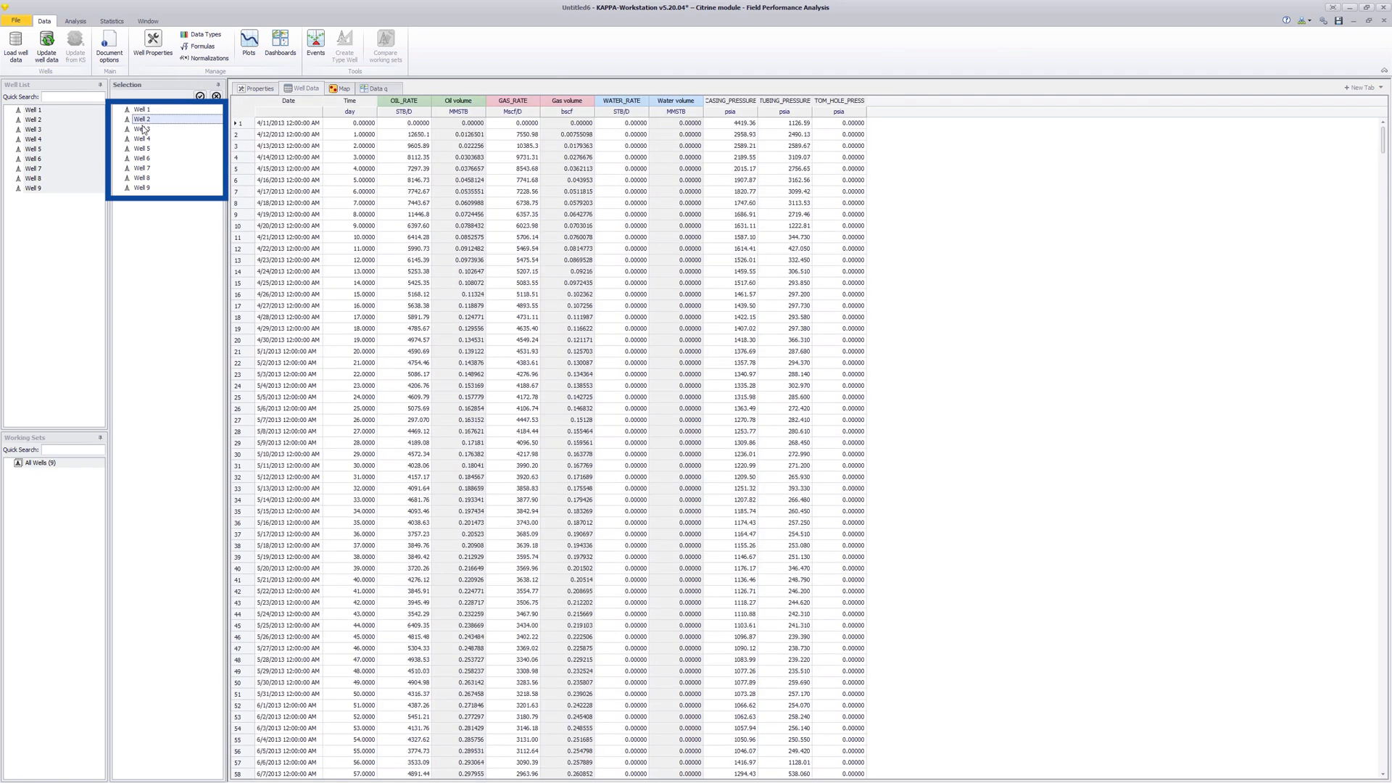
{"action": "left_click", "coordinate": [143, 129]}
{"action": "left_click", "coordinate": [143, 137]}
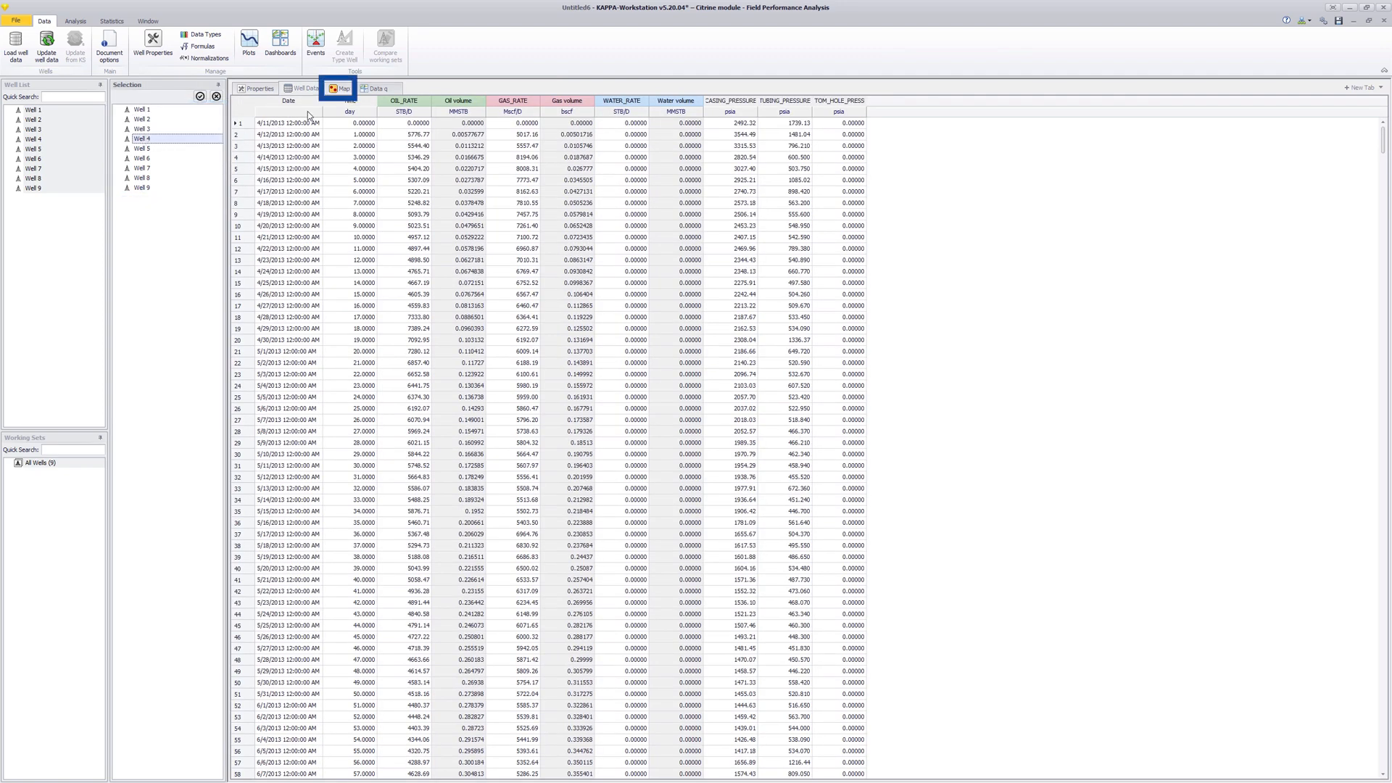
View the well location map and the Data q plots with all wells selected.
{"action": "left_click", "coordinate": [344, 89]}
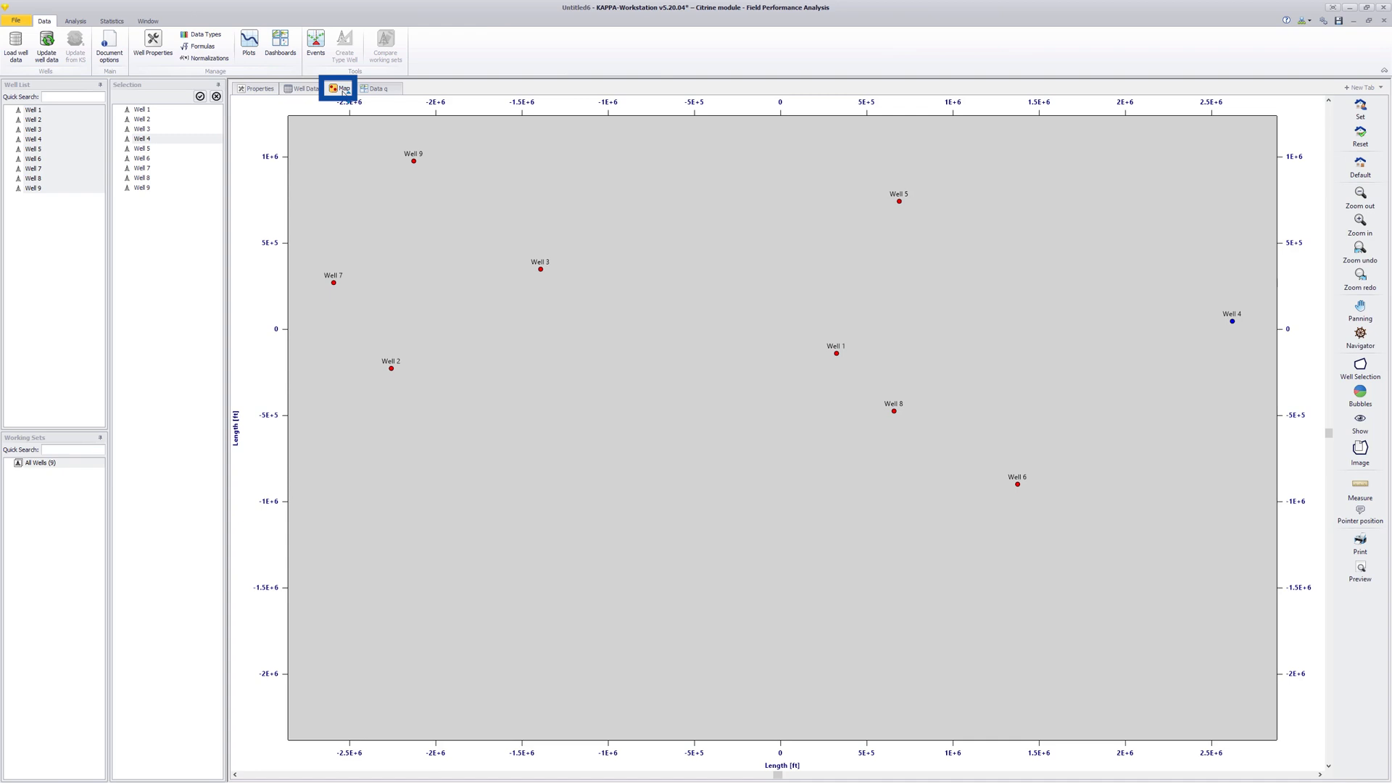
{"action": "left_click", "coordinate": [377, 89]}
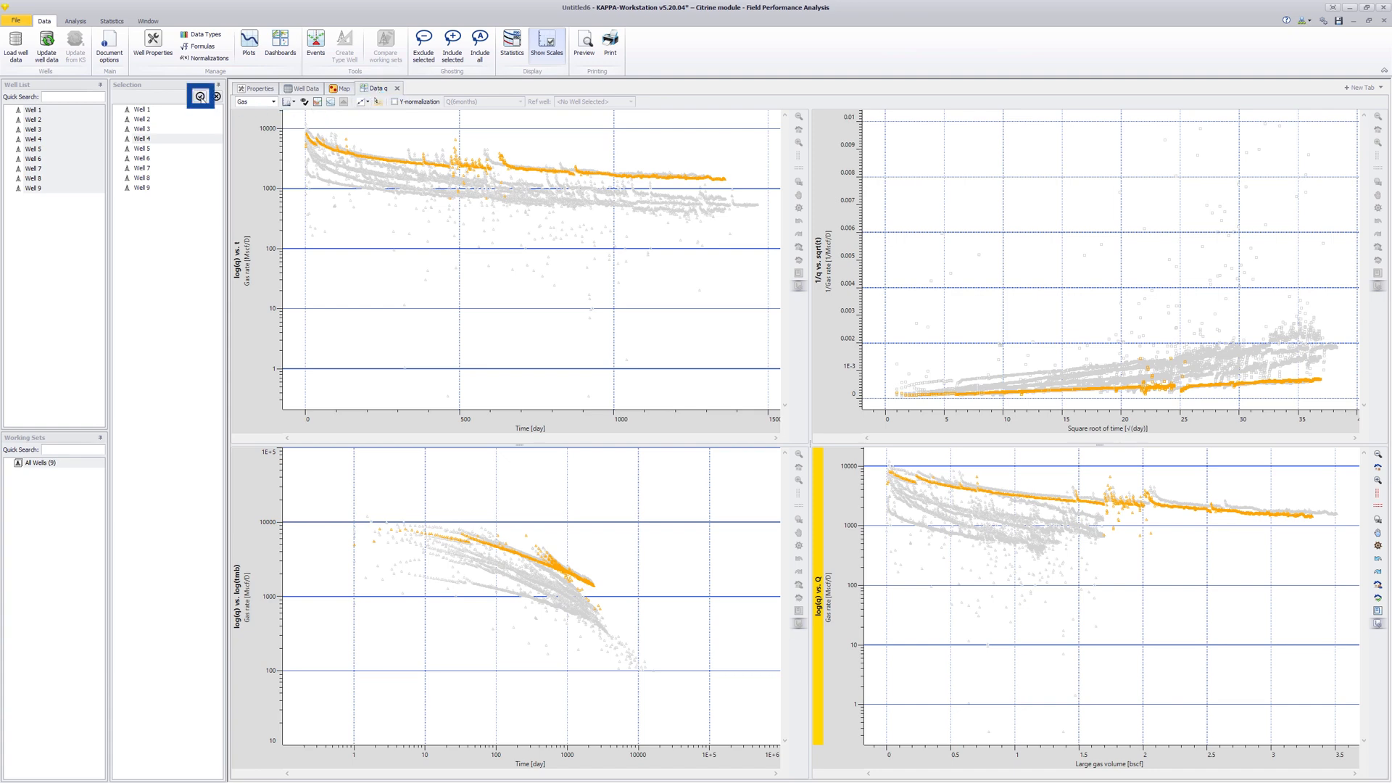
{"action": "left_click", "coordinate": [200, 96]}
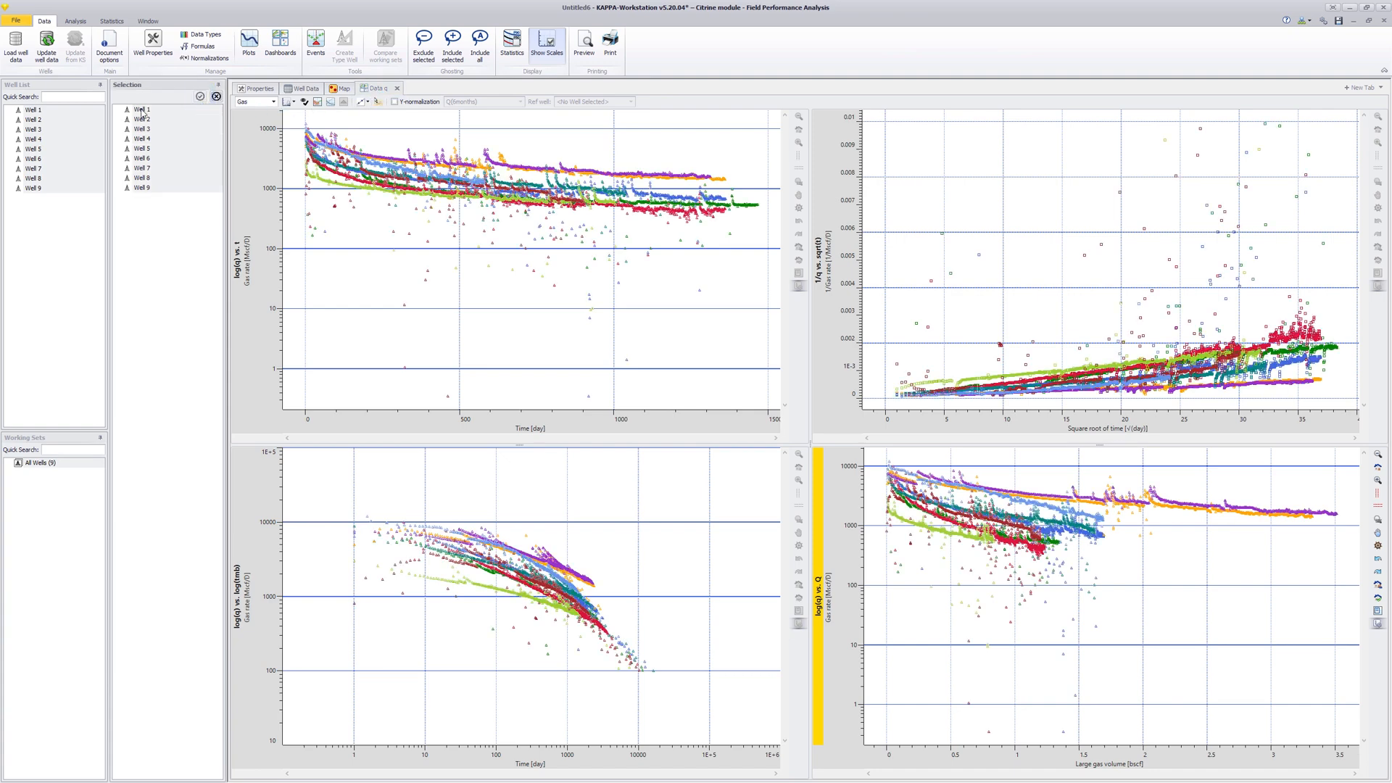
Update the well data for all nine wells from the data source and close the update dialog.
{"action": "left_click", "coordinate": [55, 50]}
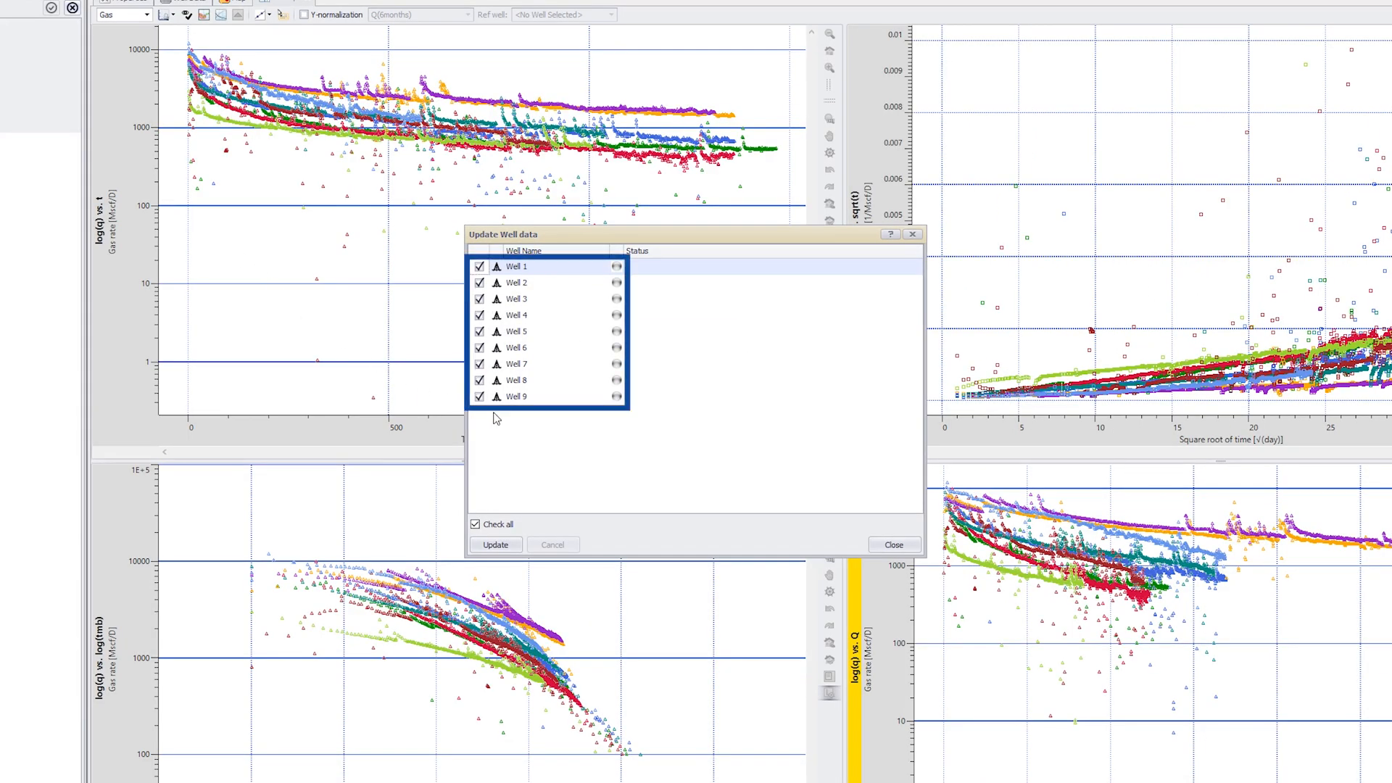
{"action": "left_click", "coordinate": [498, 549]}
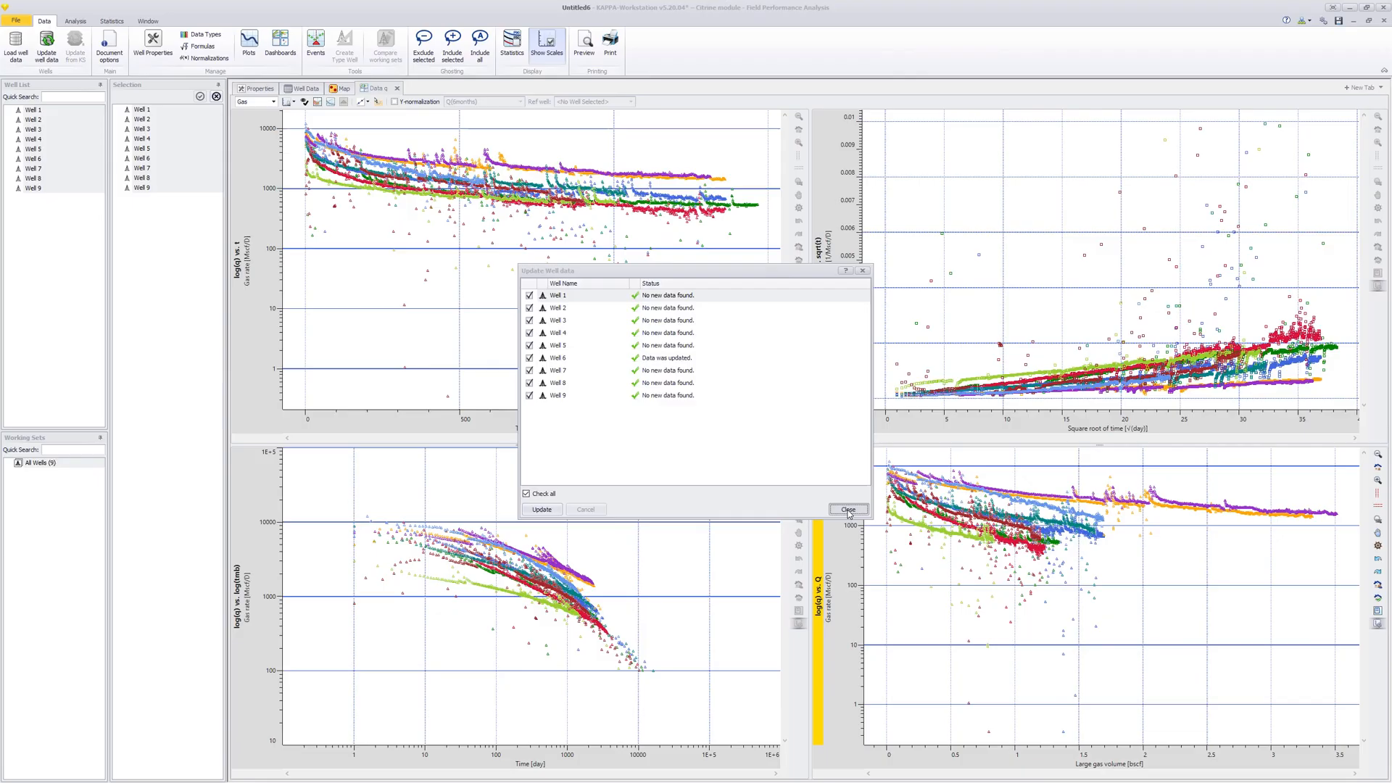
{"action": "left_click", "coordinate": [848, 510]}
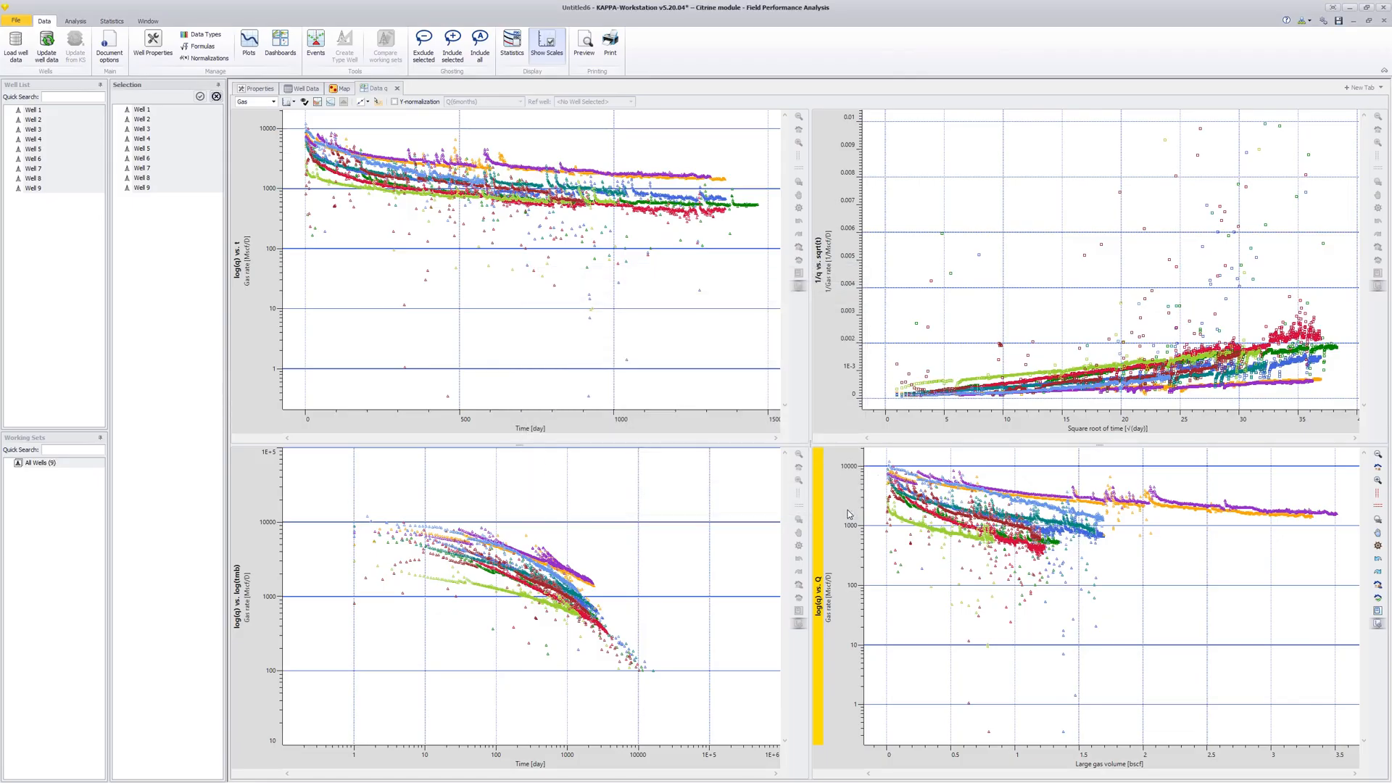